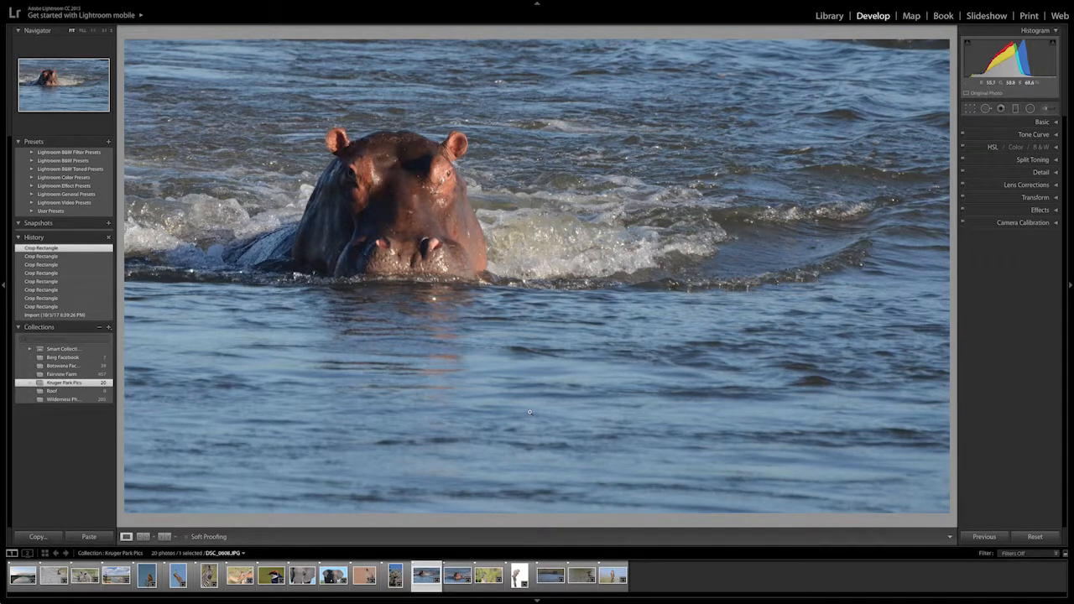
Step: Open the river landscape photo _DSC8540.JPG for basic adjustments and set its white balance temperature to +5
click(17, 577)
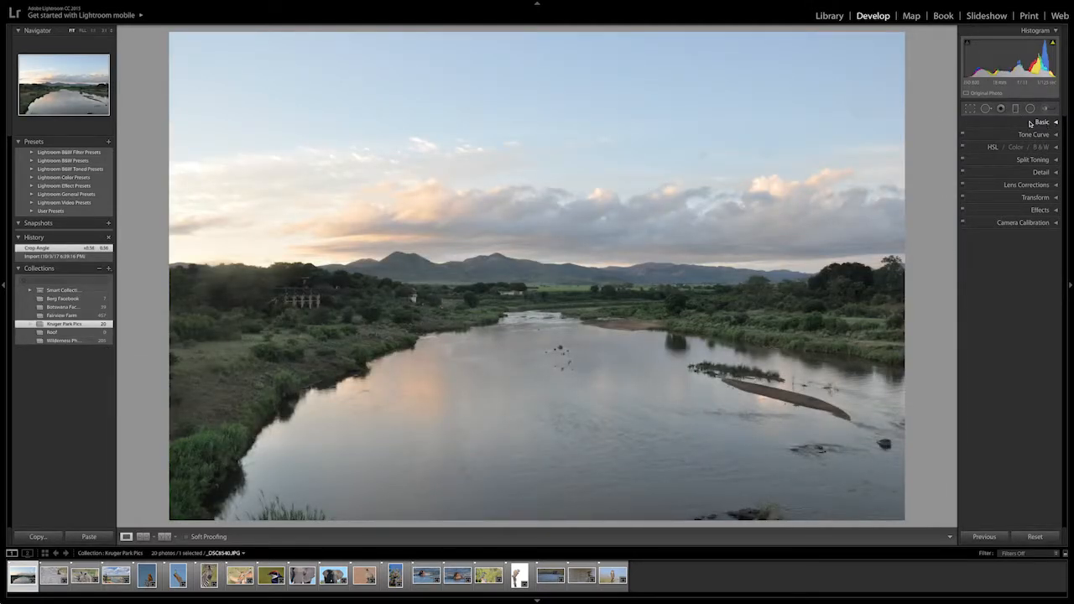
click(1056, 123)
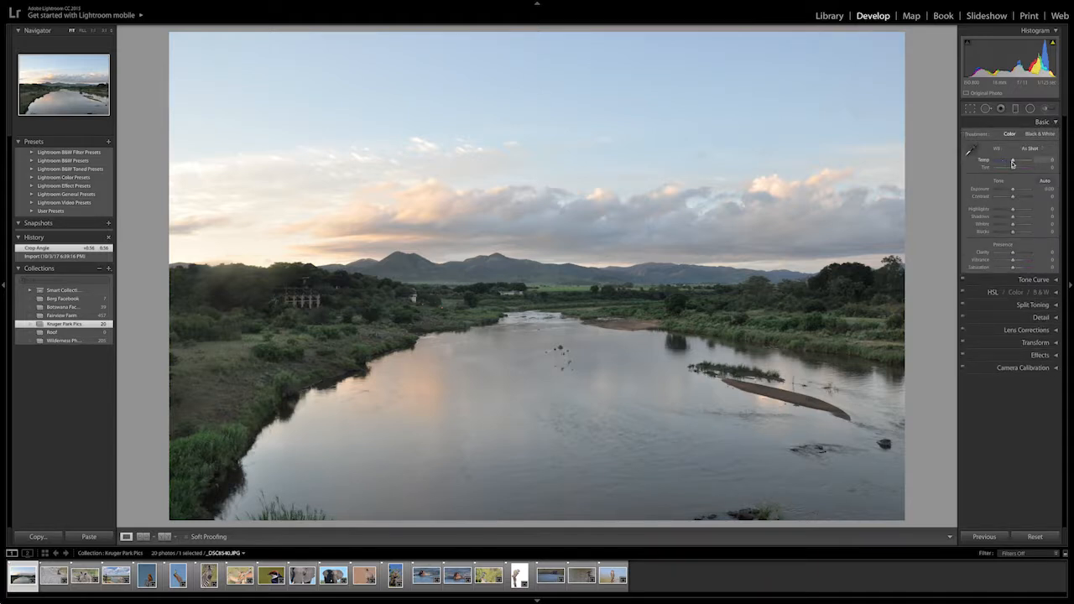
drag(1013, 162, 1014, 163)
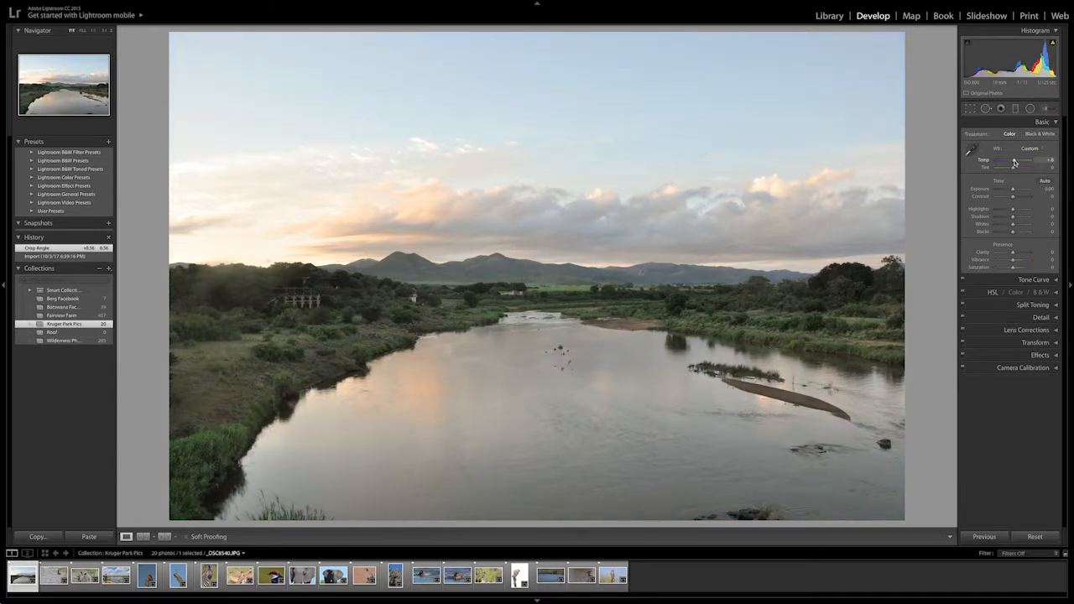
drag(1015, 163, 1014, 162)
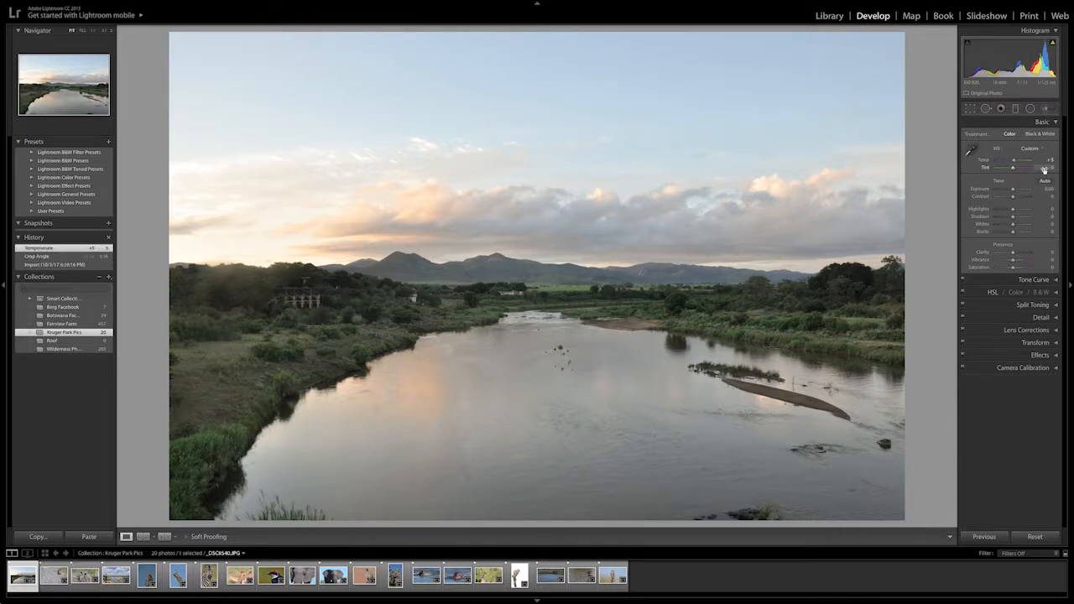
Step: Brighten the river photo by setting Exposure to +0.95 and Contrast to +12
drag(1013, 190, 1015, 191)
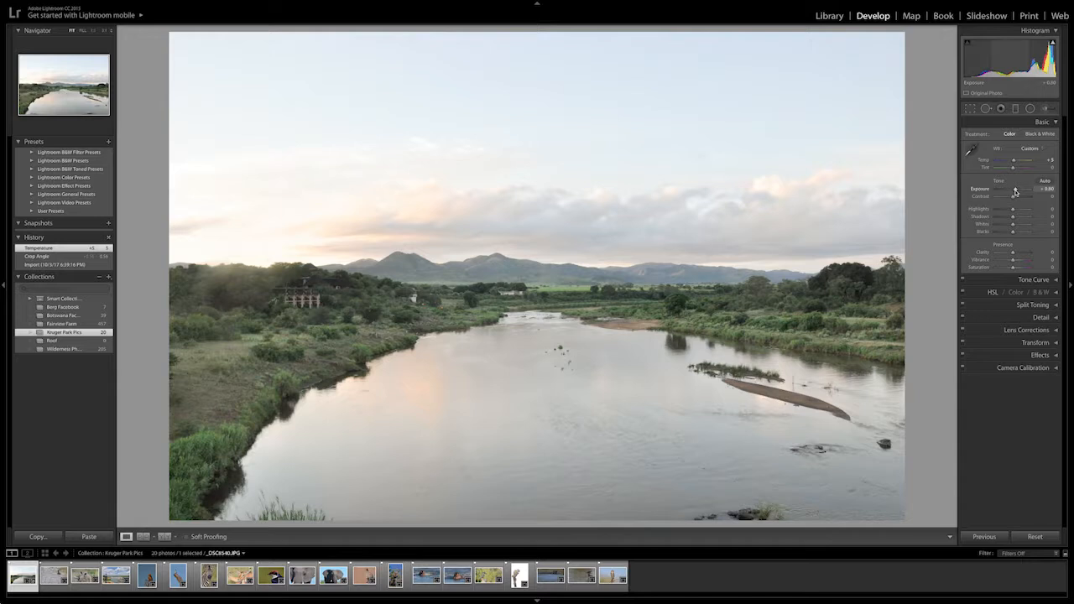
drag(1015, 192, 1014, 192)
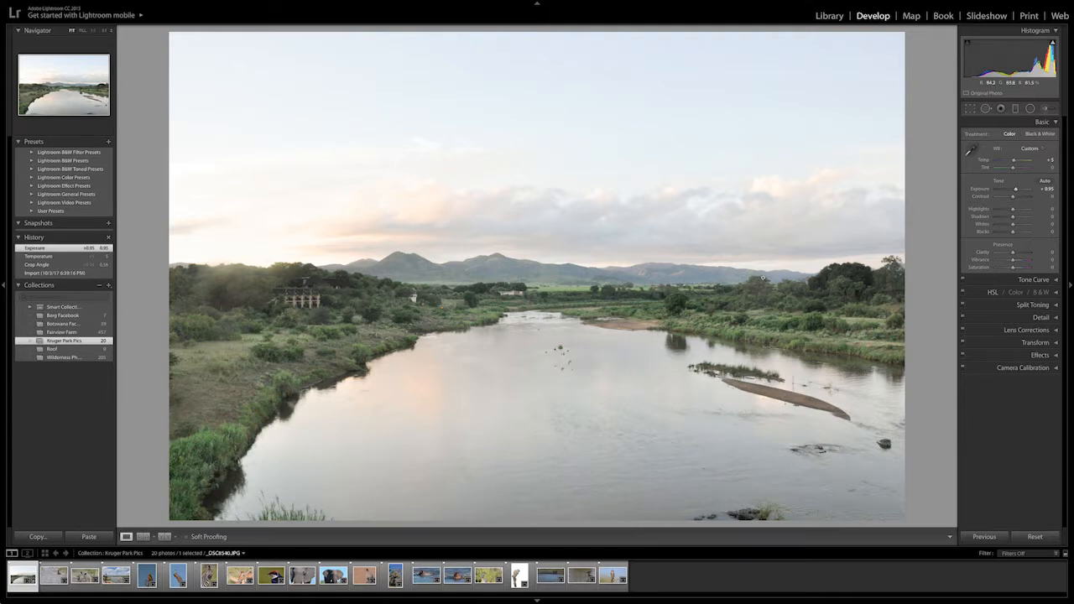
drag(1013, 197, 1014, 197)
Step: Balance the photo's tonal range with Highlights at -61, Shadows at +38, Whites at -1 and Blacks at -42
drag(1012, 209, 1002, 212)
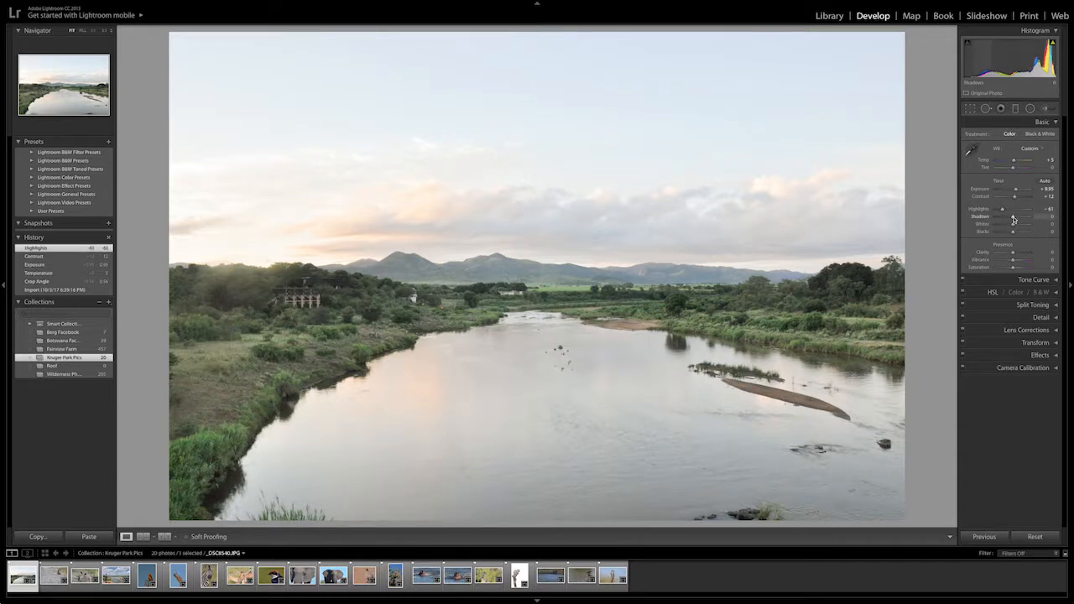
drag(1013, 219, 1019, 219)
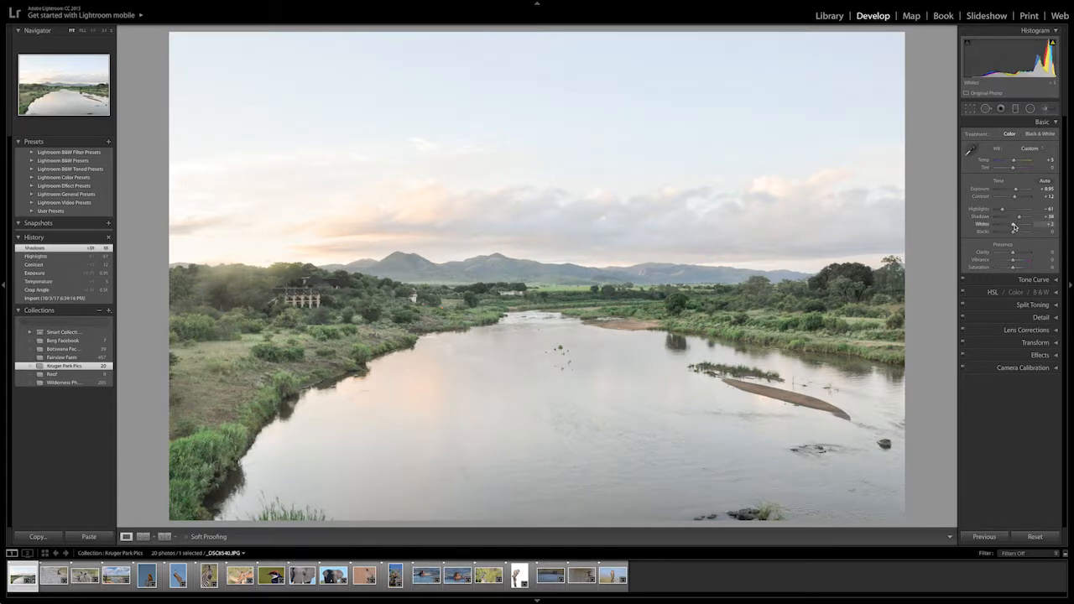
mouse_move(1014, 226)
mouse_down()
mouse_move(1024, 227)
mouse_move(1011, 227)
mouse_up()
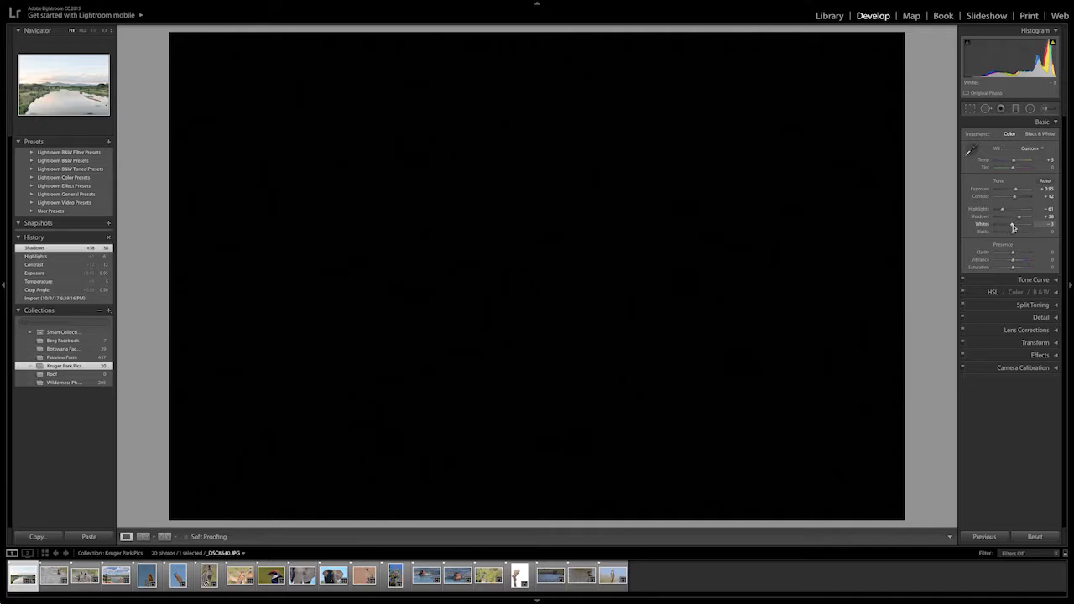
drag(1014, 226, 1012, 226)
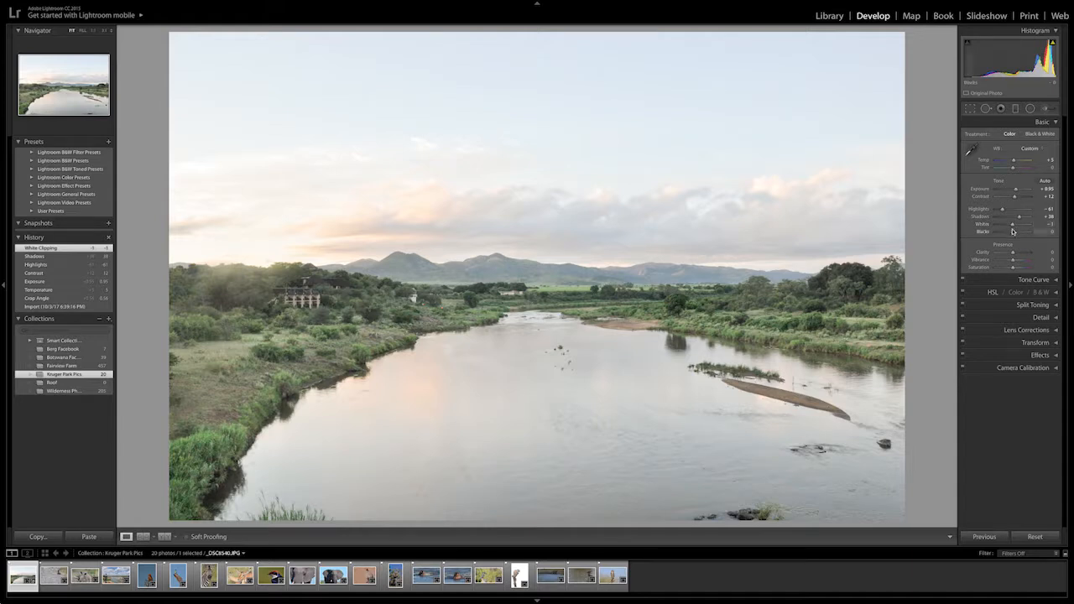
drag(1014, 234, 1005, 235)
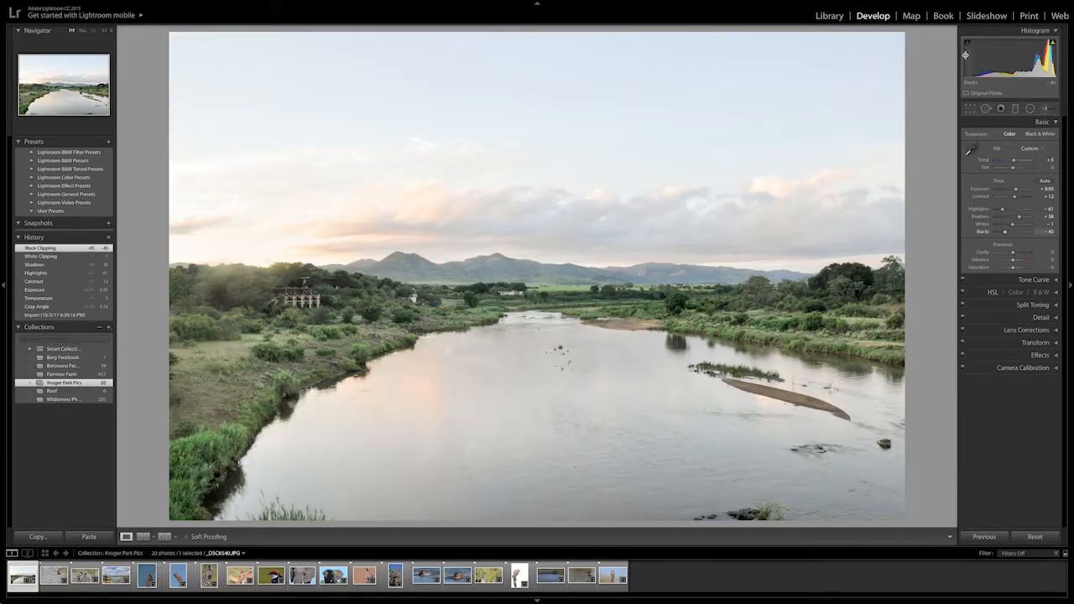
mouse_move(1006, 235)
mouse_down()
mouse_move(992, 240)
mouse_move(1003, 237)
mouse_up()
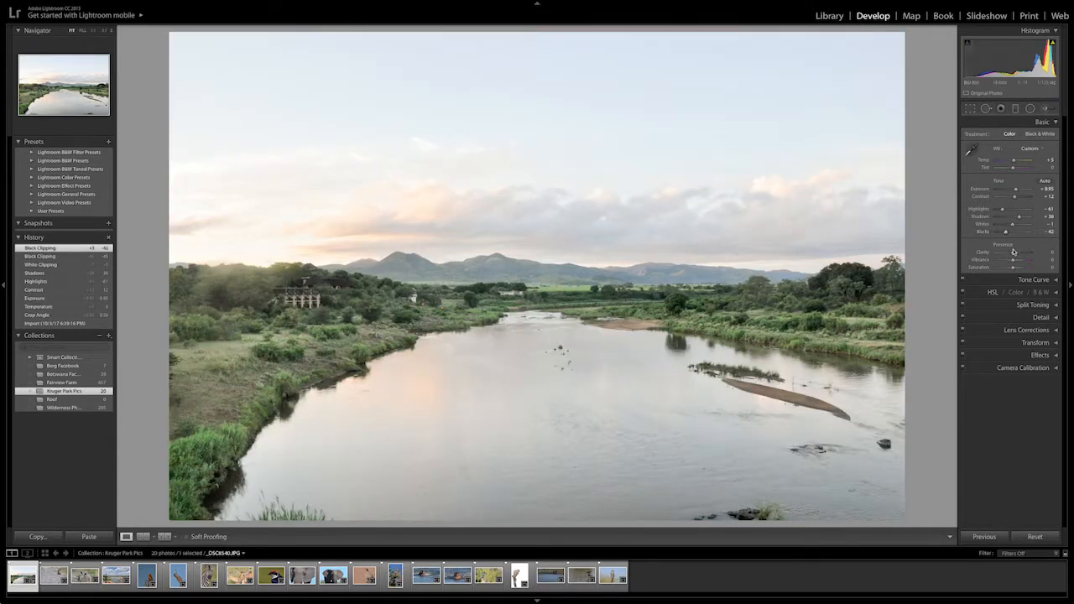
Step: Set the photo's Clarity to +26 and Vibrance to +36, and shift its Tint to +6
drag(1013, 256, 1016, 254)
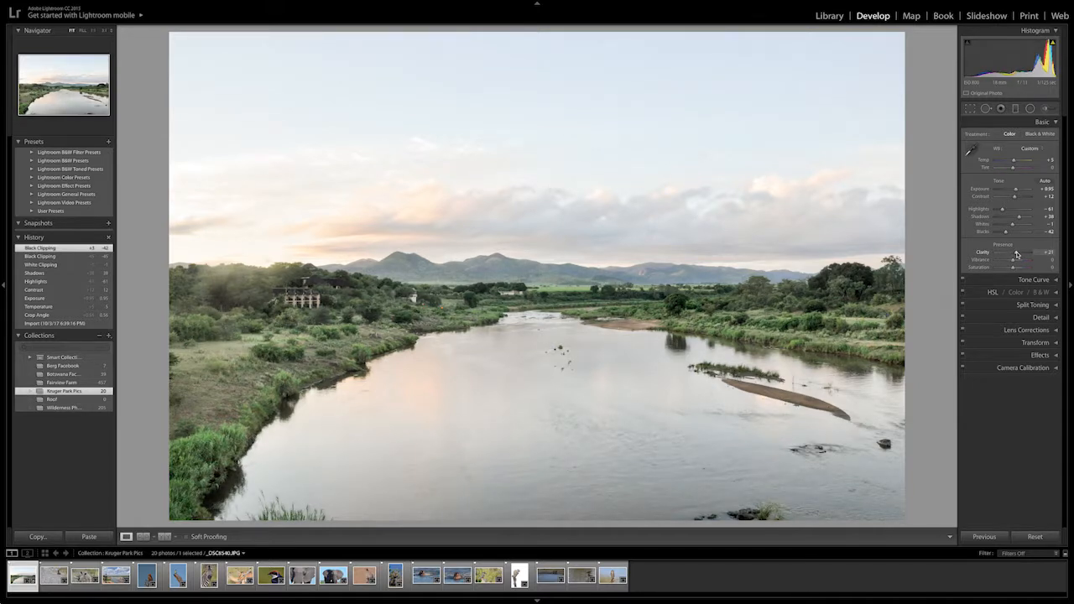
drag(1016, 255, 1019, 261)
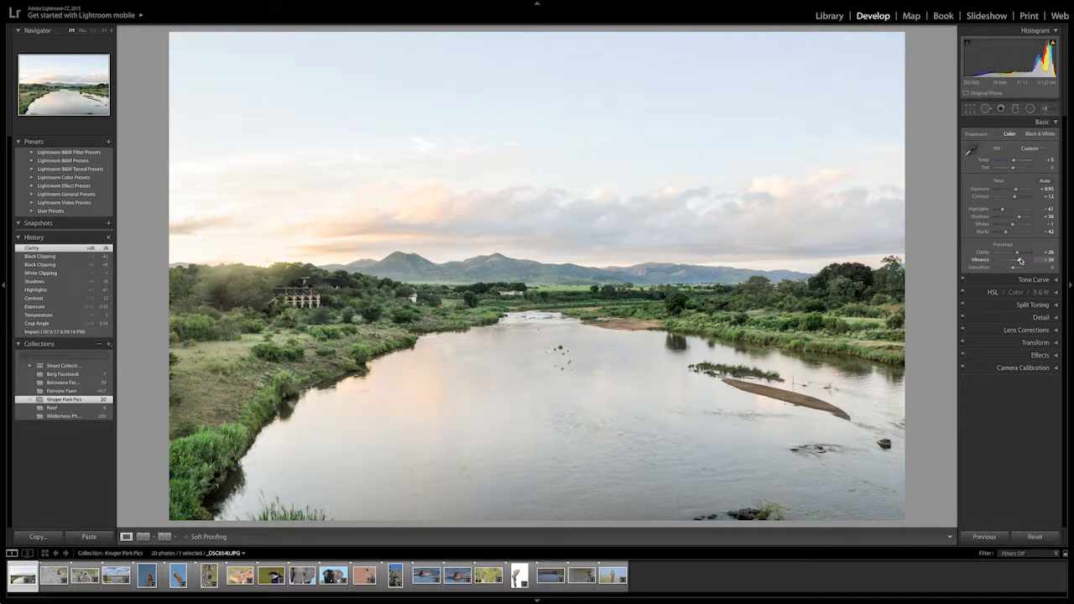
drag(1019, 261, 1020, 261)
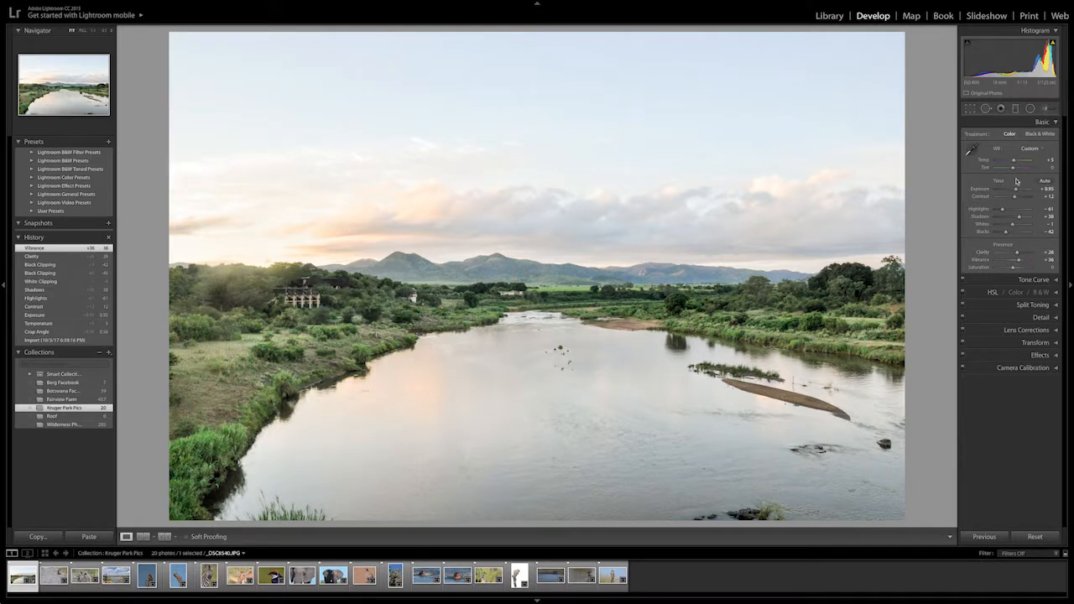
drag(1014, 169, 1015, 169)
drag(1014, 168, 1014, 169)
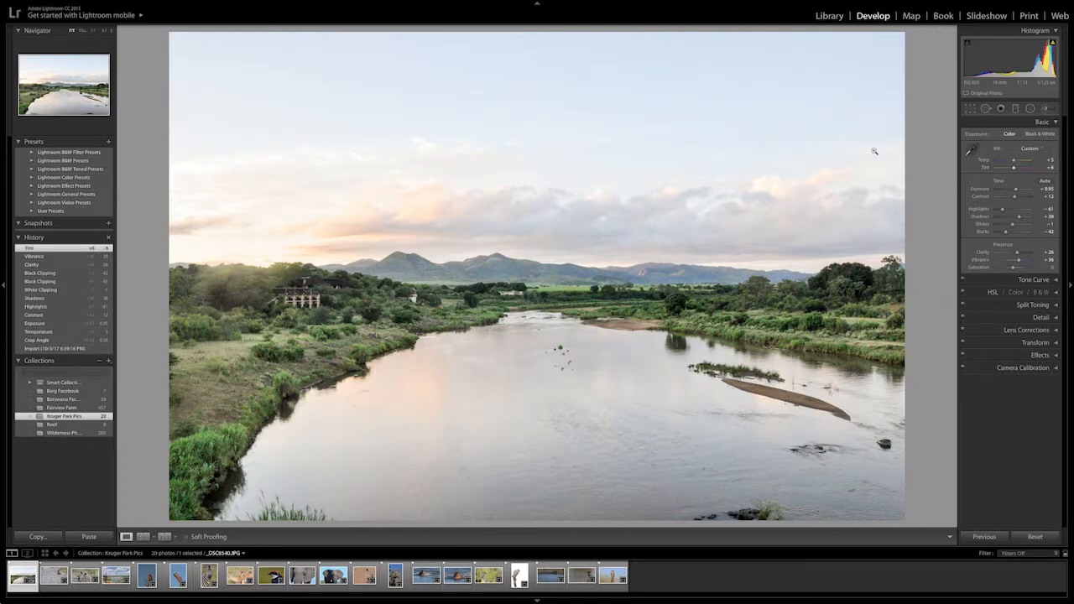
Step: Start a new graduated filter and reset its Contrast, Exposure, Highlights, Shadows, Whites and Temp to zero
click(1016, 109)
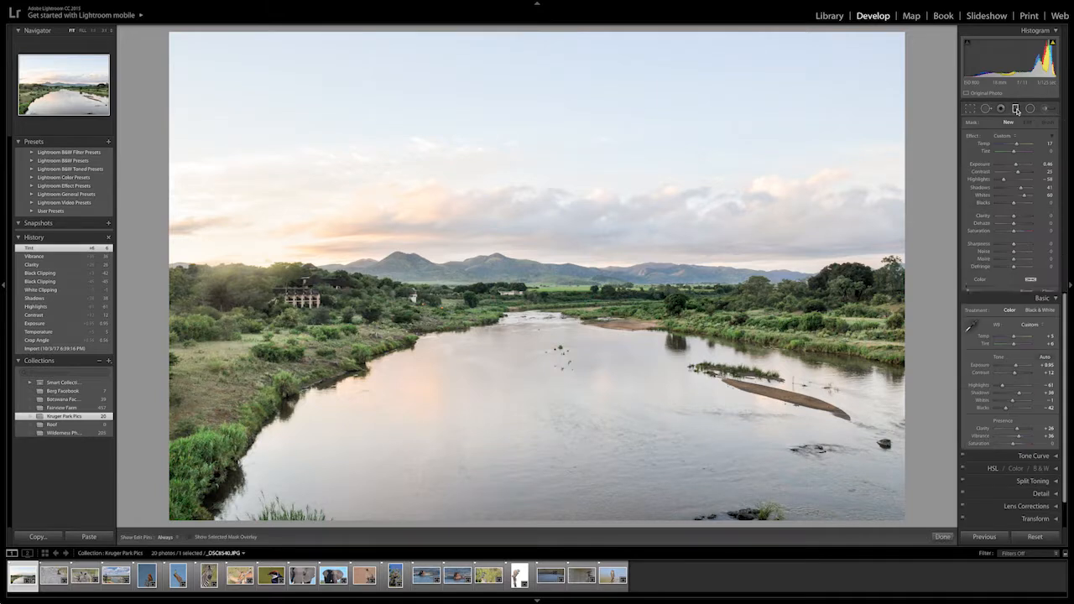
double_click(1017, 171)
double_click(1016, 165)
double_click(1004, 180)
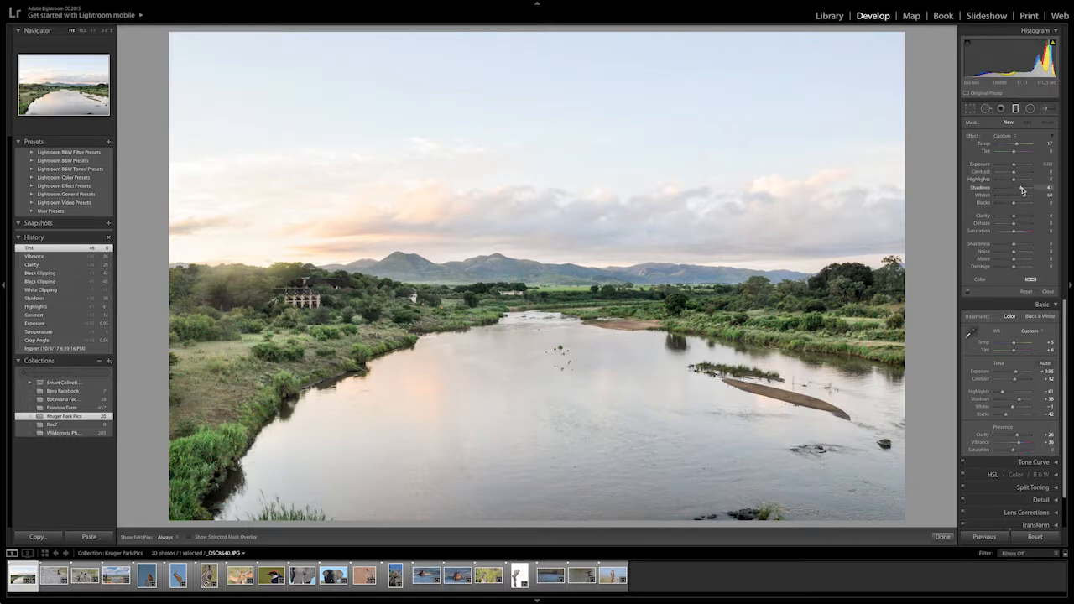
double_click(1021, 187)
double_click(1019, 196)
double_click(1016, 145)
Step: Draw a graduated filter from the top of the sky down to the lower water, level it and centre it on the horizon
drag(501, 31, 508, 493)
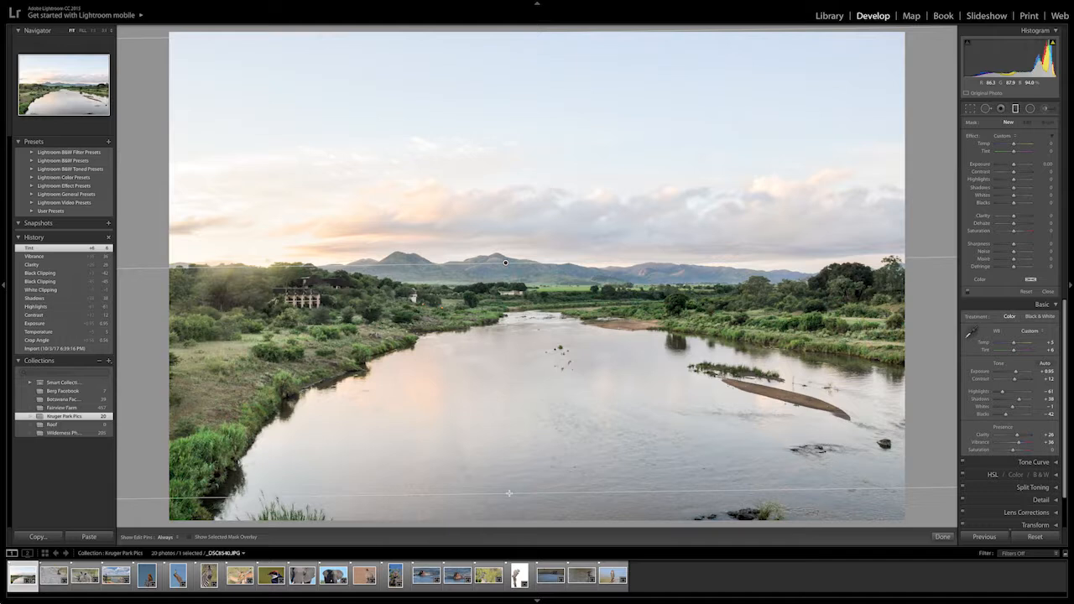
drag(508, 493, 509, 493)
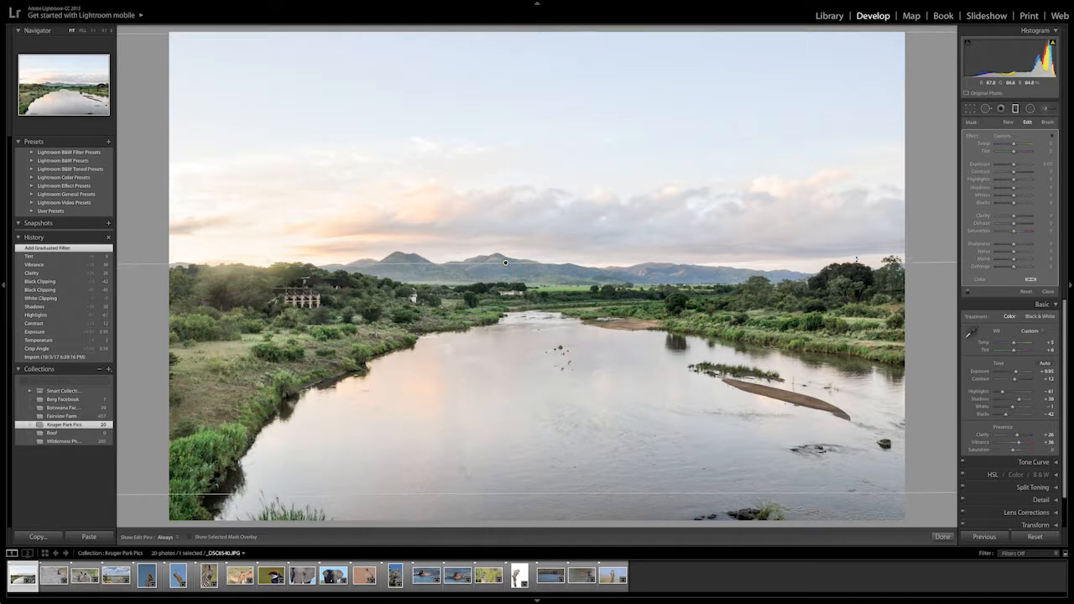
drag(855, 260, 856, 261)
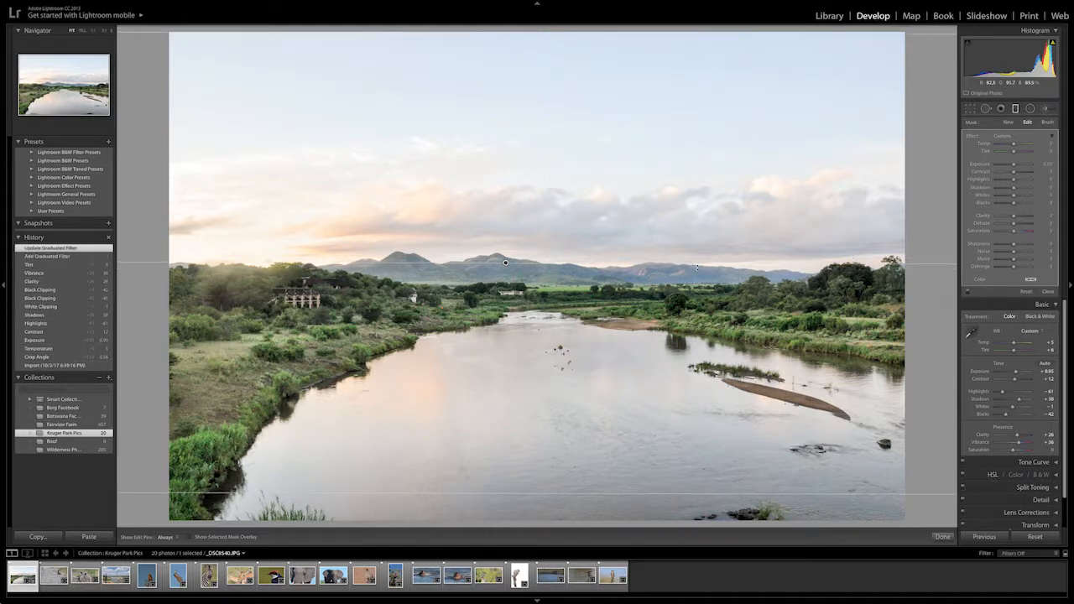
drag(504, 264, 505, 265)
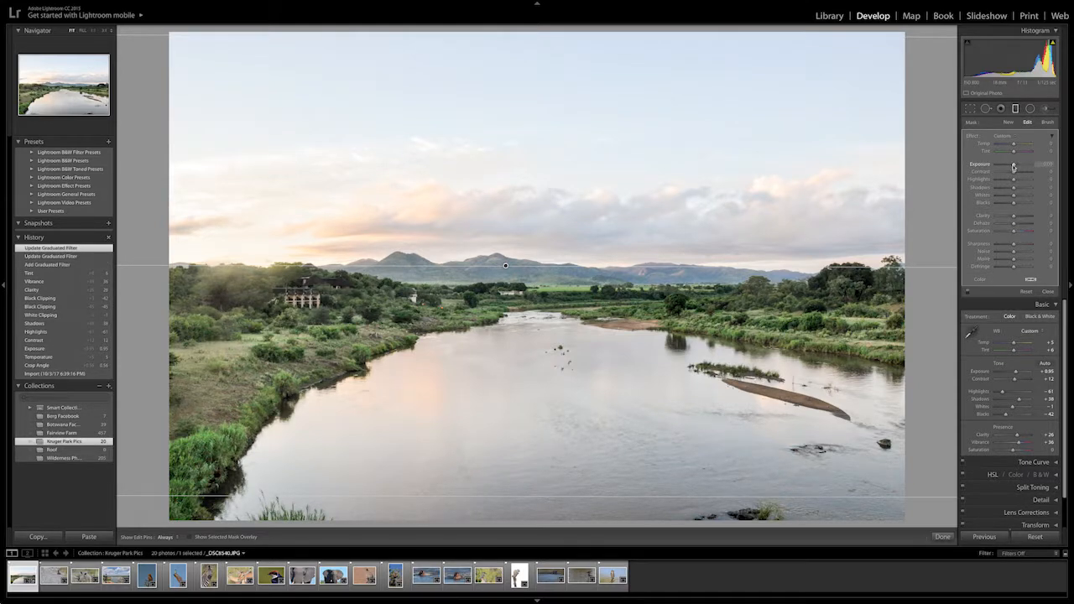
Step: Deepen the sky with the graduated filter's Exposure at -0.69, Temp at 15 and Dehaze at 41
drag(1014, 166, 1012, 167)
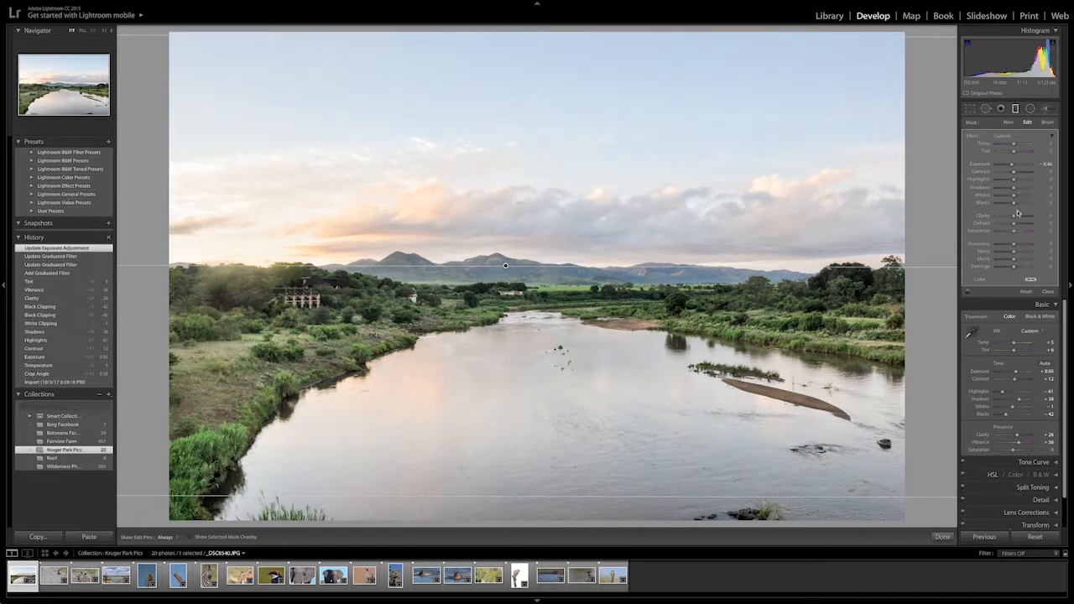
drag(1015, 225, 1020, 225)
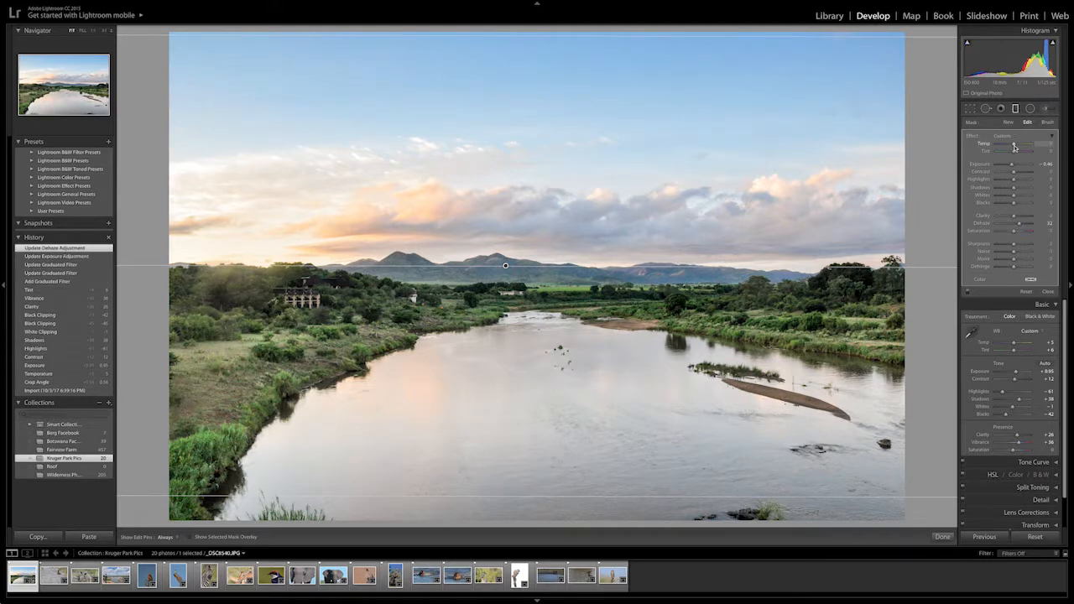
drag(1014, 146, 1010, 166)
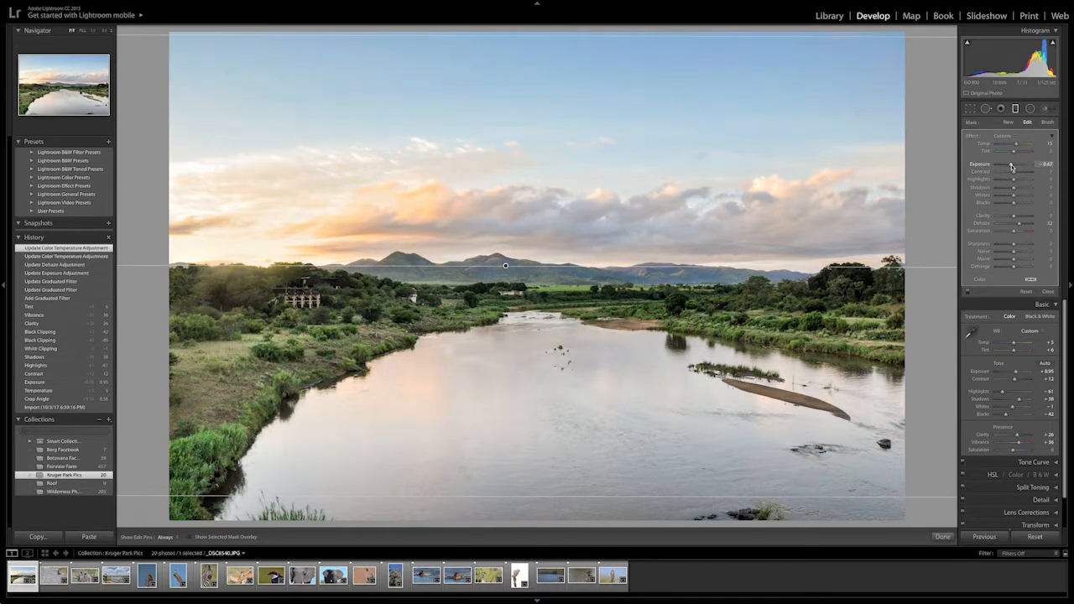
drag(1011, 166, 1011, 166)
drag(1019, 223, 1024, 225)
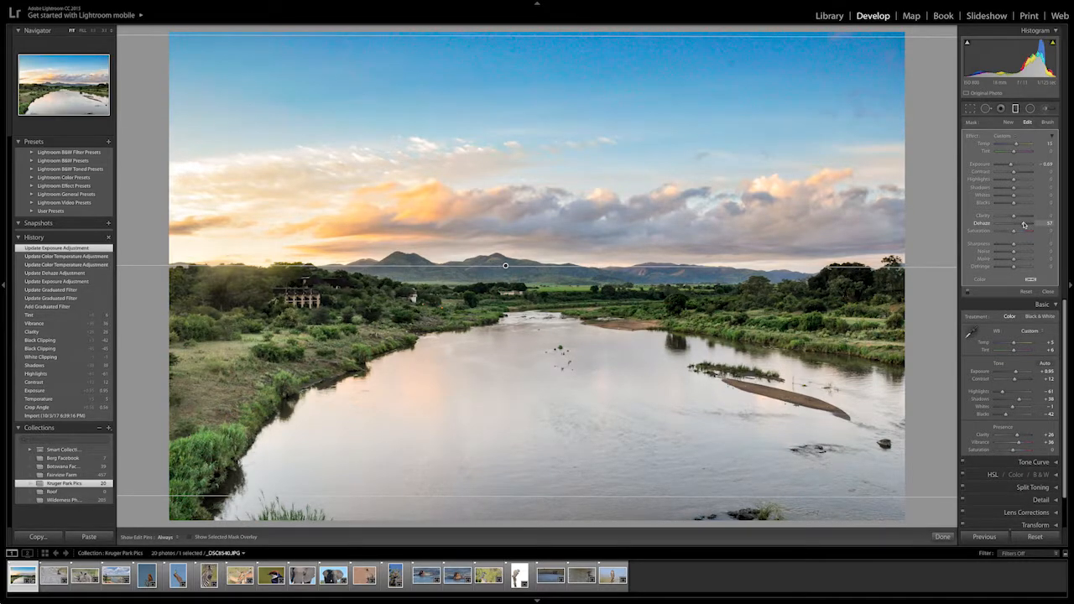
drag(1023, 225, 1020, 224)
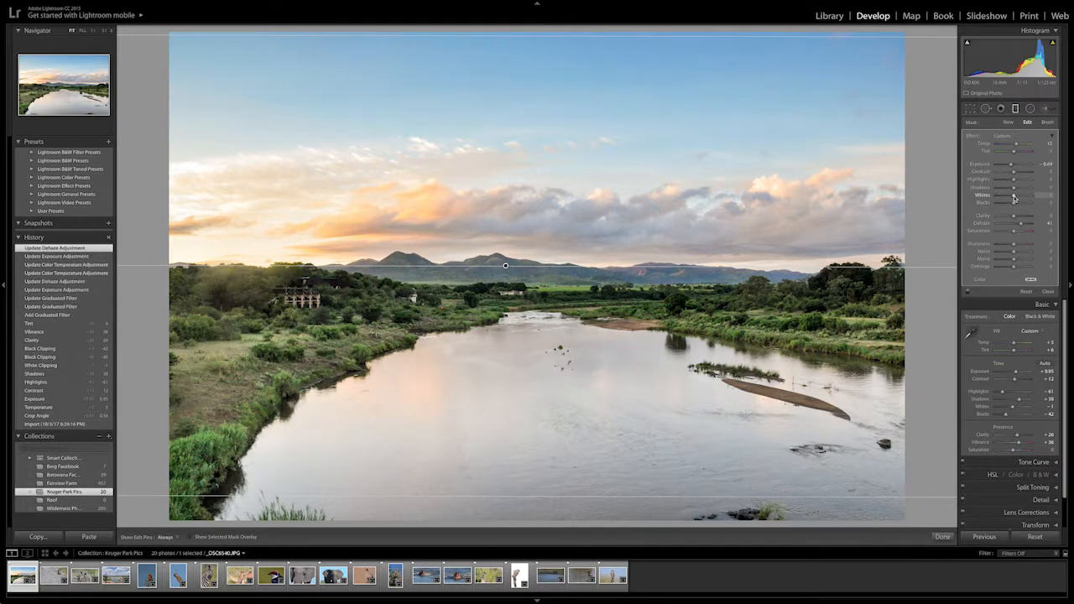
Step: Set the graduated filter's Blacks to -46, Whites to 1, Shadows to -4, Highlights to -66 and Clarity to 22
drag(1013, 204, 1002, 205)
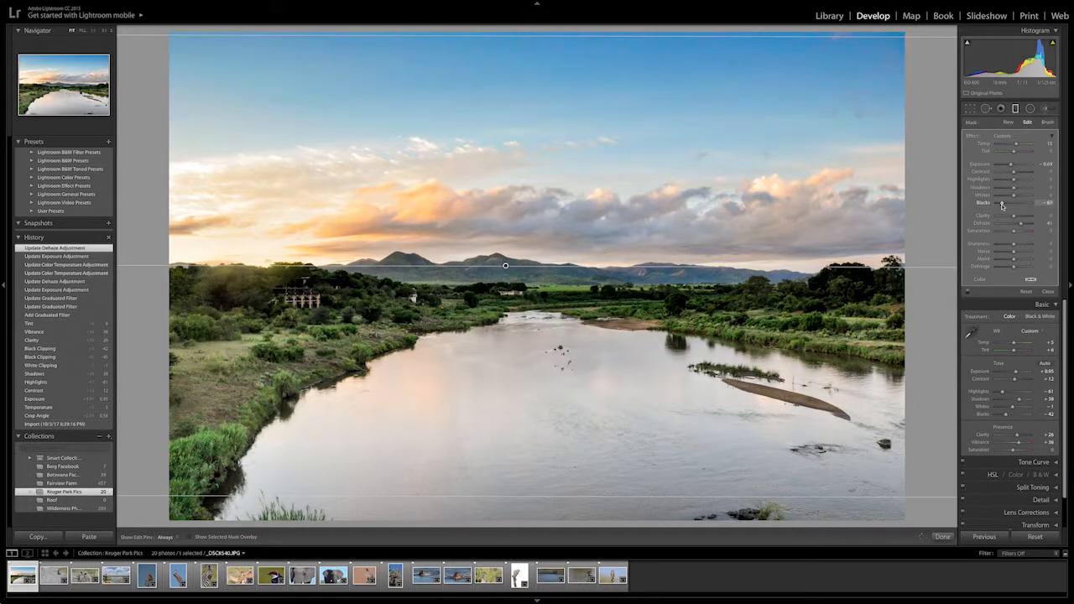
drag(1006, 204, 1017, 199)
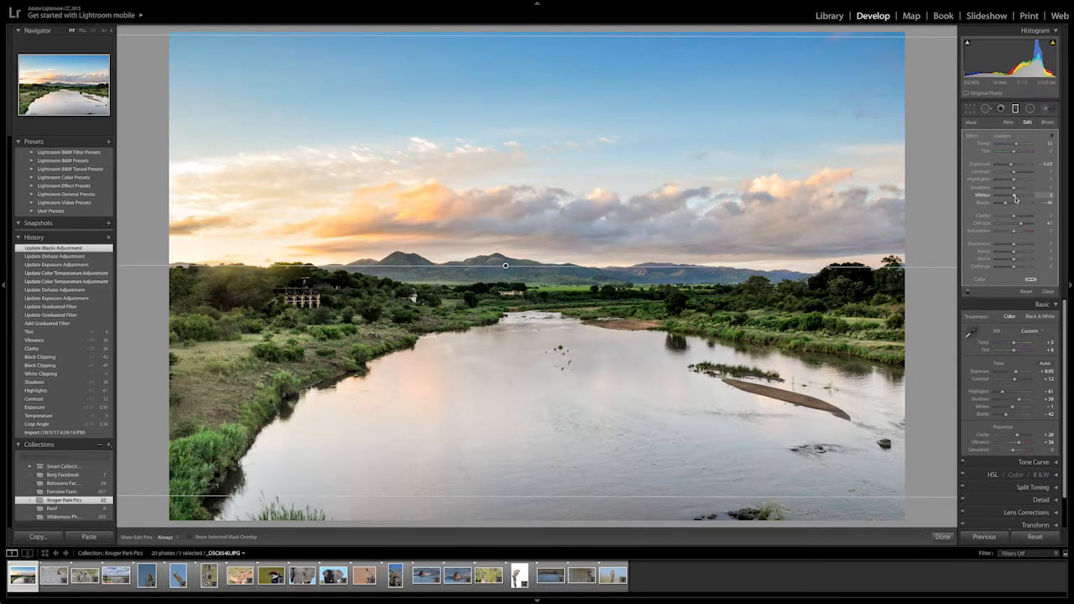
mouse_move(1015, 199)
mouse_down()
mouse_move(998, 189)
mouse_move(1026, 190)
mouse_move(995, 193)
mouse_move(1014, 190)
mouse_up()
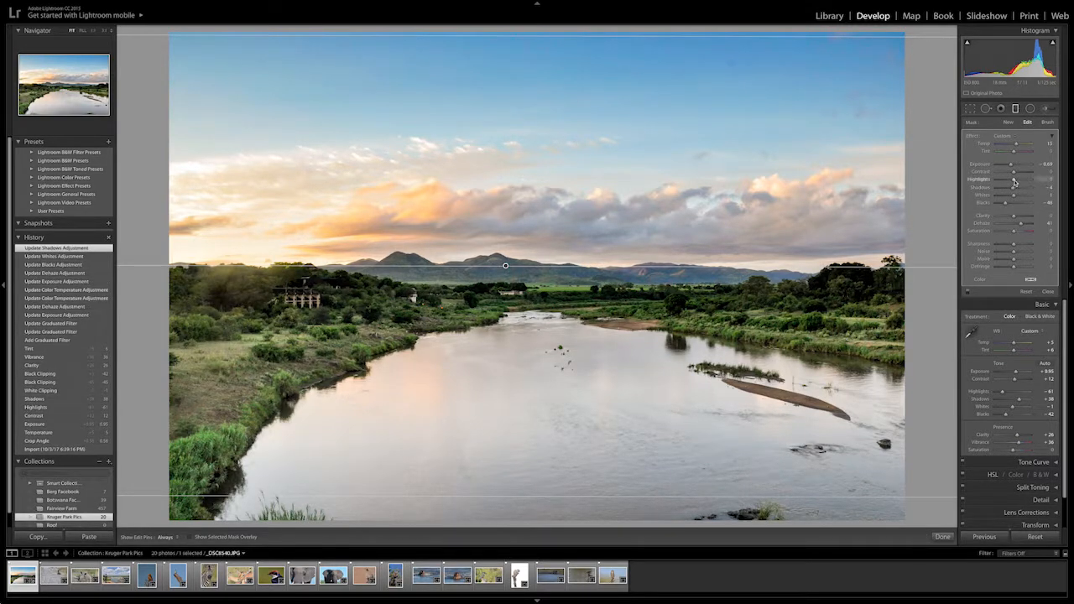
drag(1012, 182, 1003, 182)
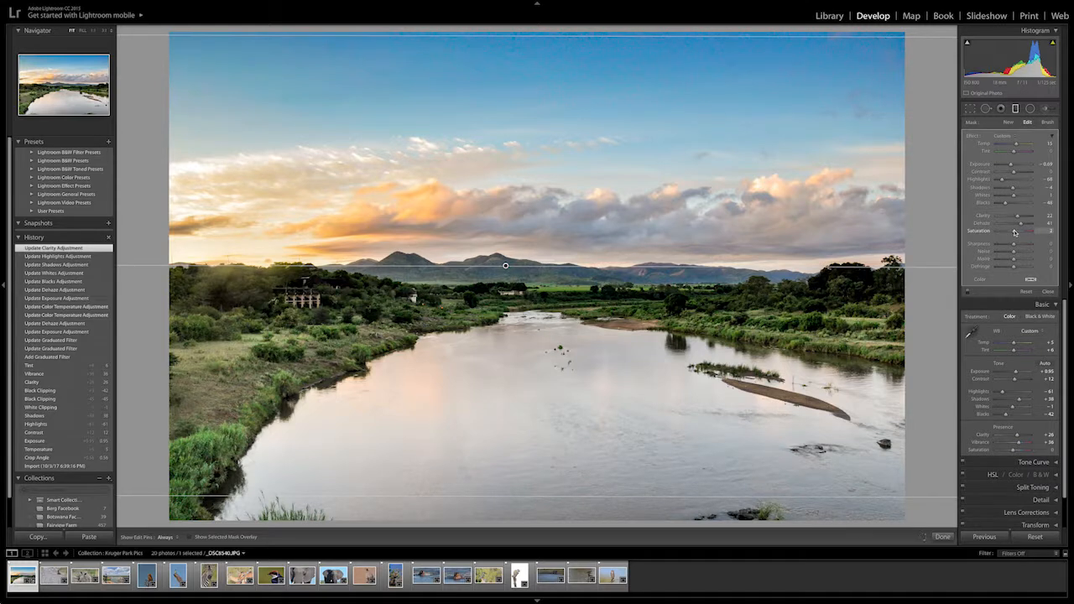
Step: Set the graduated filter's Saturation to 4 and Sharpness to 15, and finish editing the filter
drag(1014, 231, 1012, 232)
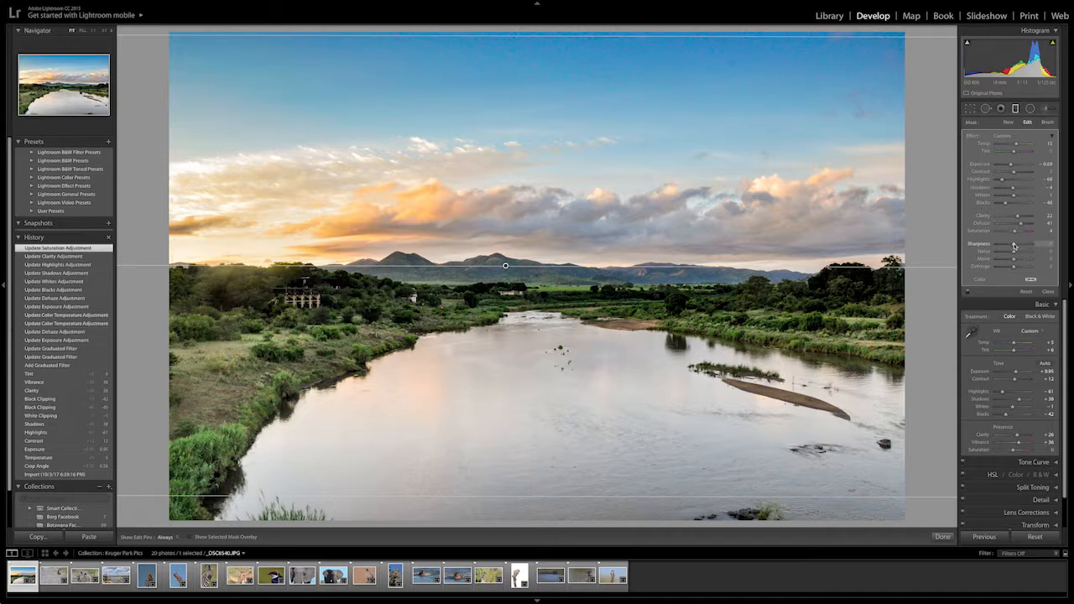
click(1016, 245)
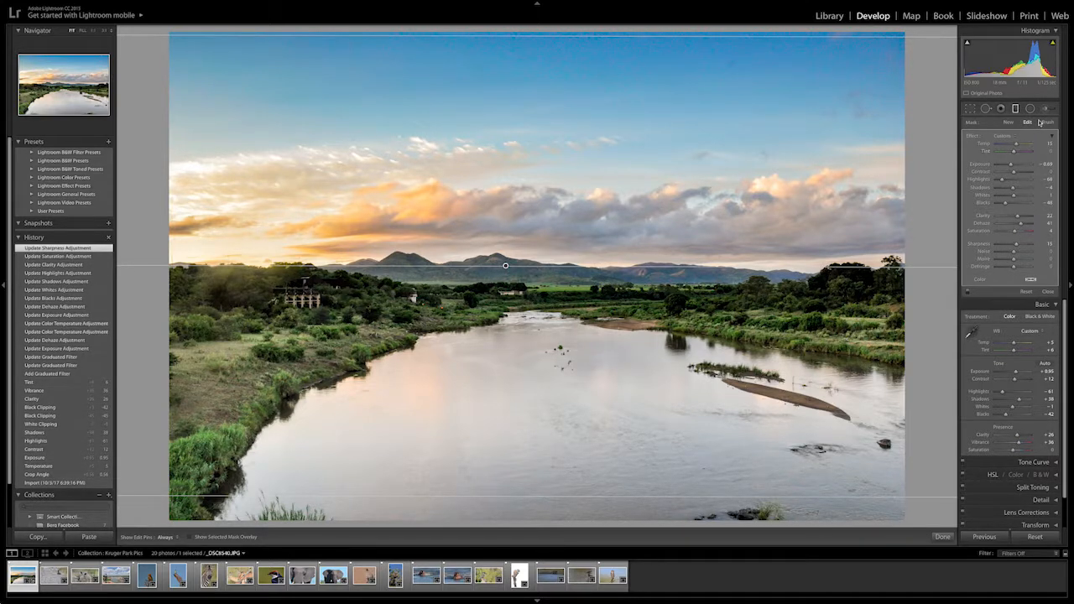
click(1014, 109)
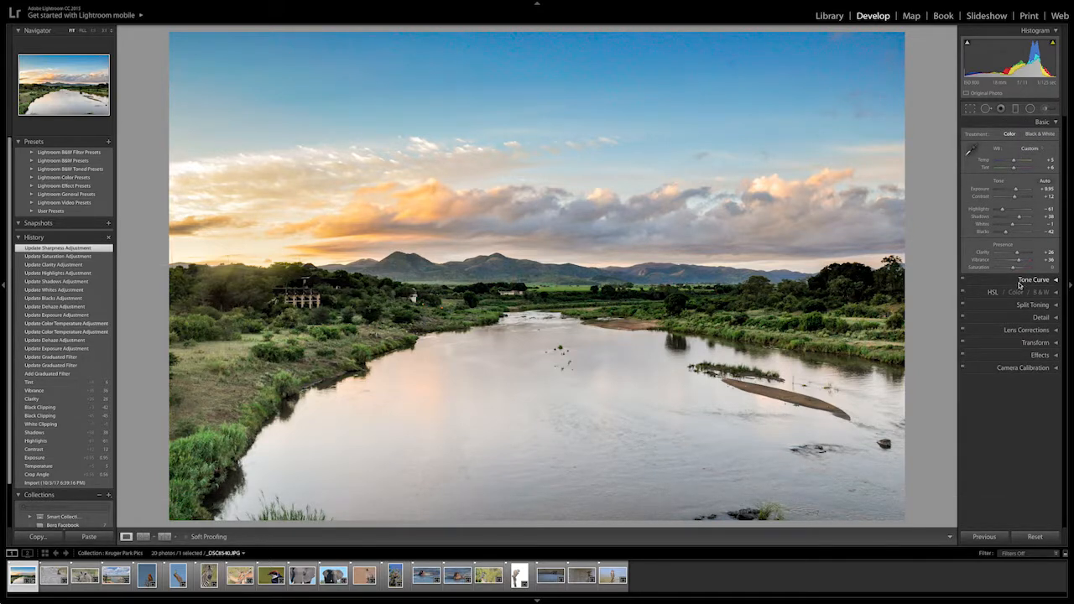
Step: Crop a narrow strip off the bottom edge of the river landscape to remove the rocks and foreground reeds
click(969, 109)
drag(536, 519, 544, 507)
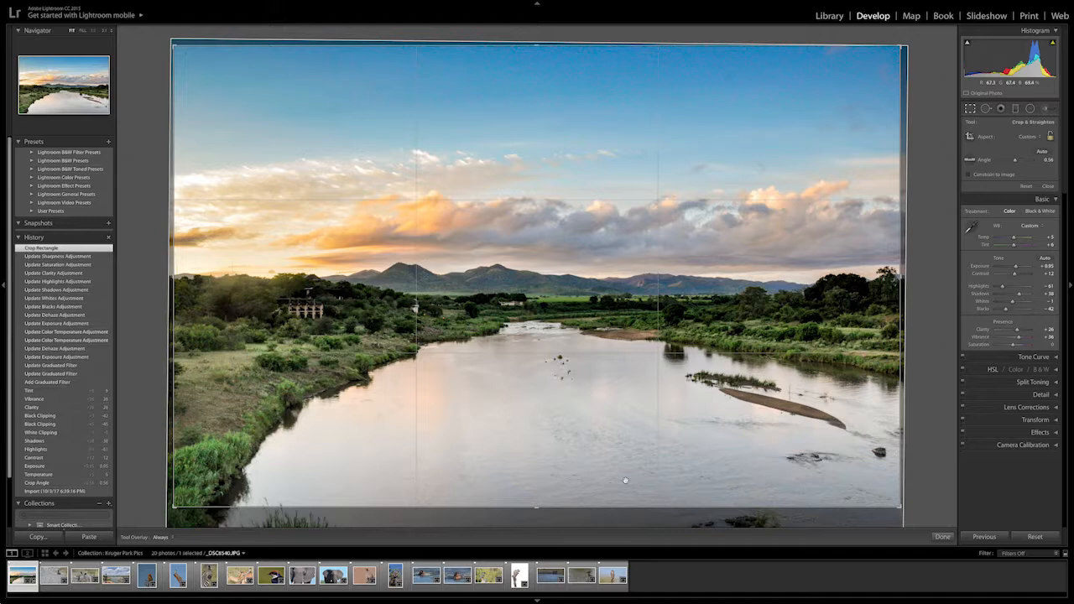
click(942, 536)
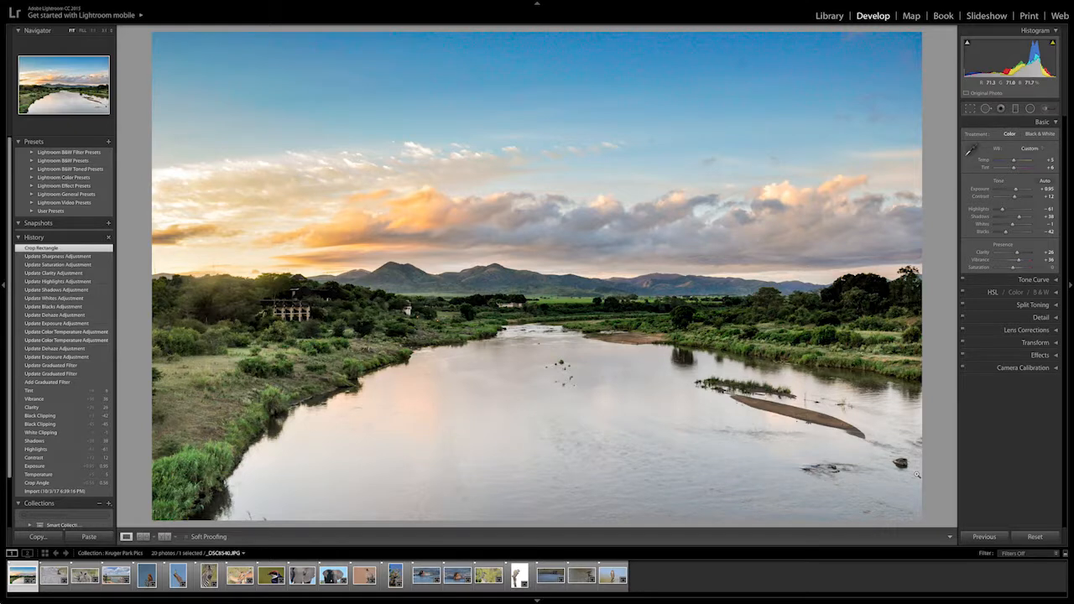
Step: Add a post-crop vignette with Amount -19 to the river landscape
click(1039, 355)
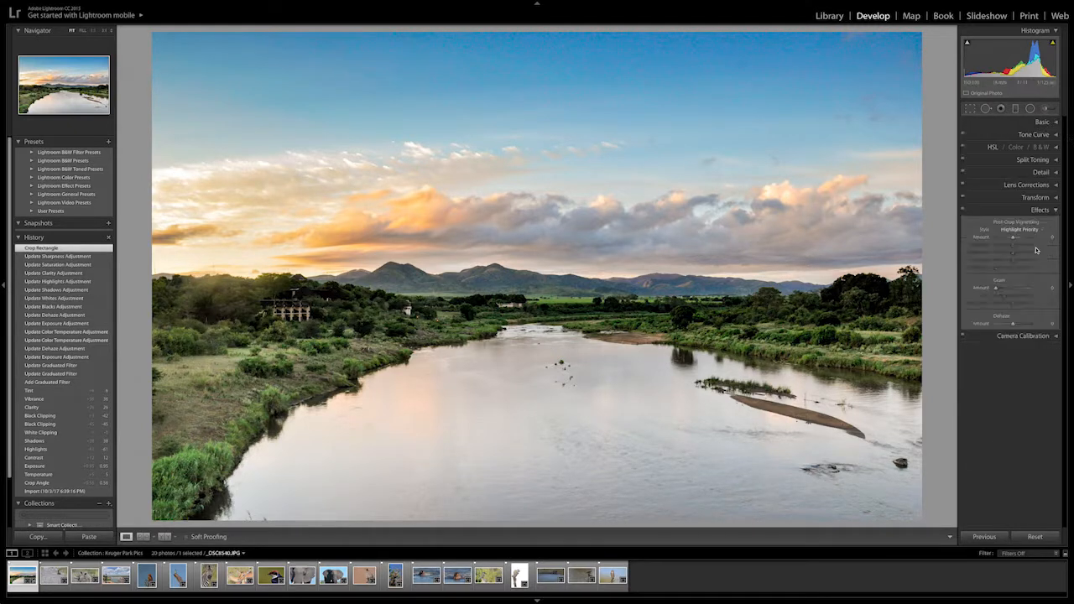
drag(1012, 240, 1009, 241)
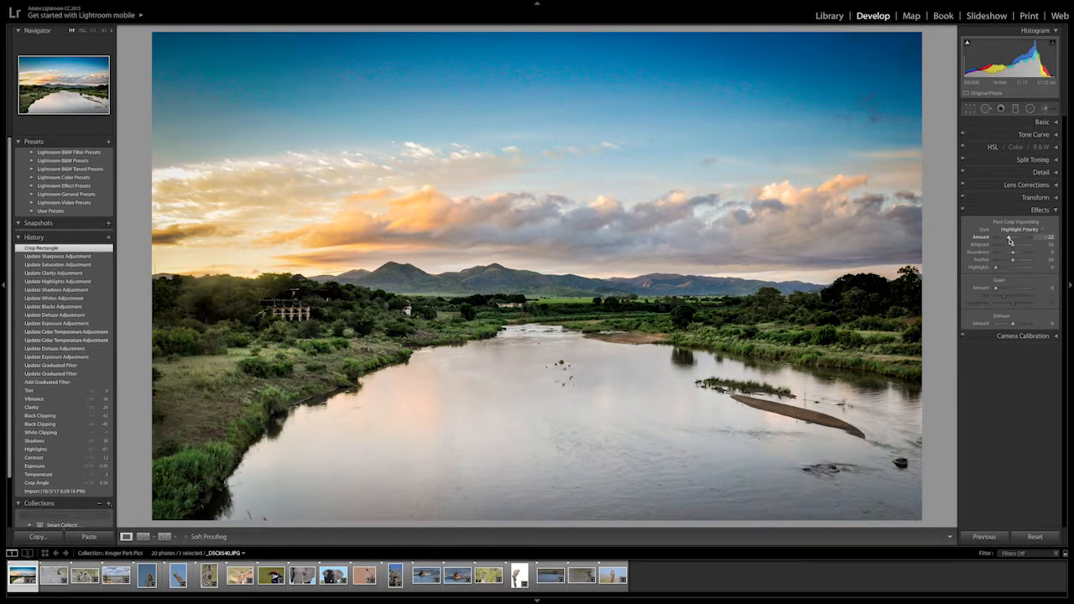
drag(1010, 240, 1011, 242)
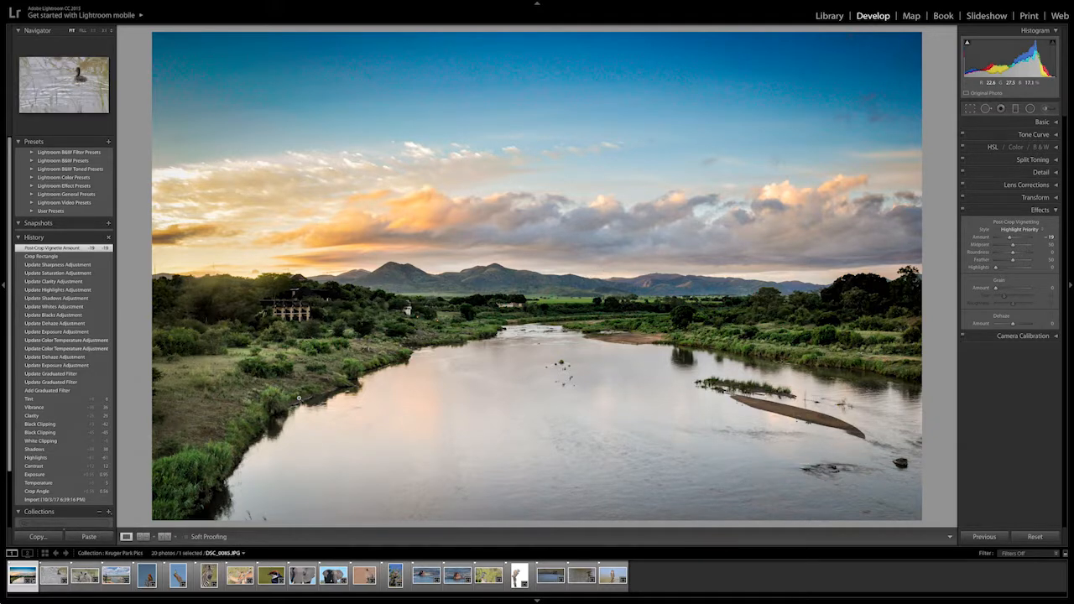
Step: Compare the edited river landscape with its original version several times
key(backslash)
key(backslash)
key(backslash)
key(backslash)
key(backslash)
key(backslash)
key(backslash)
key(backslash)
Step: Go to the photo of the swimming water bird, set its Temp to 6 and convert it to Black & White
key(Right)
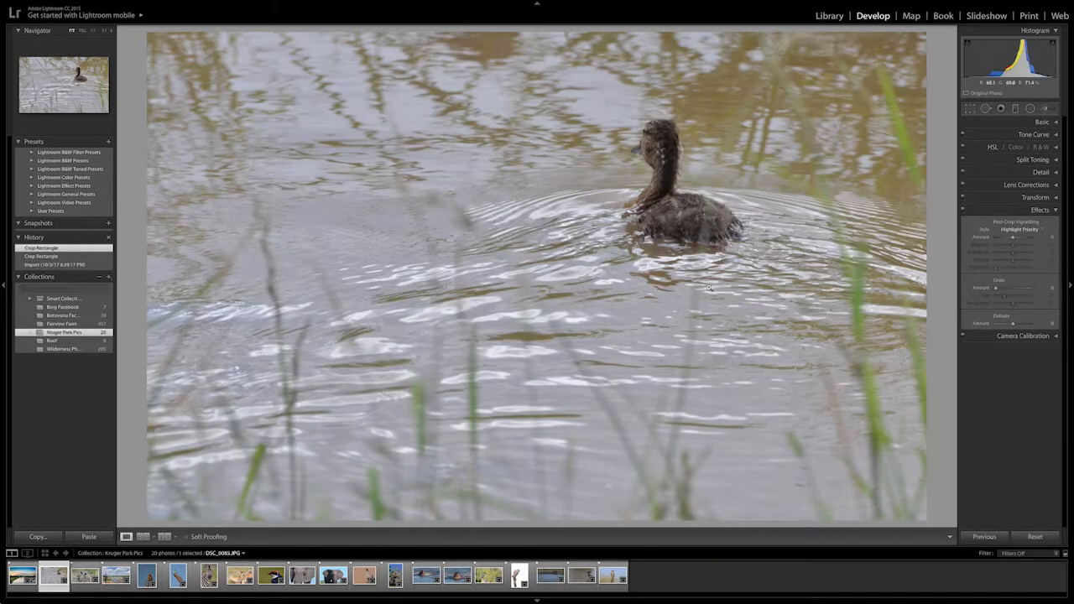
click(1042, 210)
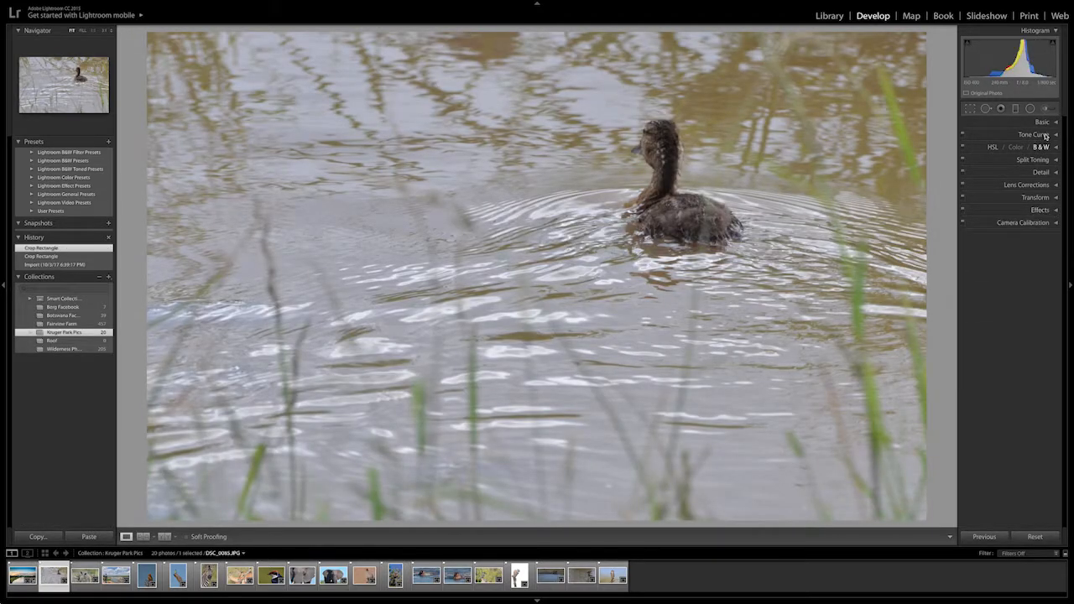
click(1047, 122)
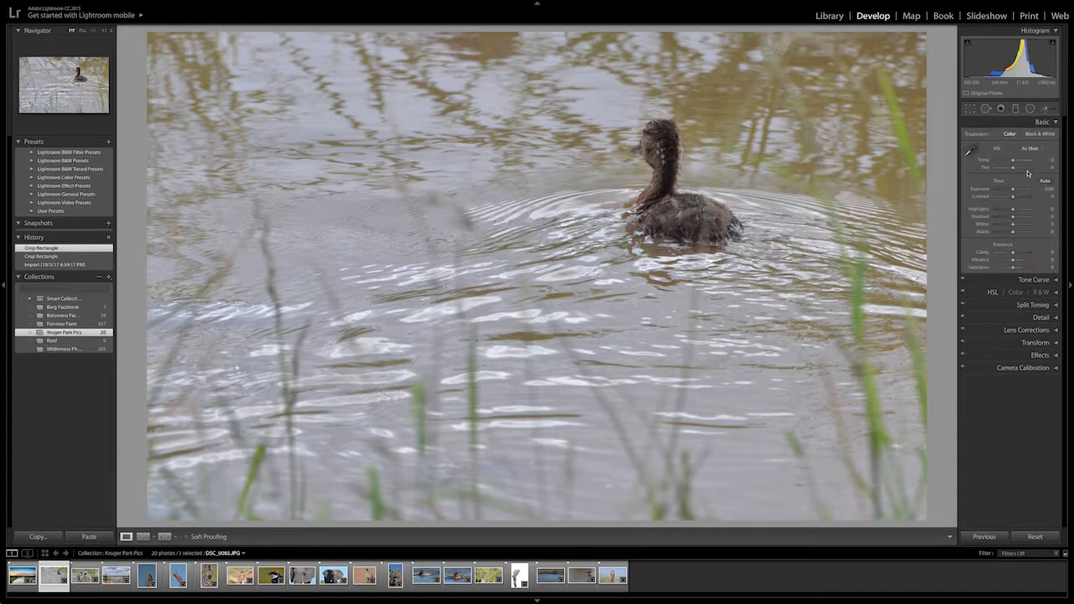
drag(1012, 162, 1013, 162)
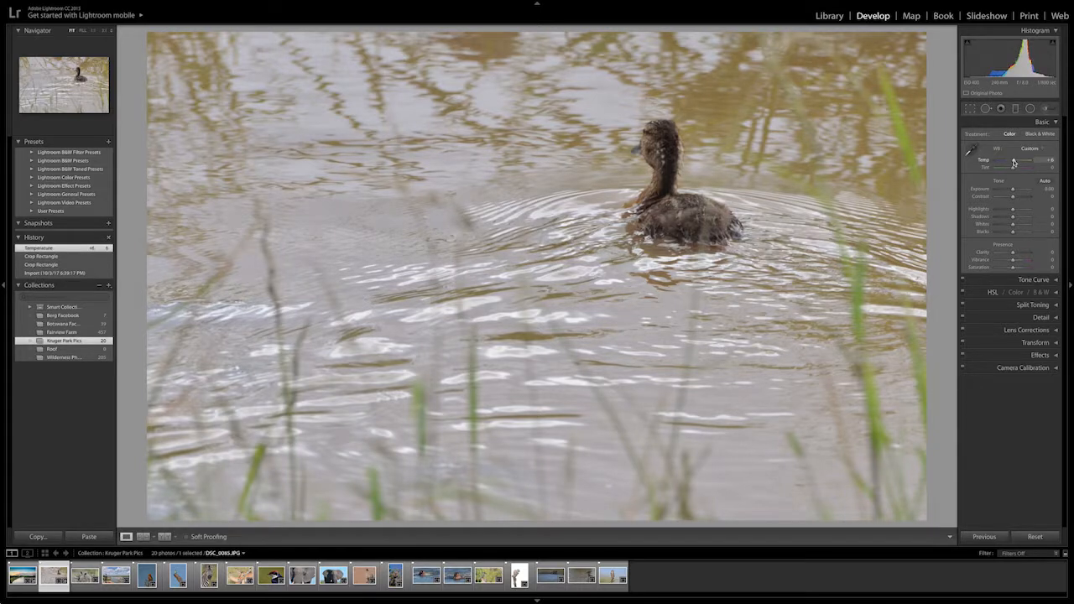
click(1040, 134)
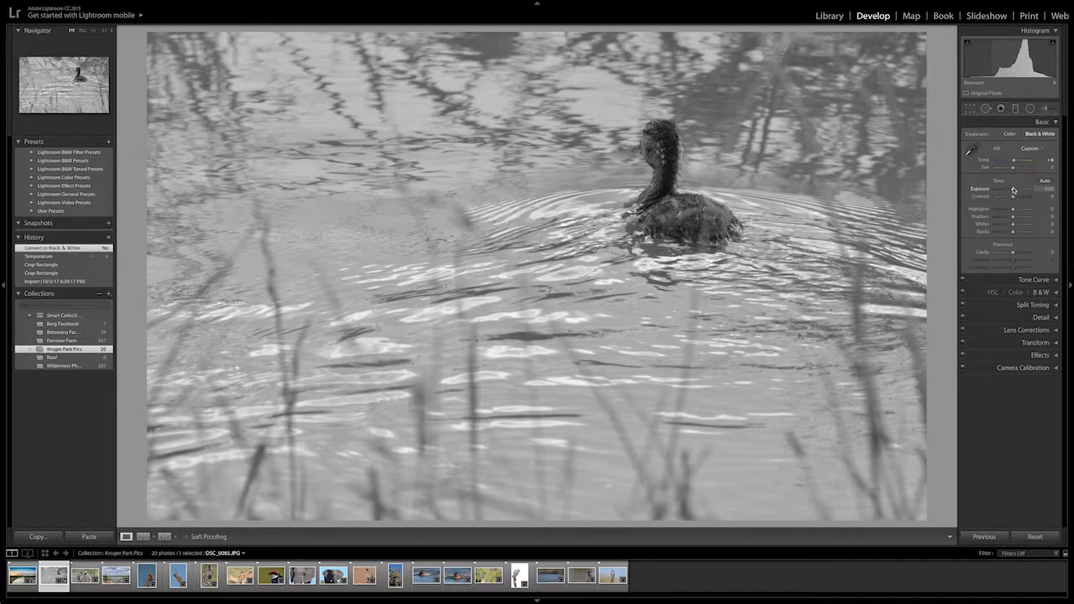
Step: Set the black-and-white bird photo's Contrast to 21 and brighten its Exposure to 0.80
drag(1013, 190, 1012, 191)
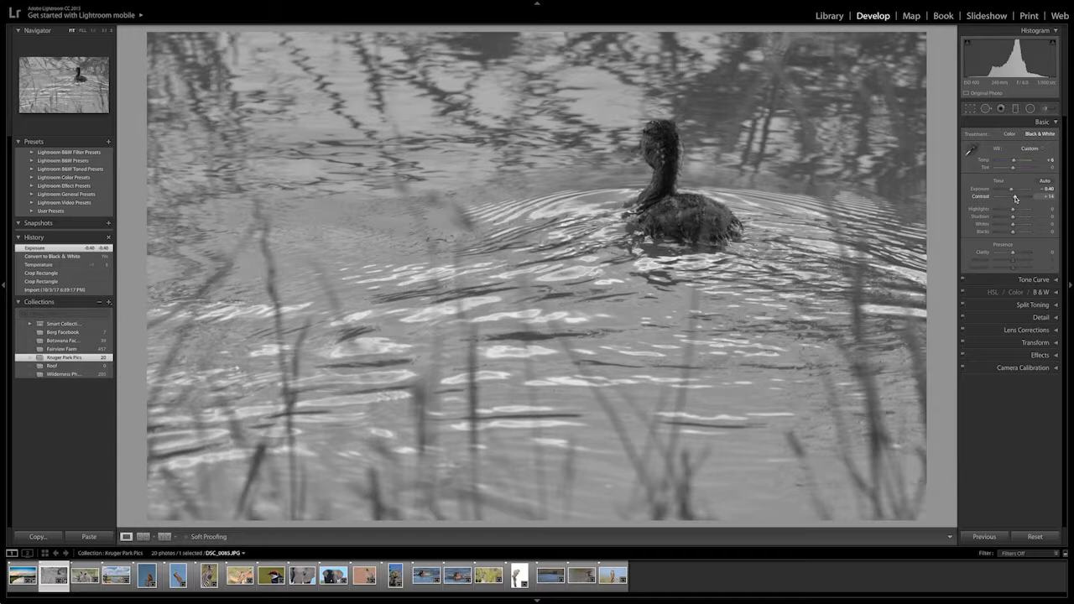
drag(1016, 198, 1016, 199)
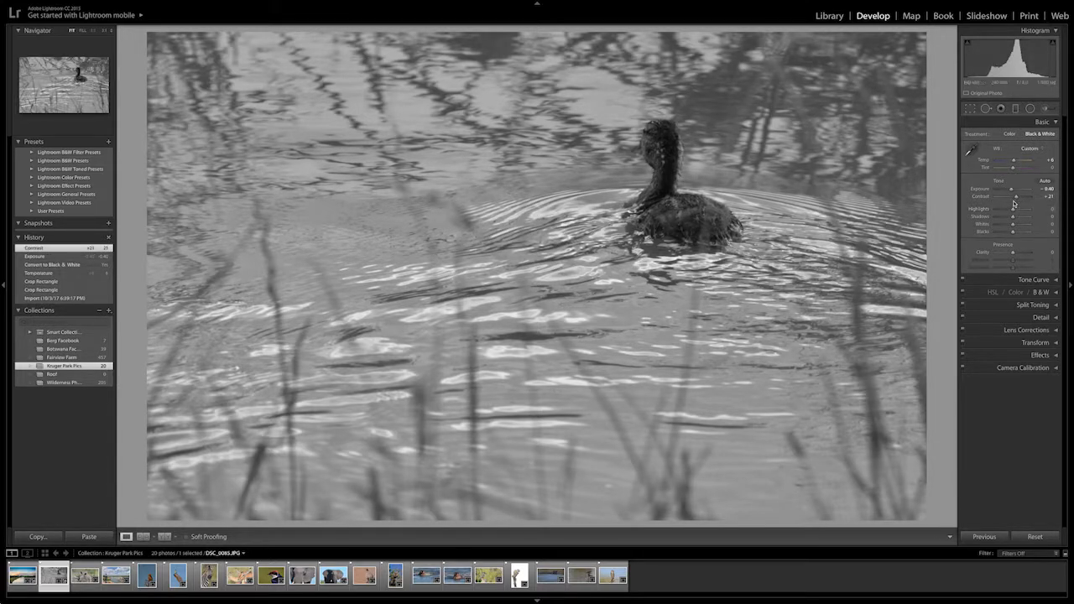
drag(1013, 192, 1017, 192)
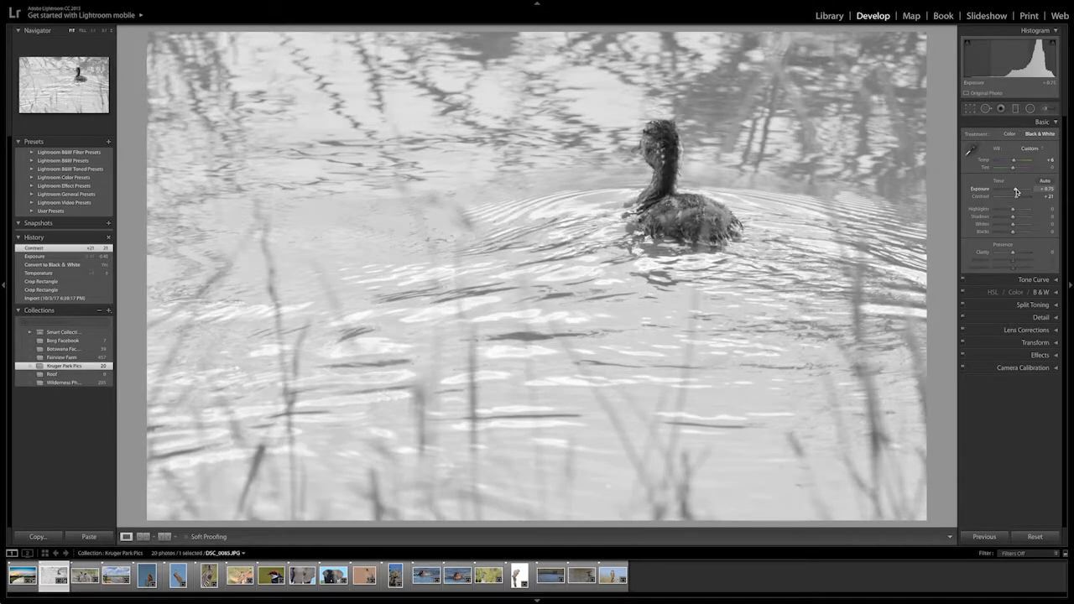
drag(1016, 192, 1016, 193)
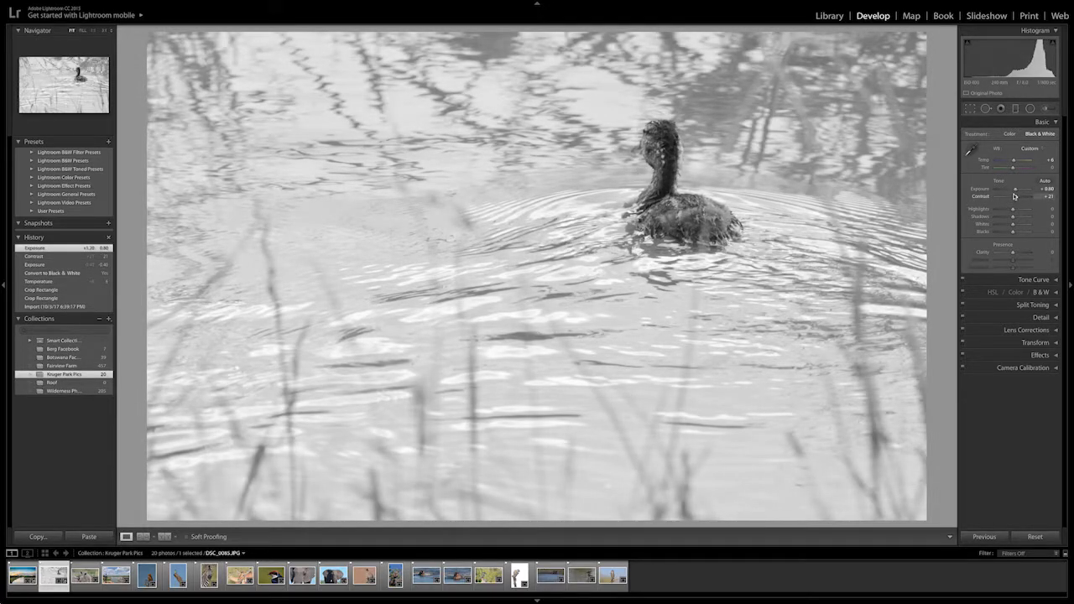
Step: Inspect the bird up close while setting Exposure to 1.10 and Clarity to 24
click(671, 181)
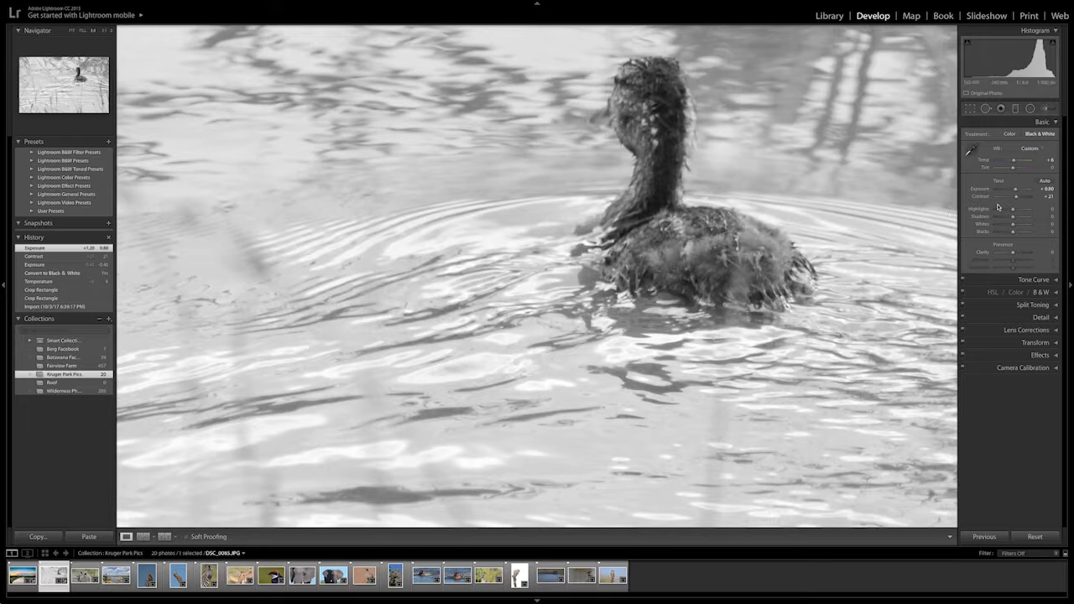
drag(1015, 193, 1016, 192)
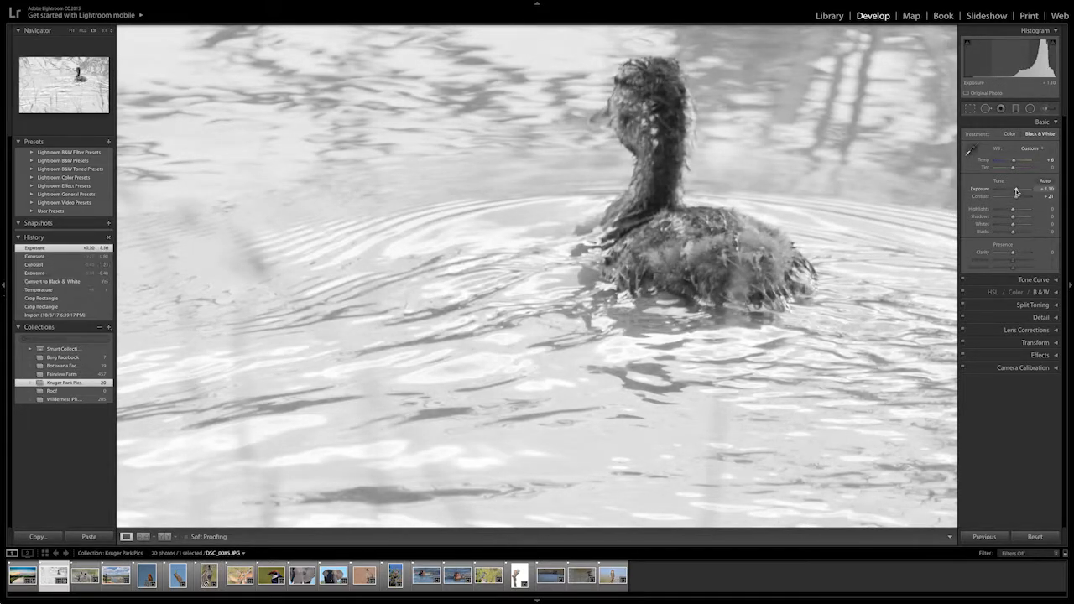
drag(1013, 255, 1017, 254)
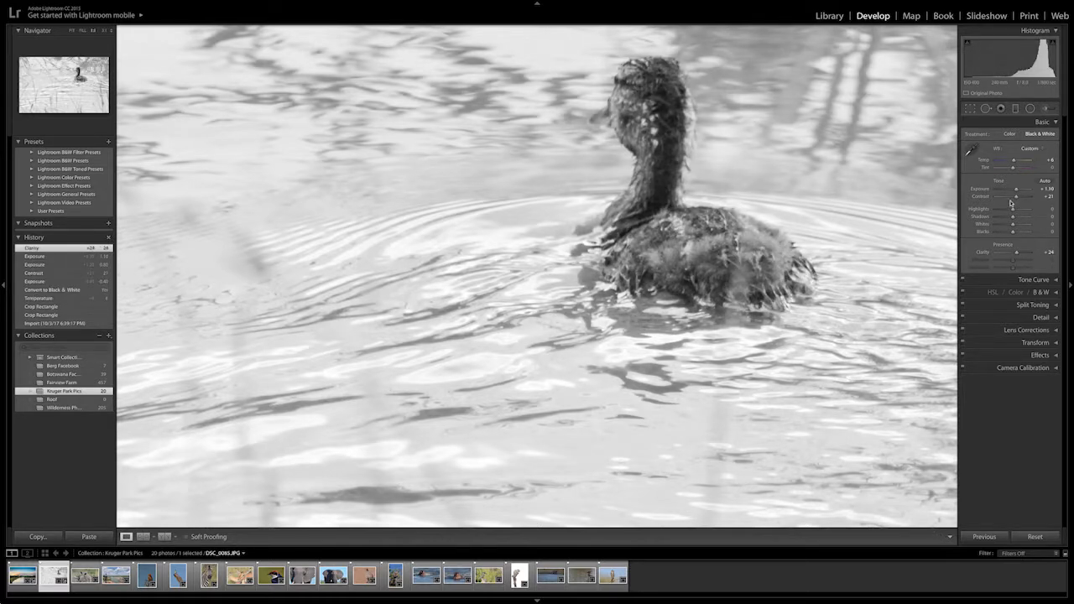
click(642, 164)
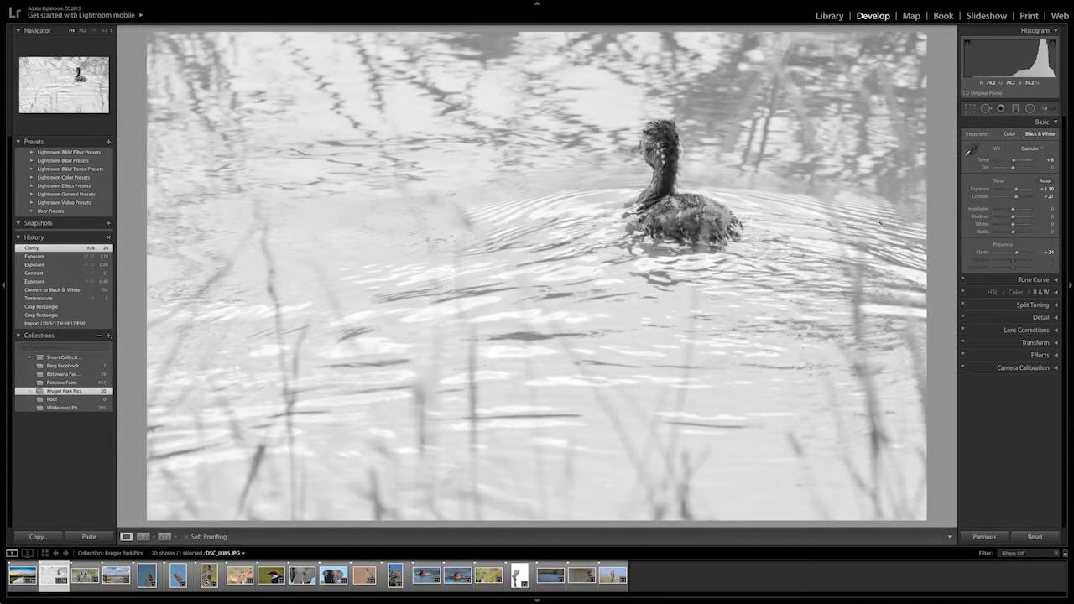
Step: Set the bird photo's Contrast to 36, Highlights to -74 and Shadows to 45
drag(1015, 197, 1020, 199)
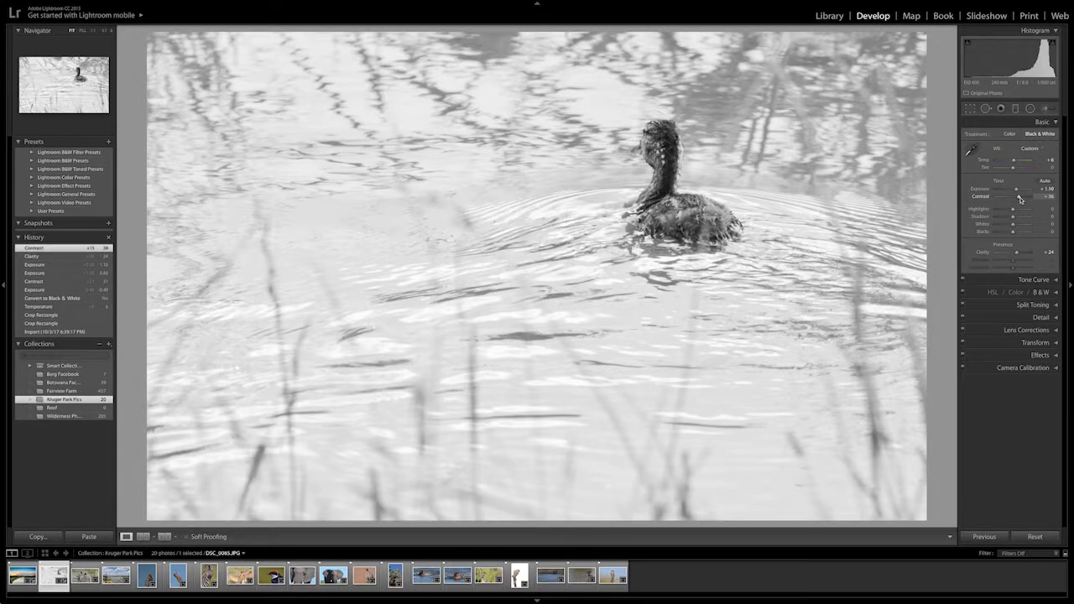
drag(1013, 209, 1001, 213)
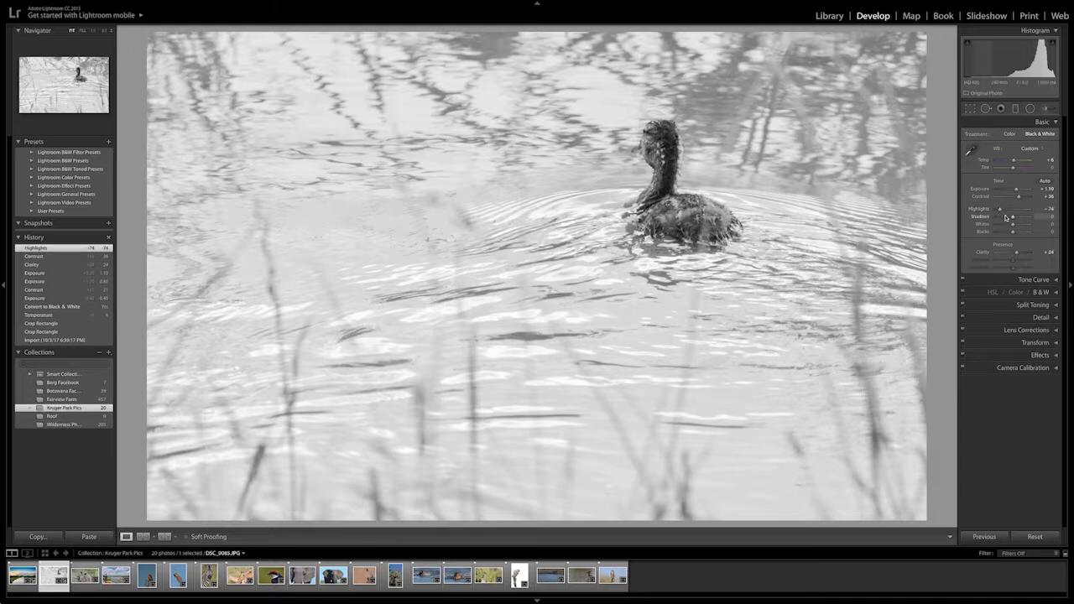
drag(1012, 220, 1021, 219)
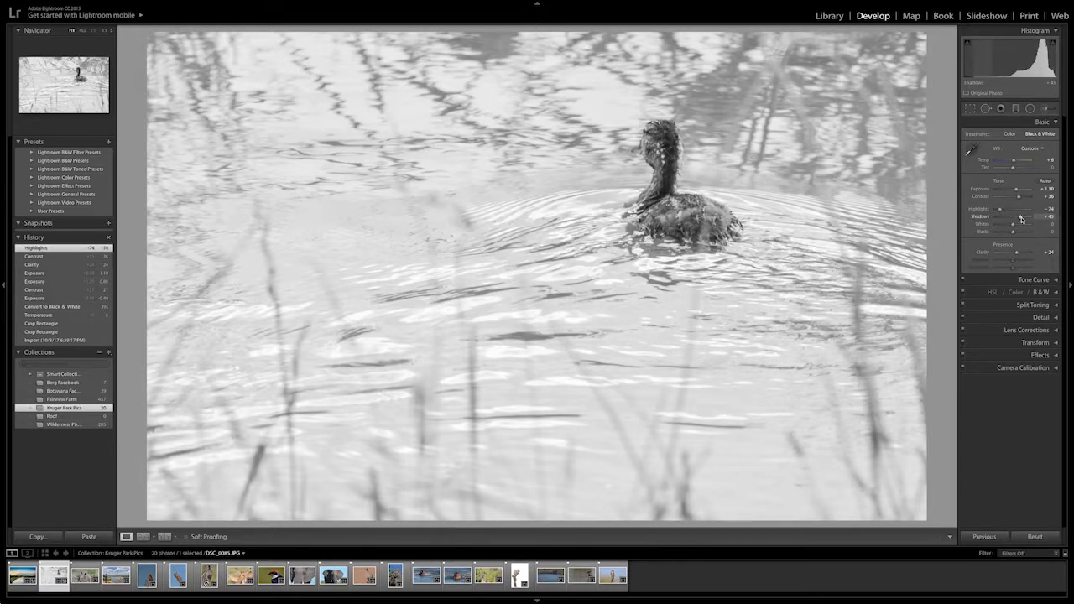
Step: Set the bird photo's Whites to 14 and Blacks to -70, using the clipping preview as a guide
drag(1012, 227, 1015, 227)
key(alt)
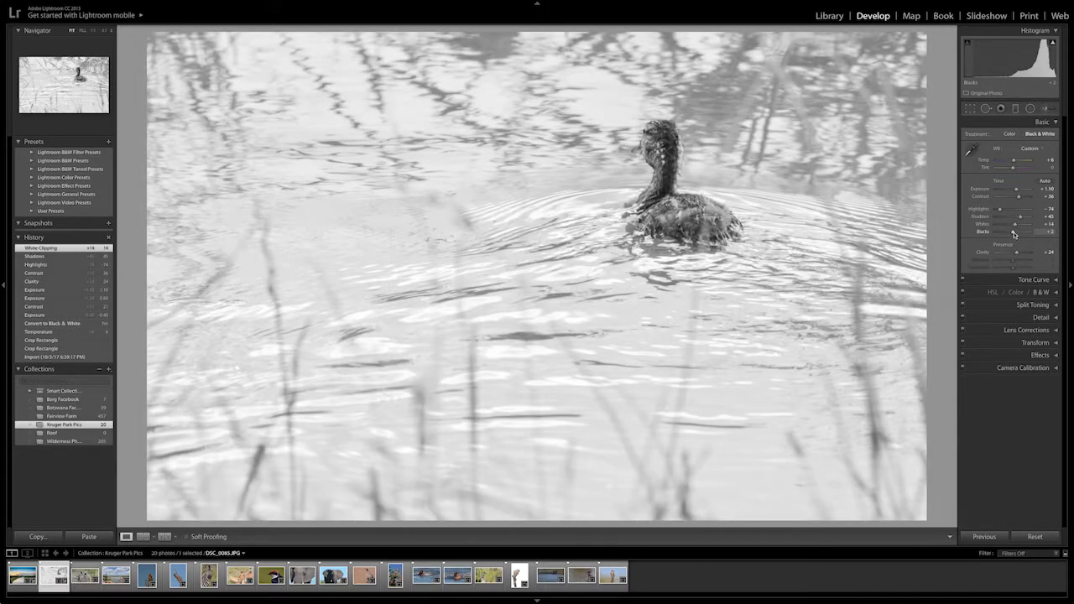
key(alt)
drag(1013, 234, 999, 235)
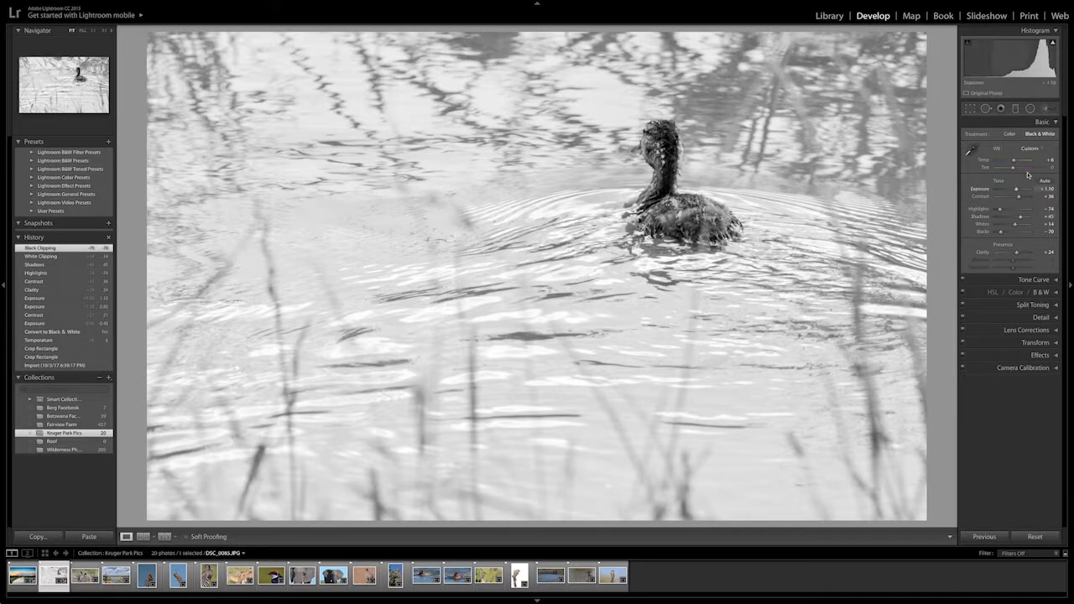
Step: Straighten the bird photo by rotating its crop about 1.55 degrees, and apply the crop
click(970, 108)
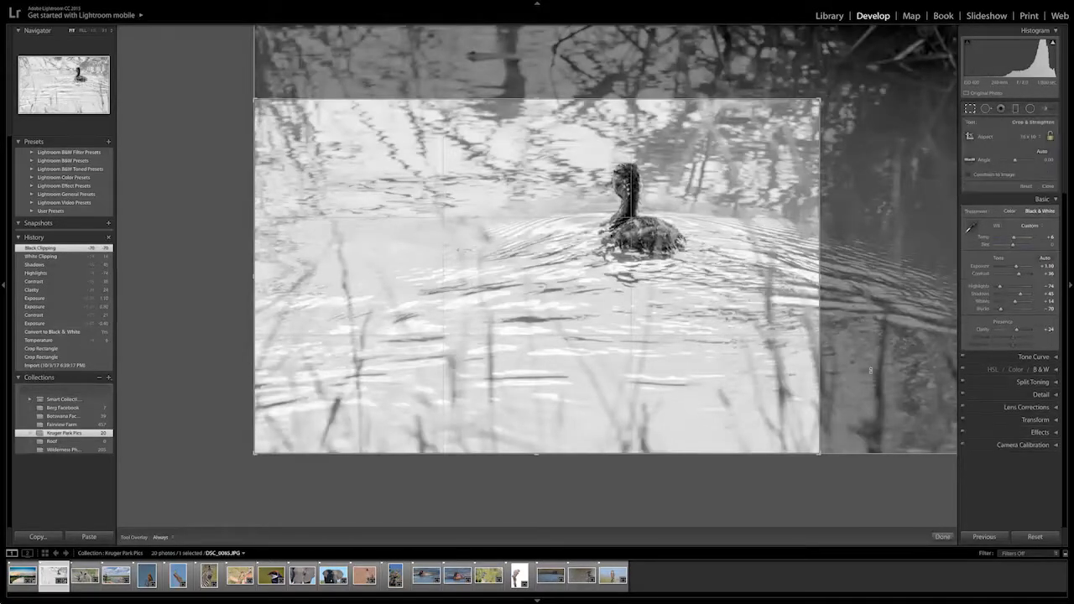
mouse_move(870, 369)
mouse_down()
mouse_move(859, 405)
mouse_move(867, 379)
mouse_up()
click(942, 536)
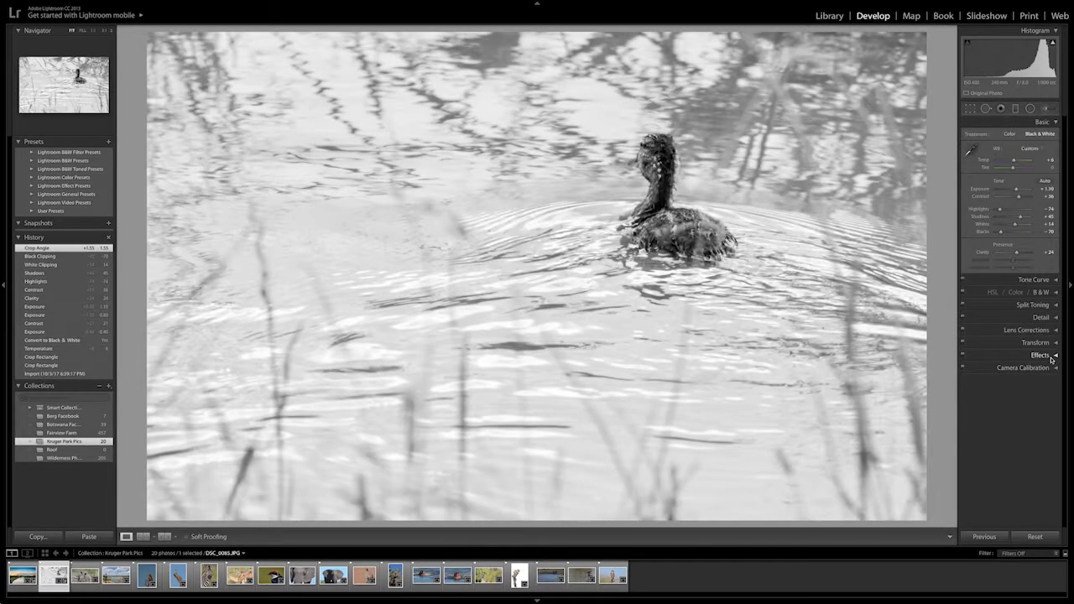
Step: Add a post-crop vignette with Amount -28 to the bird photo and compare the result with the original
click(1053, 358)
drag(1014, 384, 1013, 385)
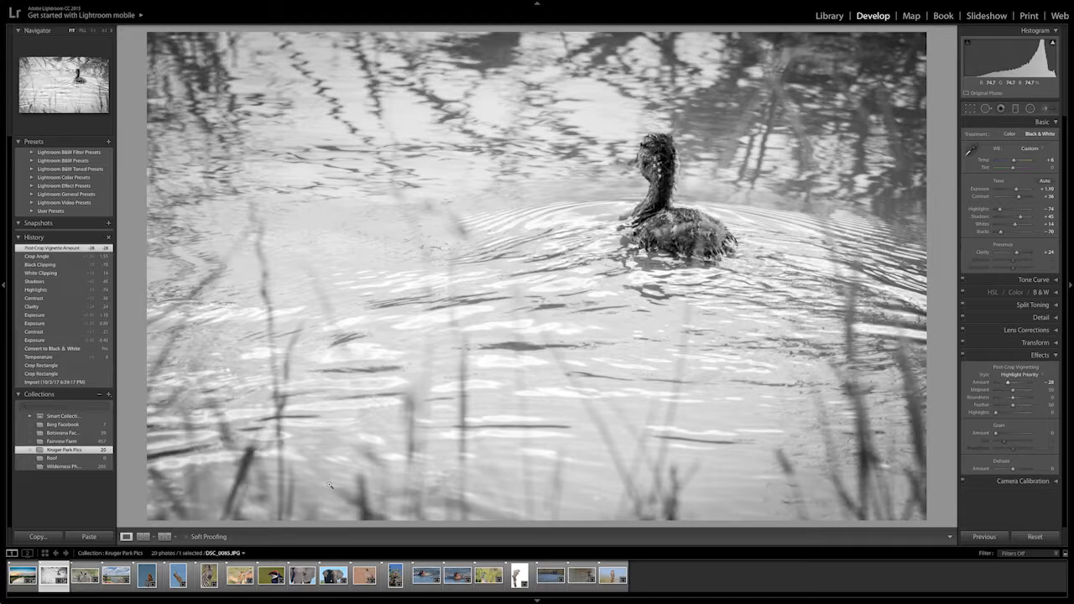
key(backslash)
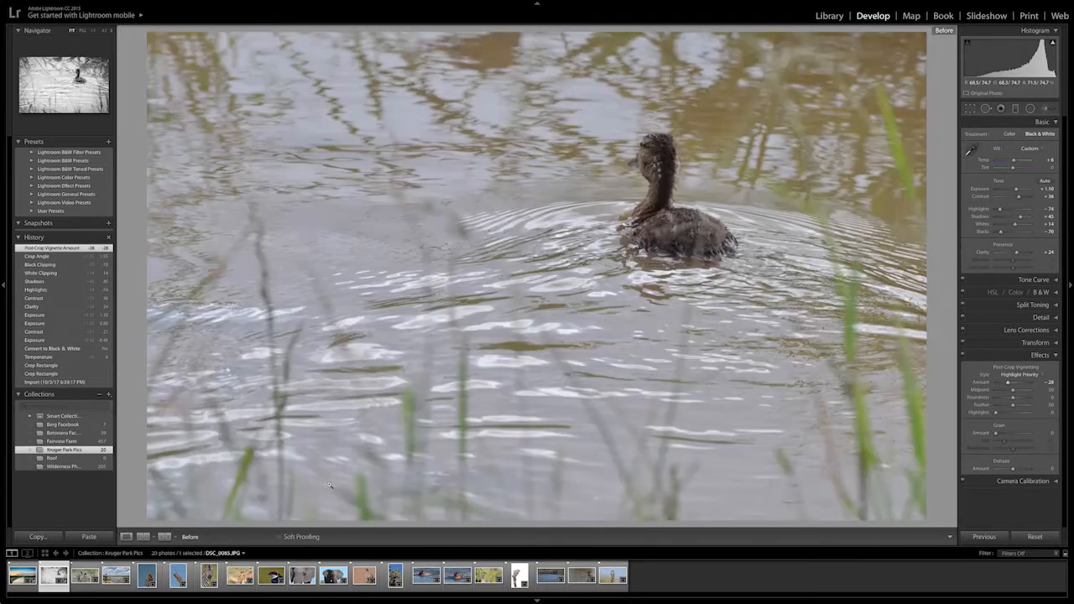
key(backslash)
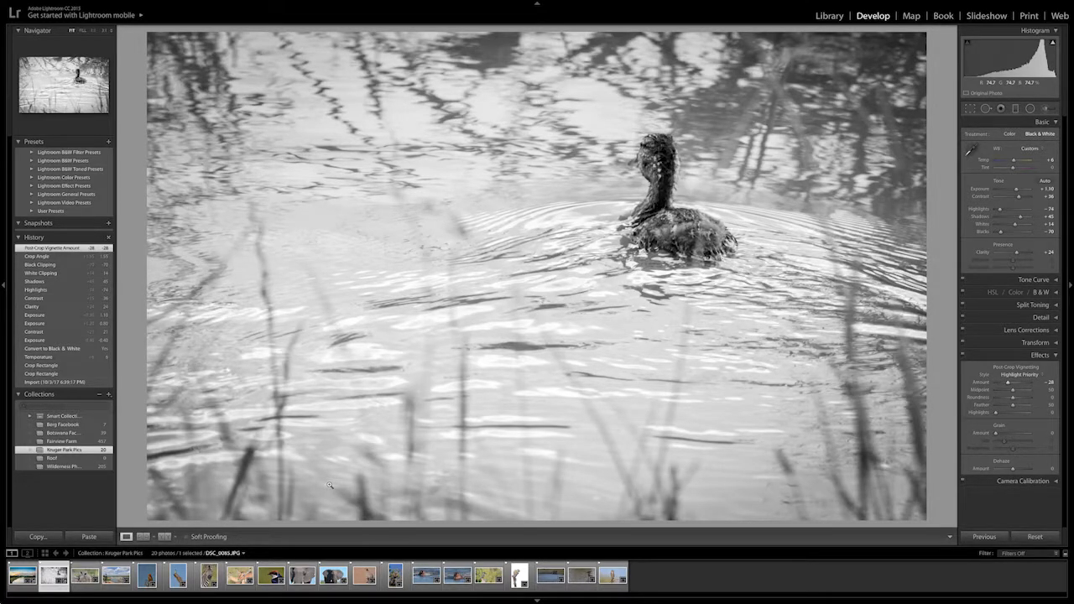
Step: Sharpen the bird photo with a Sharpening Amount of 26
click(1057, 318)
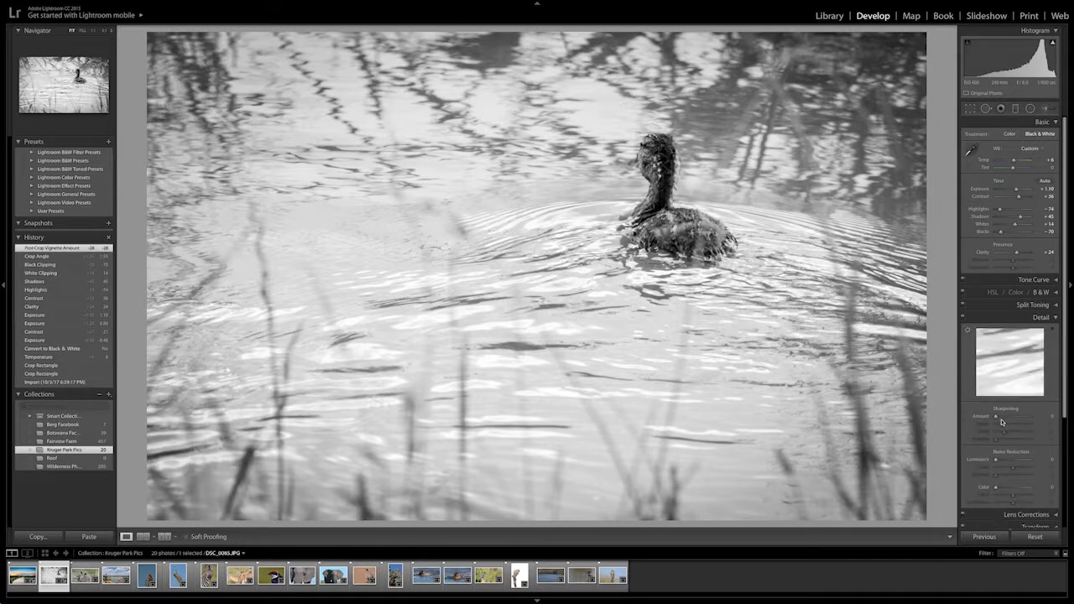
drag(996, 420, 1002, 419)
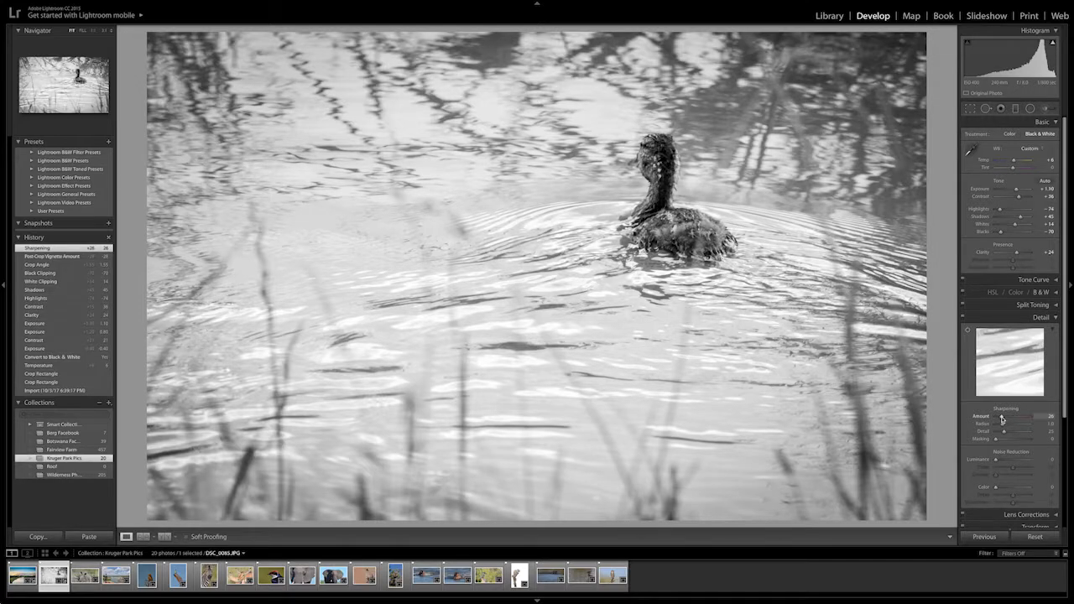
click(1057, 318)
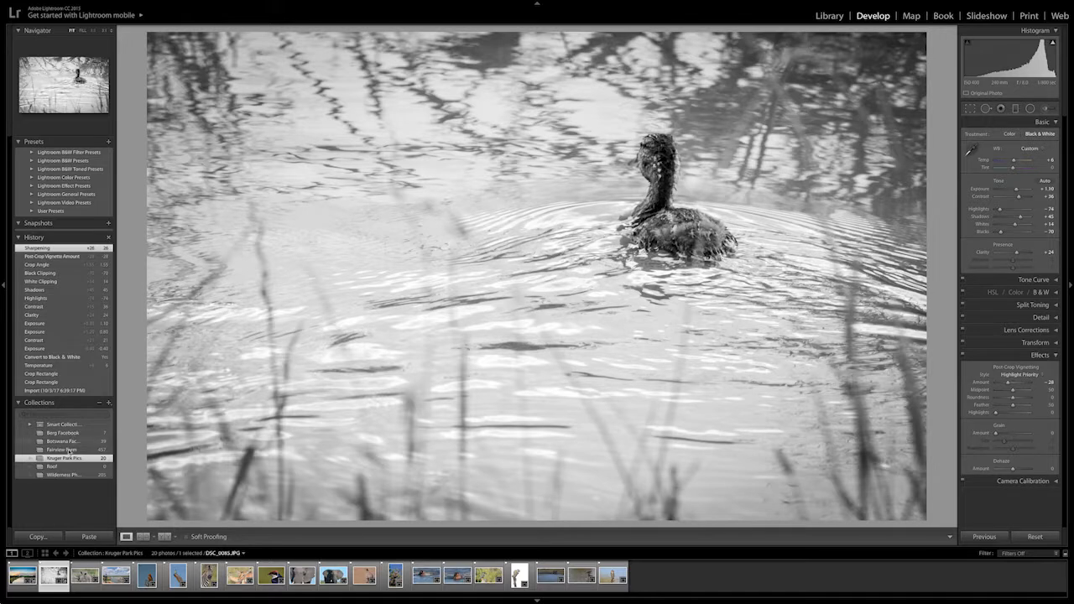
Step: Open the resting rhino photo, set its Temp to 0 and crop it tighter from the upper right corner
click(83, 575)
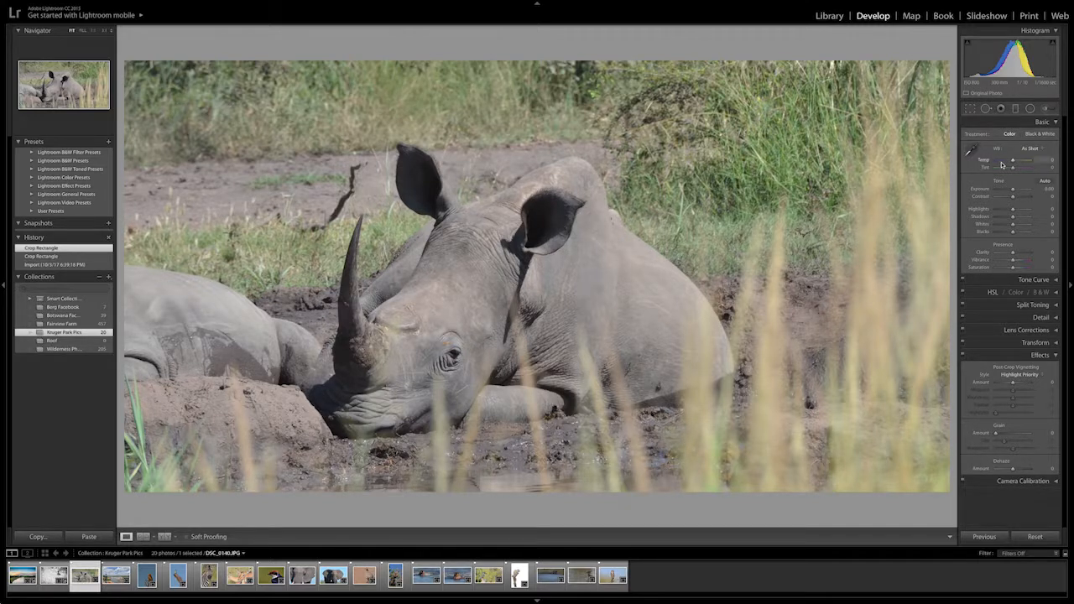
drag(1013, 163, 1013, 164)
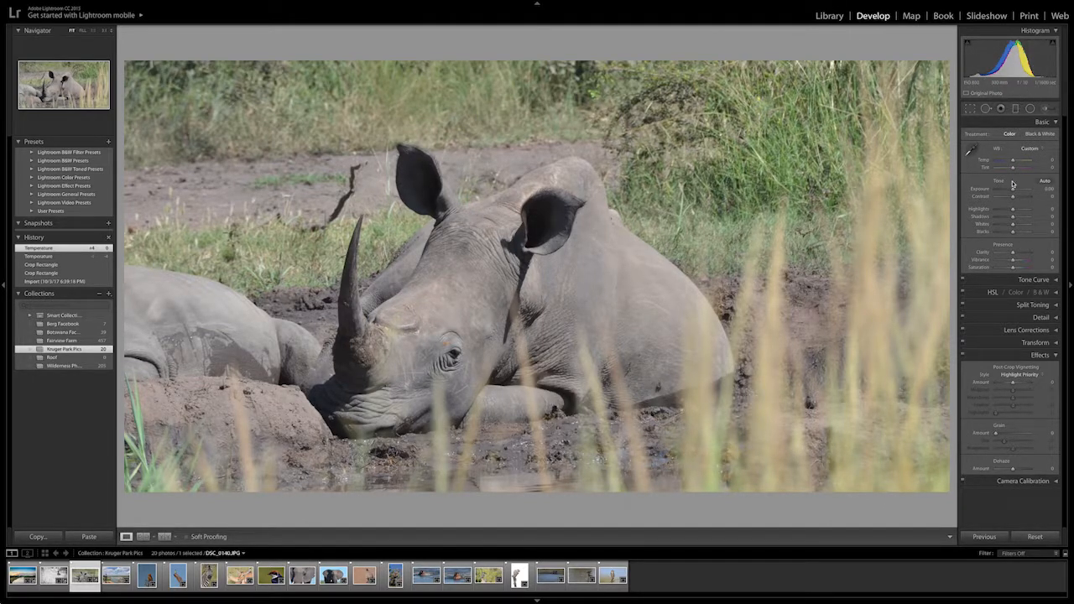
click(970, 108)
drag(884, 93, 871, 105)
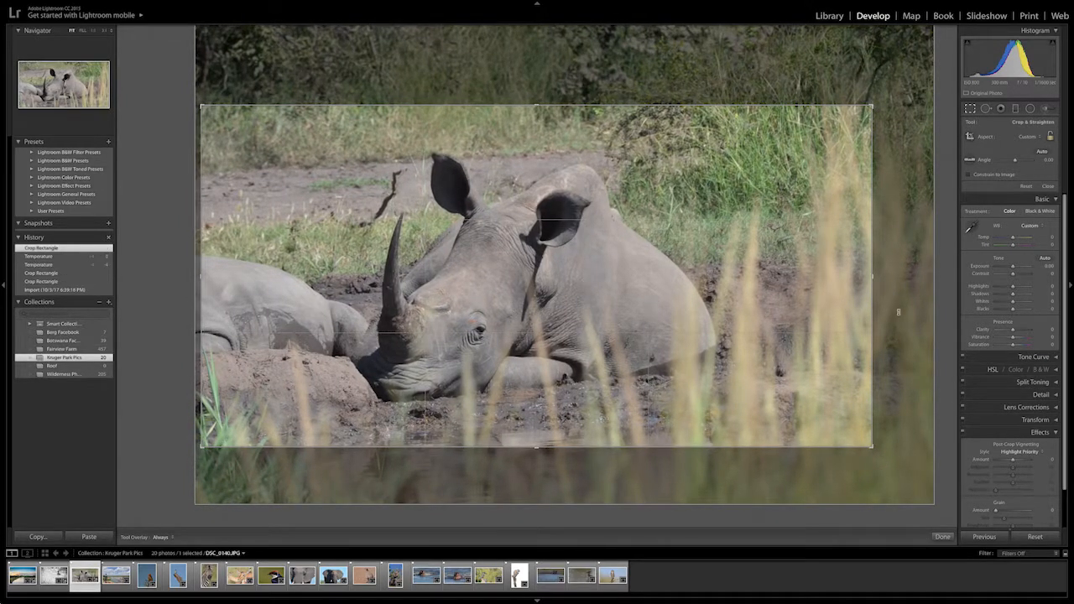
click(942, 537)
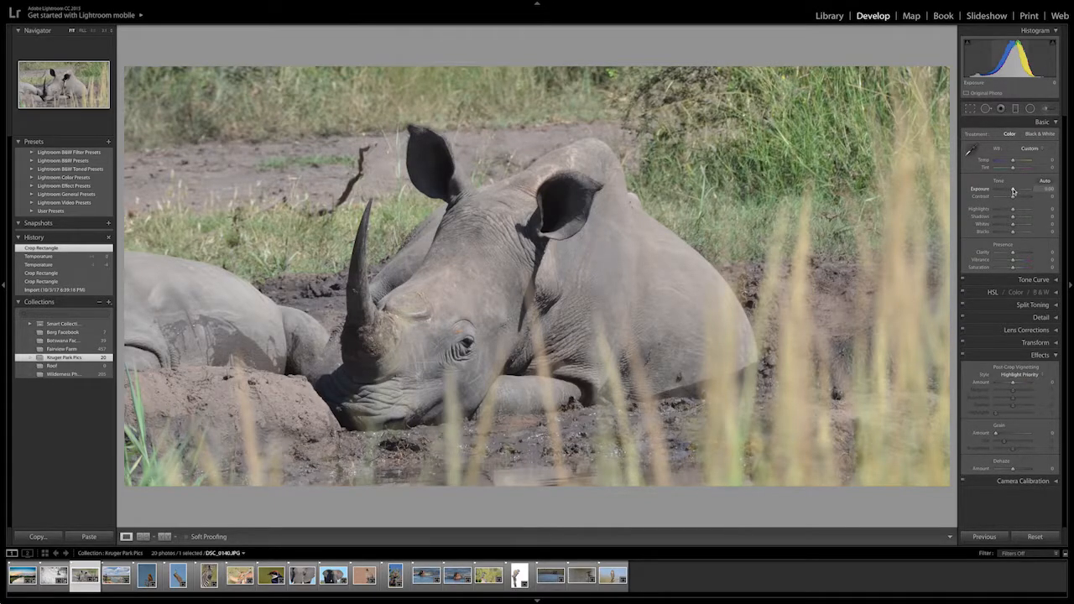
Step: Set the rhino photo's Exposure to +0.30, Contrast +31, Highlights -54, Shadows +61, Whites +58 and Blacks -54
drag(1013, 192, 1013, 192)
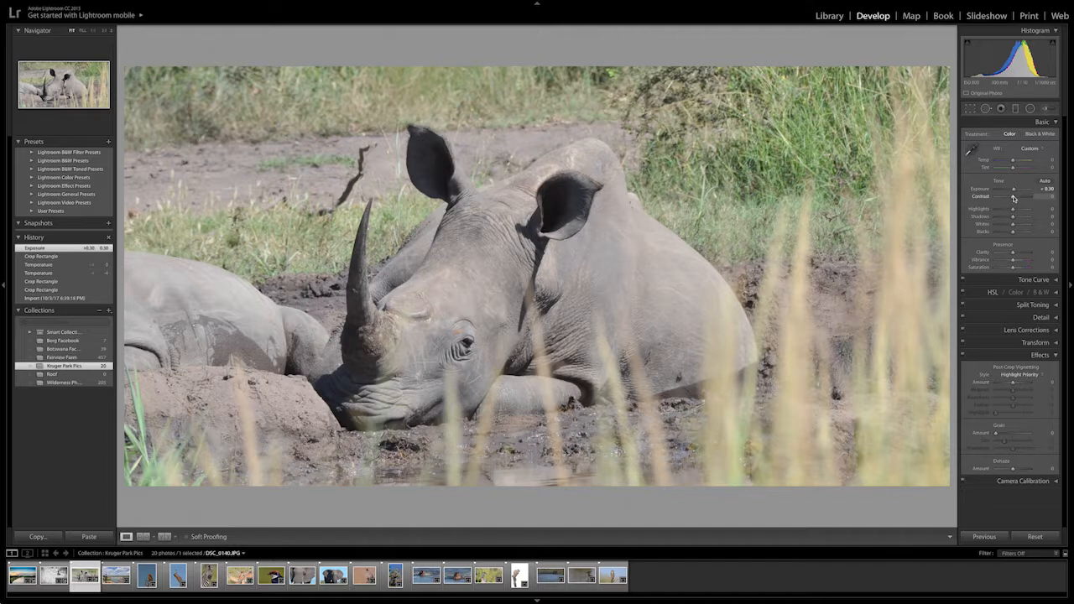
drag(1013, 198, 1018, 198)
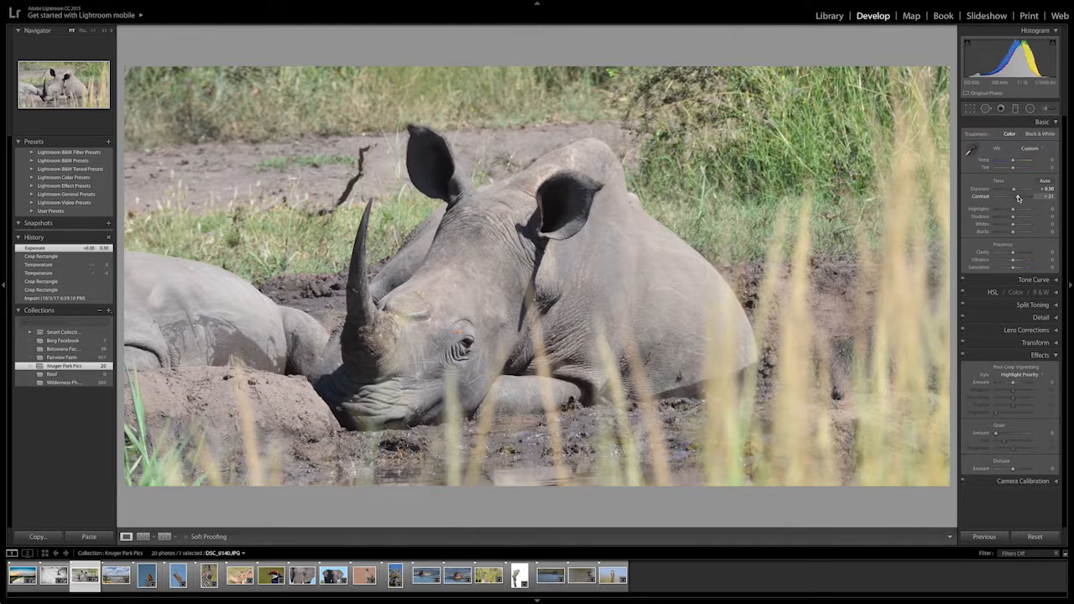
mouse_move(1018, 198)
mouse_down()
mouse_move(1004, 213)
mouse_move(1023, 218)
mouse_up()
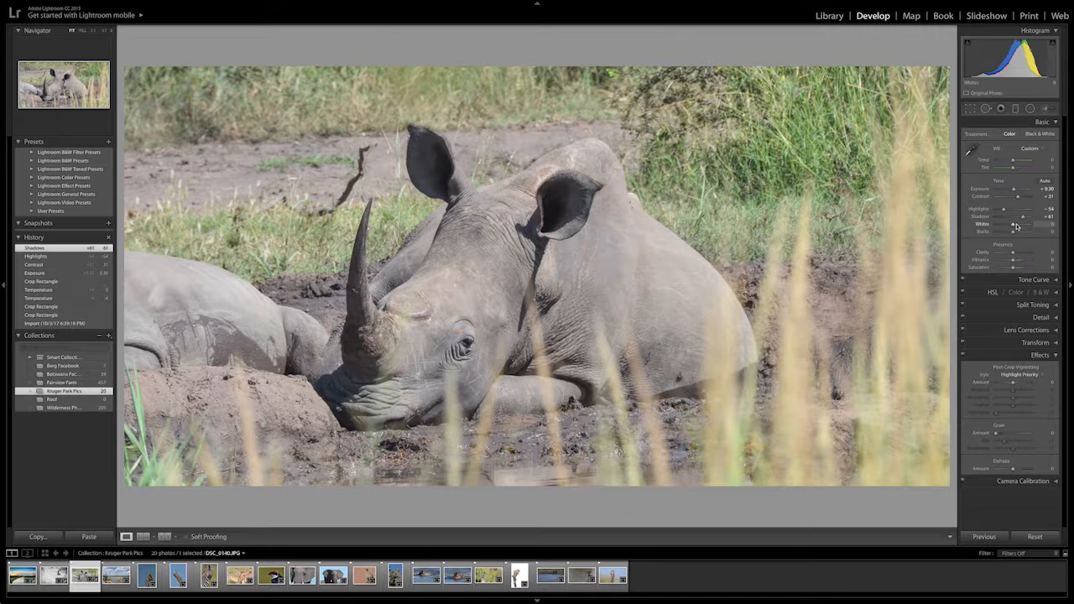
drag(1014, 226, 1024, 227)
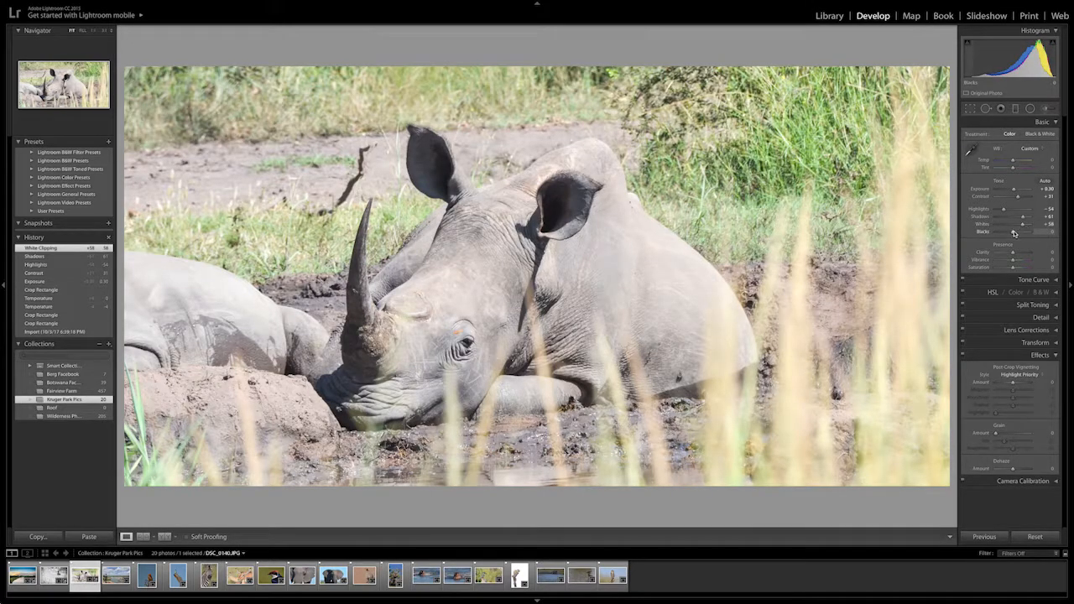
drag(1012, 235, 1005, 235)
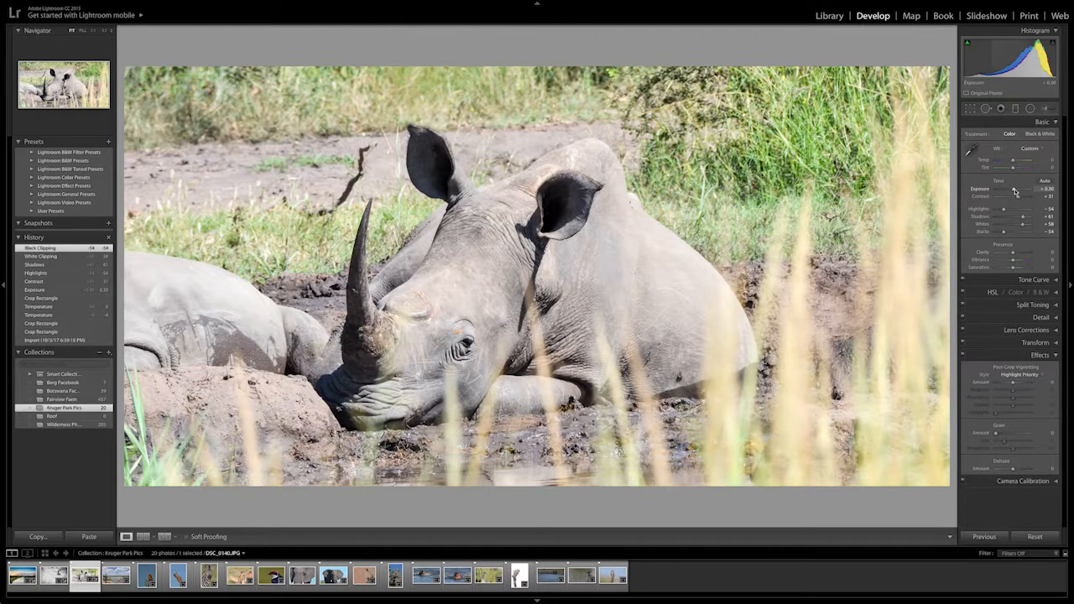
Step: Darken the rhino photo to an Exposure of -0.60 and readjust Blacks to -47 and Whites to +68
double_click(1014, 192)
drag(1014, 190, 1013, 192)
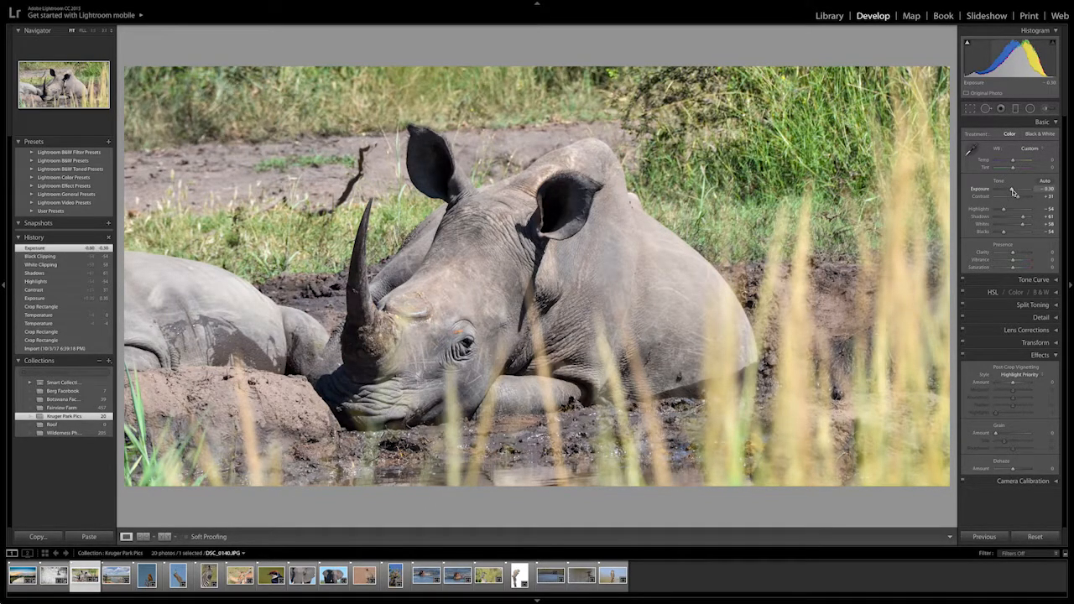
drag(1004, 234, 1022, 225)
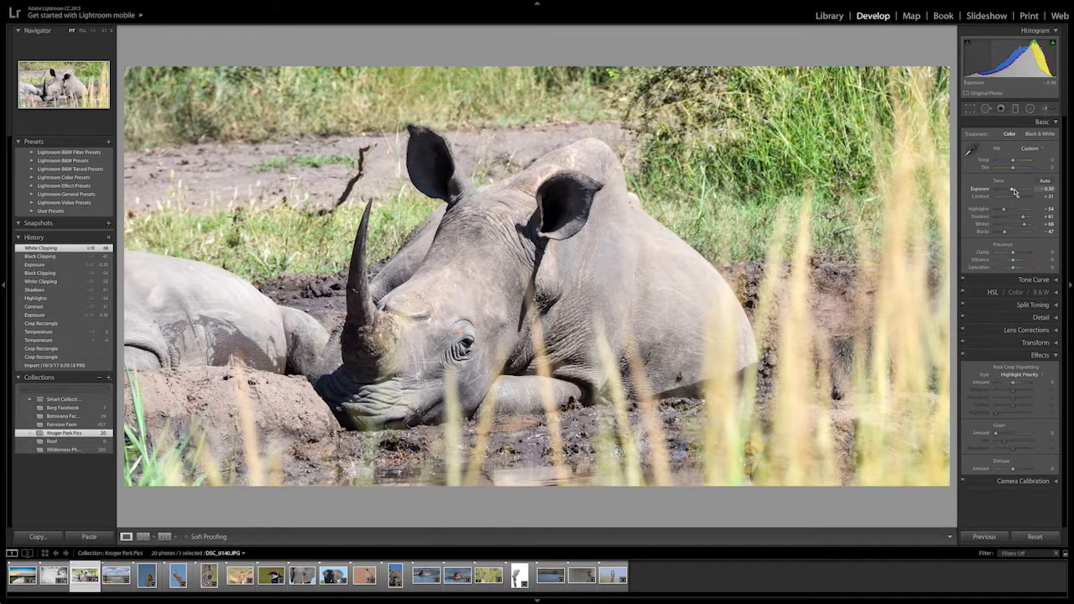
drag(1013, 191, 1012, 192)
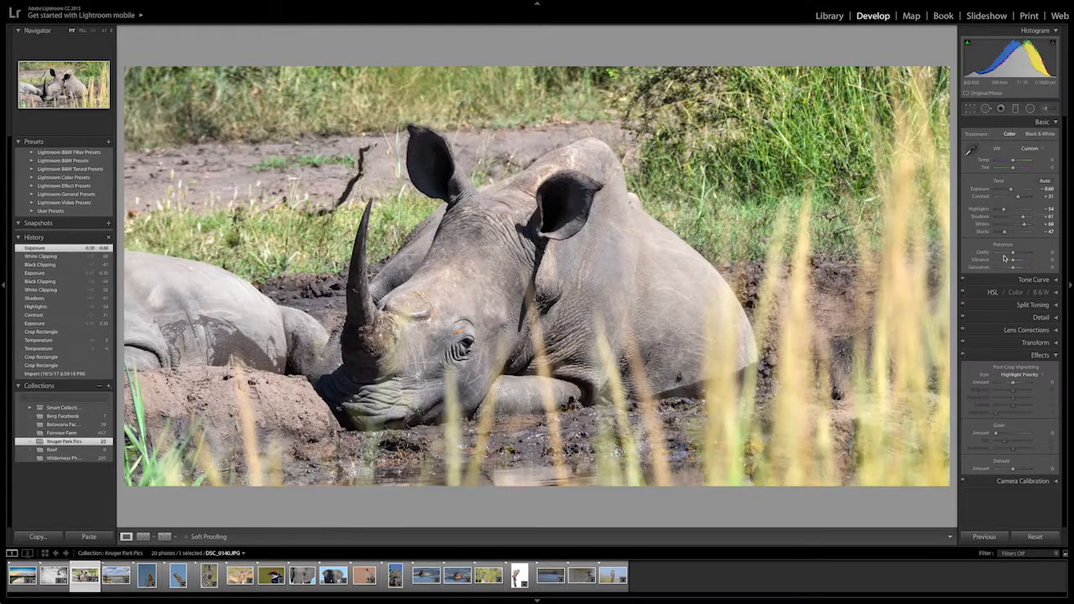
Step: Set the rhino photo's Clarity and Vibrance to +27 each and add a post-crop vignette with Amount -14
drag(1012, 252, 1018, 254)
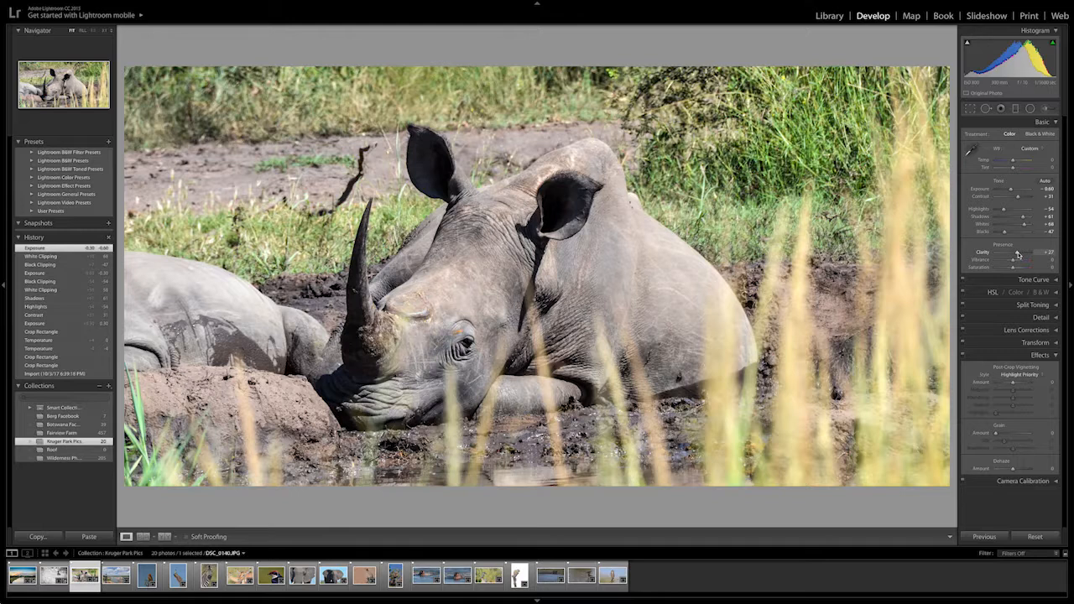
drag(1017, 254, 1019, 261)
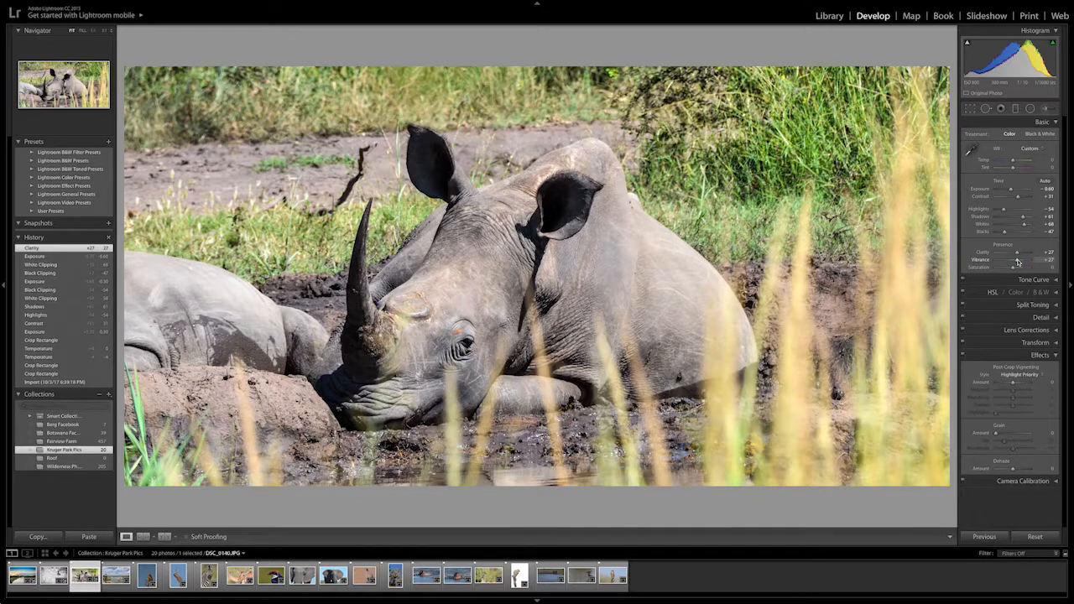
drag(1018, 262, 1018, 261)
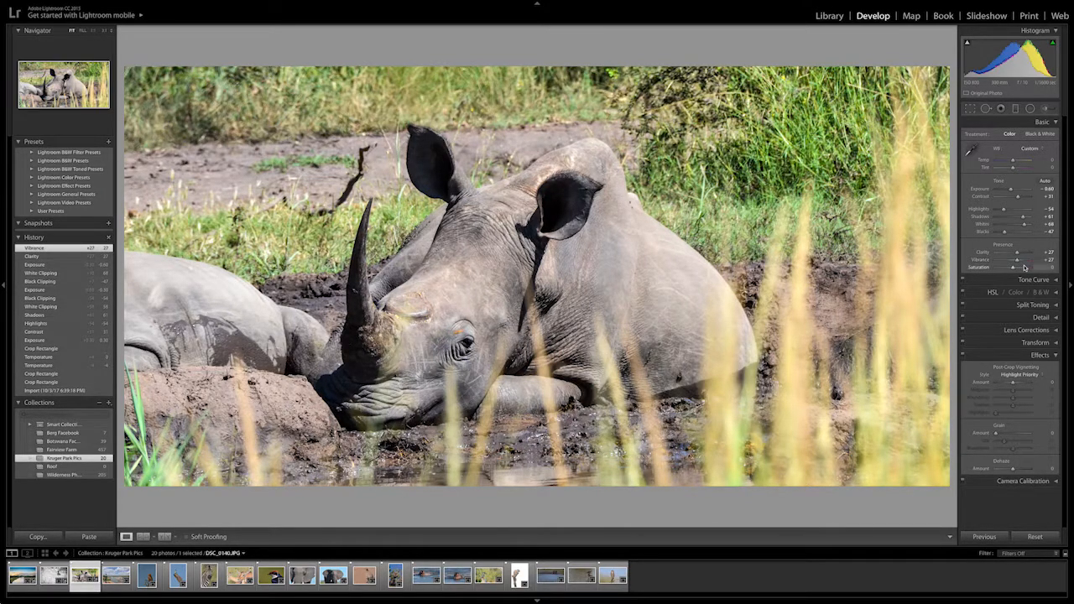
drag(1013, 383, 1011, 384)
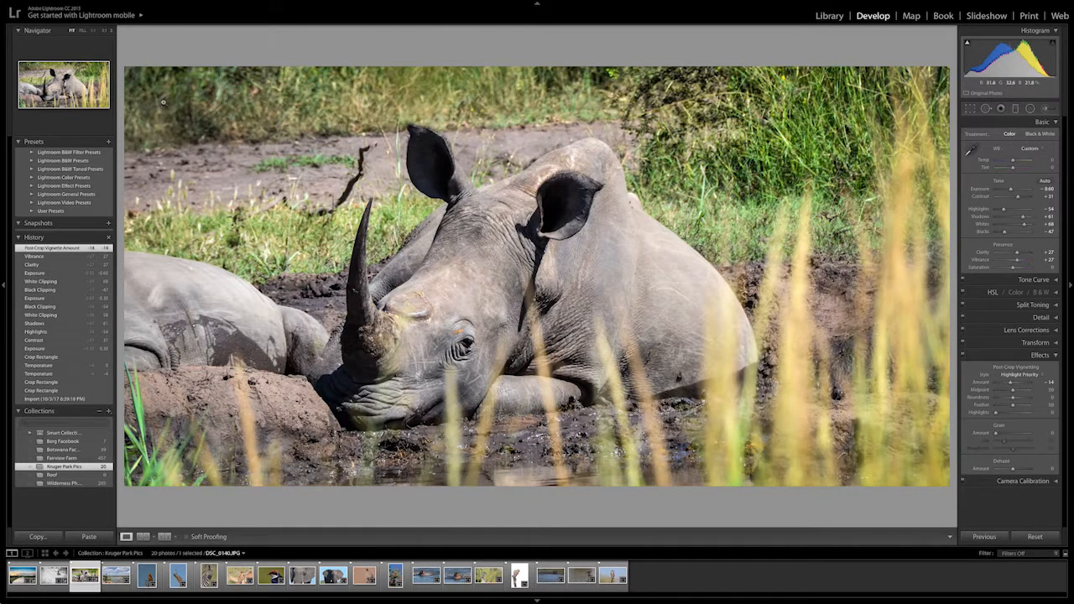
Step: With an Adjustment Brush of Size 11.2, mask the grass behind the rhino across the upper background, showing the mask overlay
click(1046, 109)
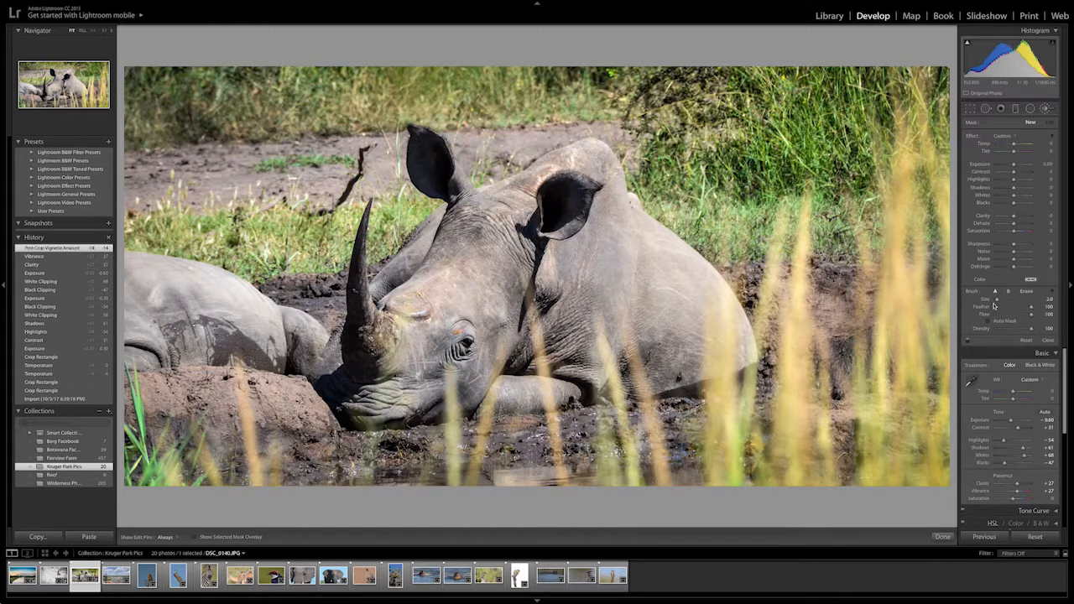
drag(997, 301, 1000, 300)
key(h)
click(791, 306)
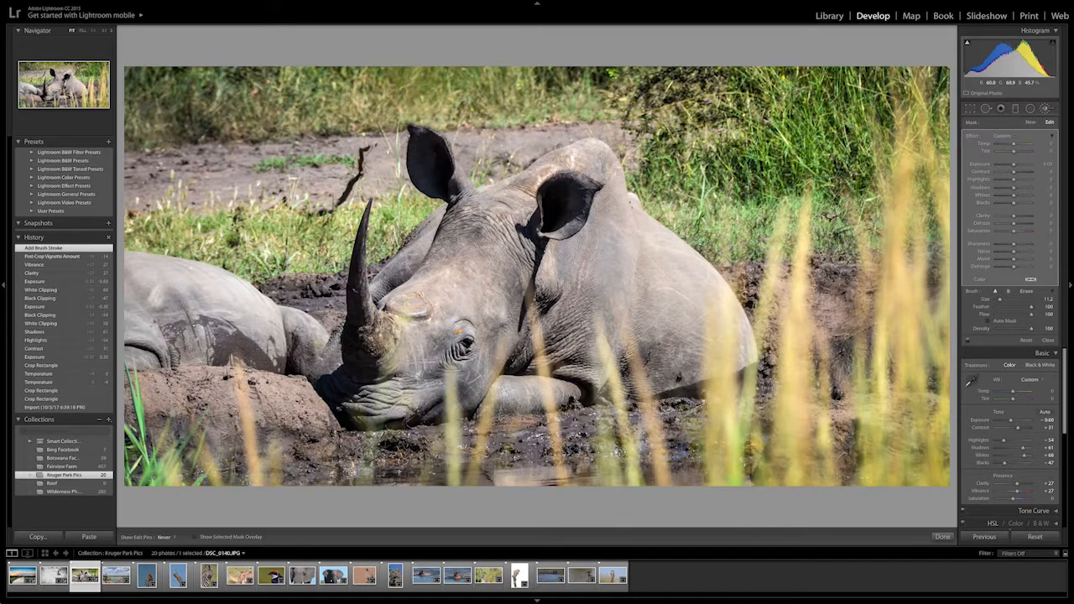
click(196, 537)
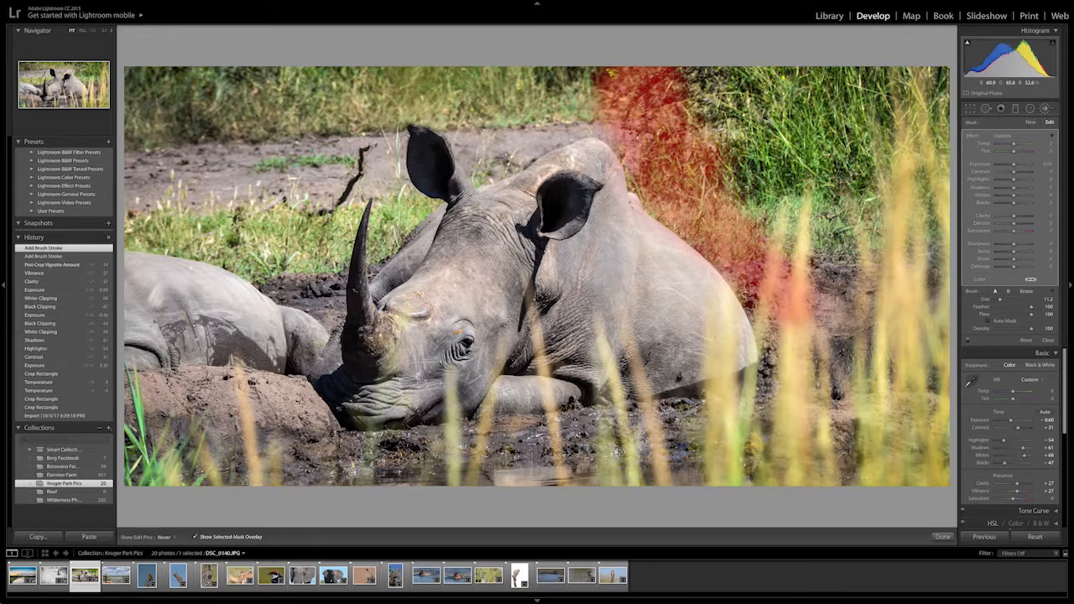
mouse_move(644, 126)
mouse_down()
mouse_move(631, 114)
mouse_move(594, 116)
mouse_move(491, 151)
mouse_move(449, 105)
mouse_move(479, 80)
mouse_move(520, 109)
mouse_up()
mouse_move(596, 76)
mouse_down()
mouse_move(680, 74)
mouse_move(730, 122)
mouse_move(806, 239)
mouse_move(906, 219)
mouse_move(918, 189)
mouse_move(876, 147)
mouse_move(814, 134)
mouse_move(781, 113)
mouse_move(764, 76)
mouse_move(848, 75)
mouse_up()
drag(587, 83, 212, 77)
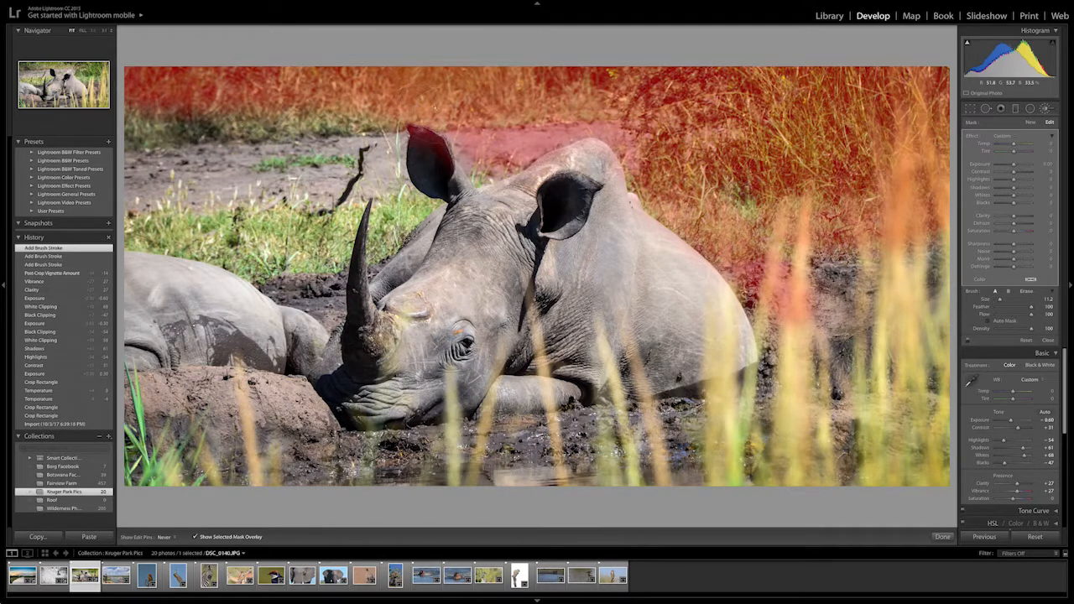
Step: Extend the brush mask over the mud bank, the grass beside the horn and the second rhino at the left
mouse_move(394, 124)
mouse_down()
mouse_move(379, 126)
mouse_move(382, 172)
mouse_move(365, 161)
mouse_move(346, 202)
mouse_up()
mouse_move(336, 211)
mouse_down()
mouse_move(318, 255)
mouse_move(163, 256)
mouse_move(136, 270)
mouse_move(285, 329)
mouse_move(252, 342)
mouse_move(151, 336)
mouse_move(134, 346)
mouse_move(155, 370)
mouse_move(249, 339)
mouse_move(298, 278)
mouse_move(187, 209)
mouse_move(151, 223)
mouse_move(302, 134)
mouse_move(335, 168)
mouse_move(353, 126)
mouse_up()
key(h)
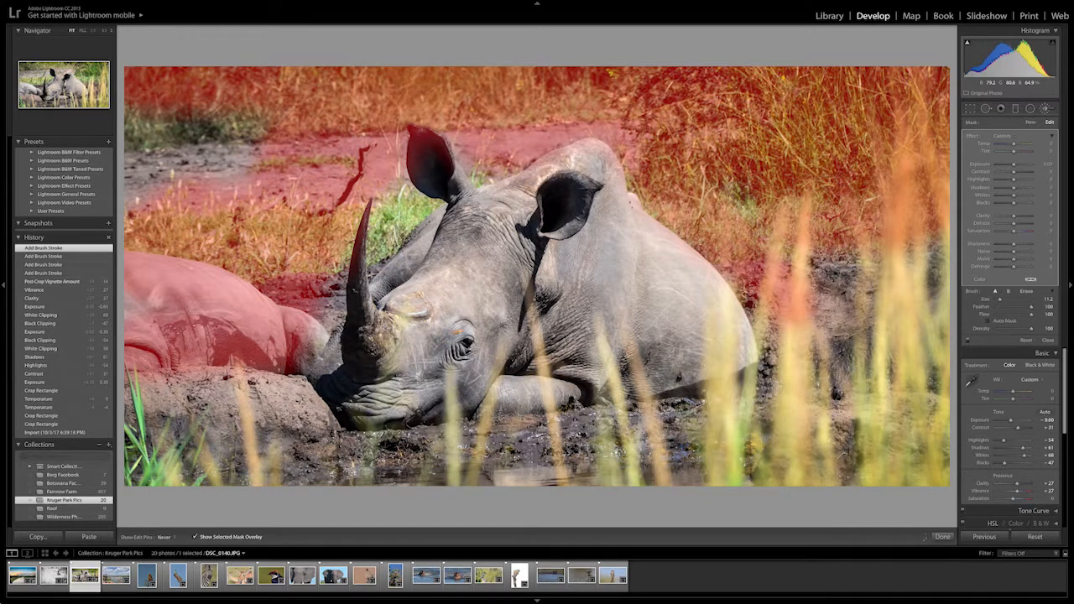
mouse_move(252, 143)
mouse_down()
mouse_move(230, 168)
mouse_move(259, 100)
mouse_move(224, 131)
mouse_move(183, 108)
mouse_move(136, 147)
mouse_move(133, 82)
mouse_up()
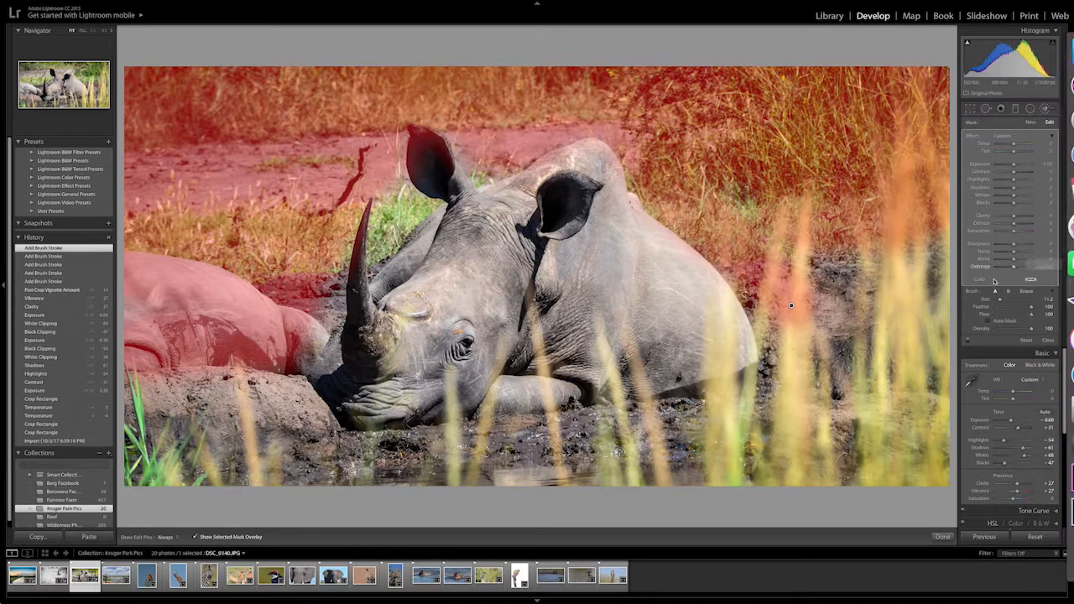
Step: Mask the grass gap between the rhino's ear and horn with a Size 4.7 brush, and hide the mask overlay
drag(997, 300, 998, 303)
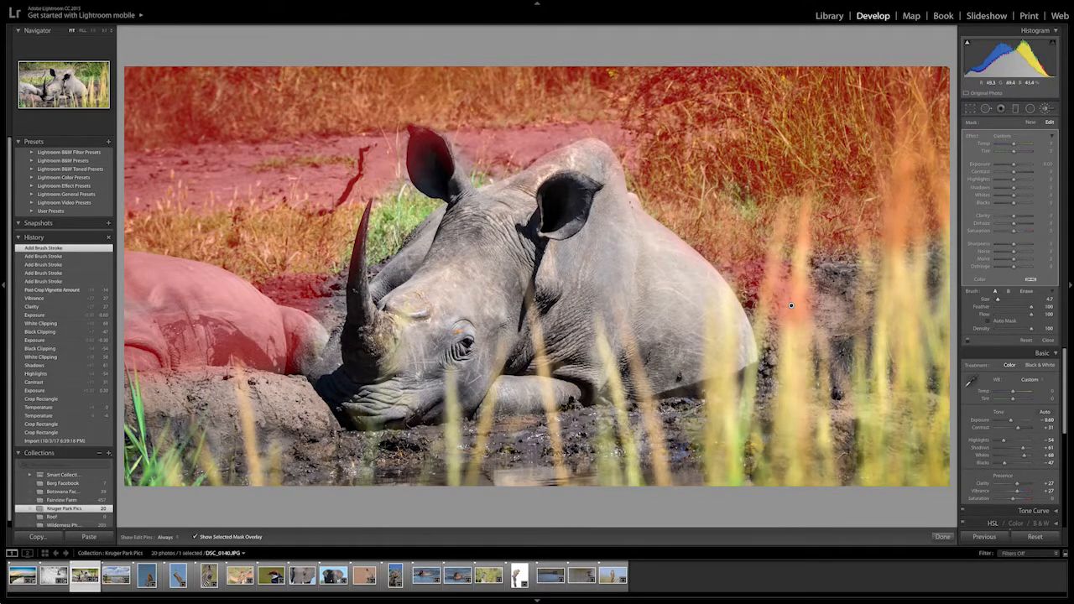
key(h)
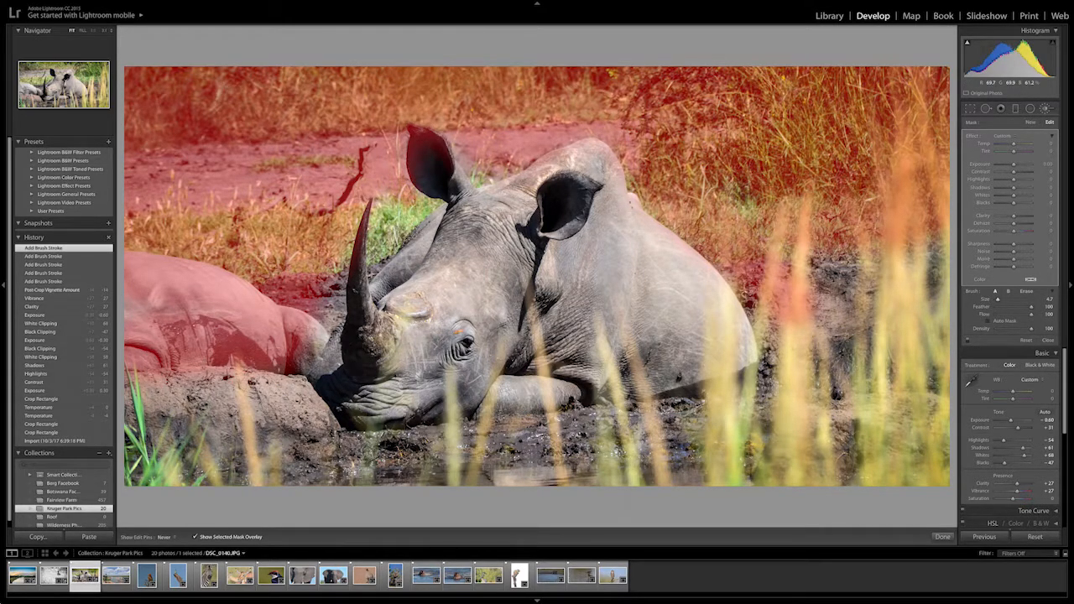
drag(427, 201, 371, 255)
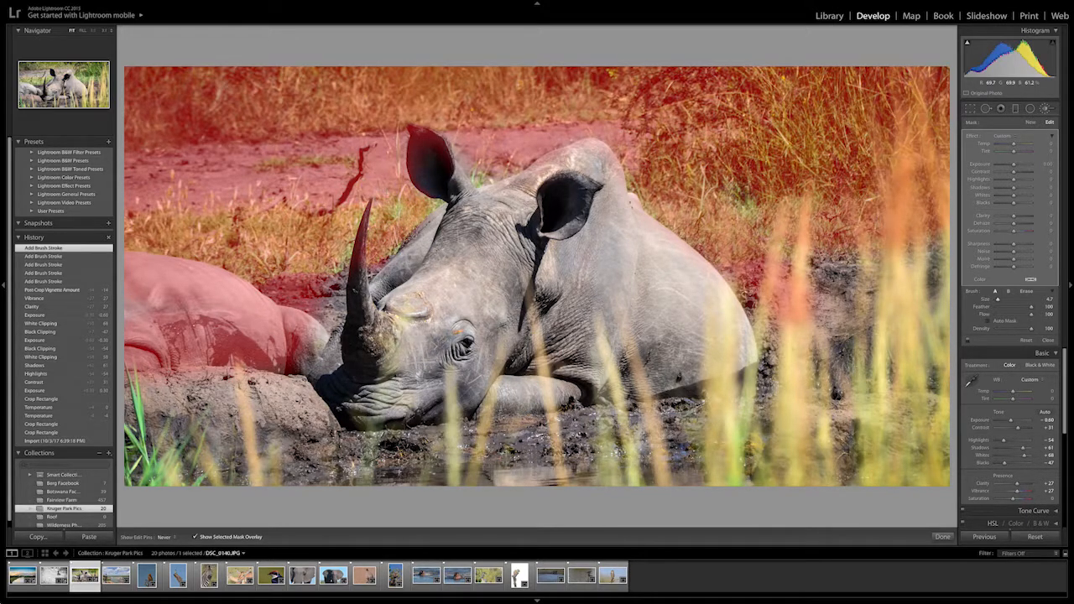
key(h)
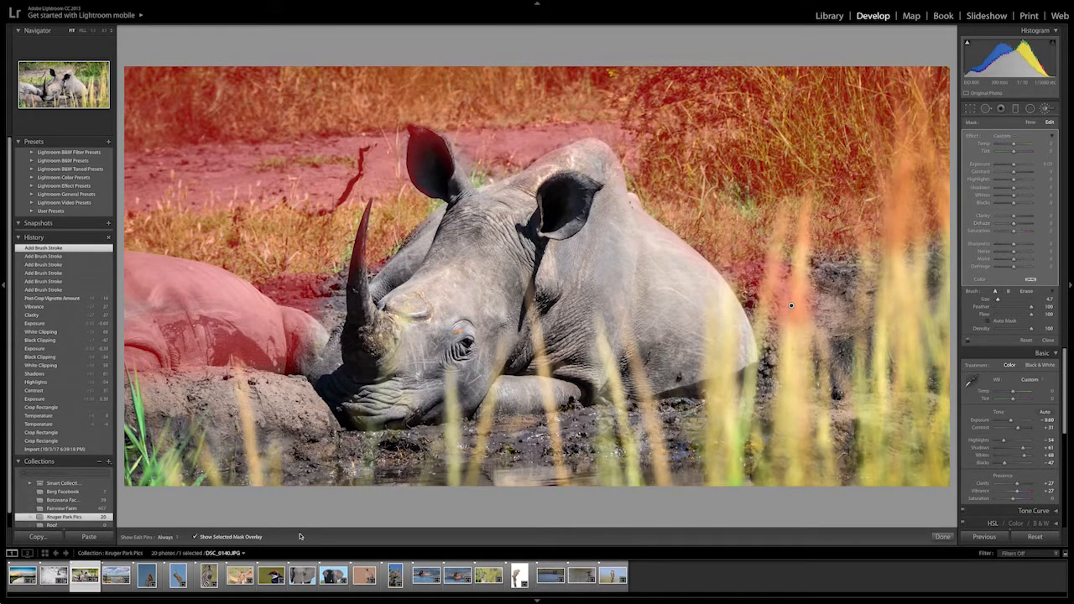
click(195, 537)
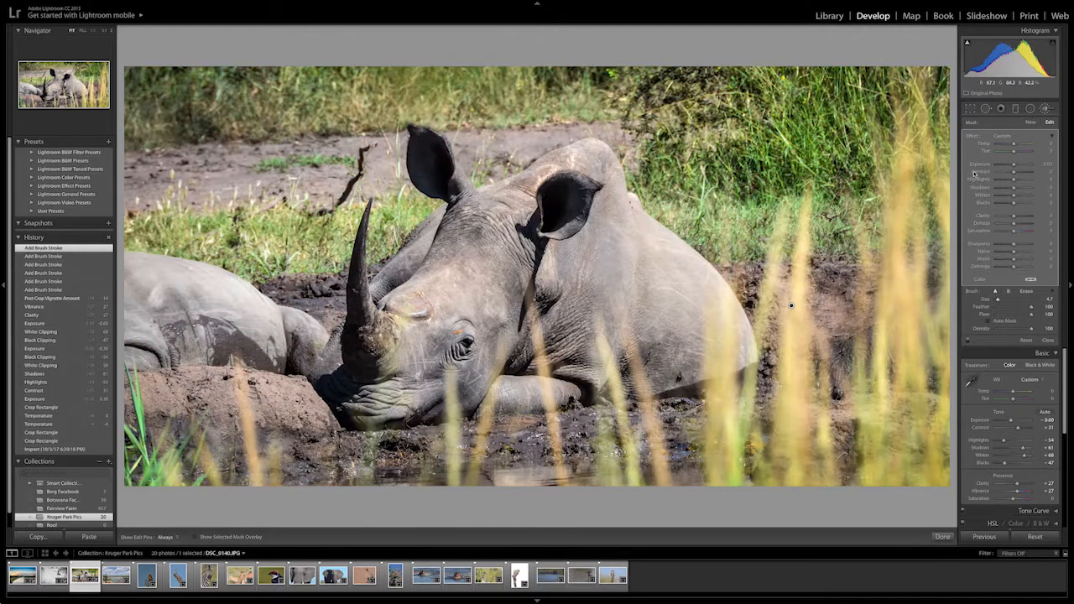
Step: Soften the masked background with Clarity -54 and Sharpness -70, and reset its Dehaze to 0
drag(1013, 218, 1008, 219)
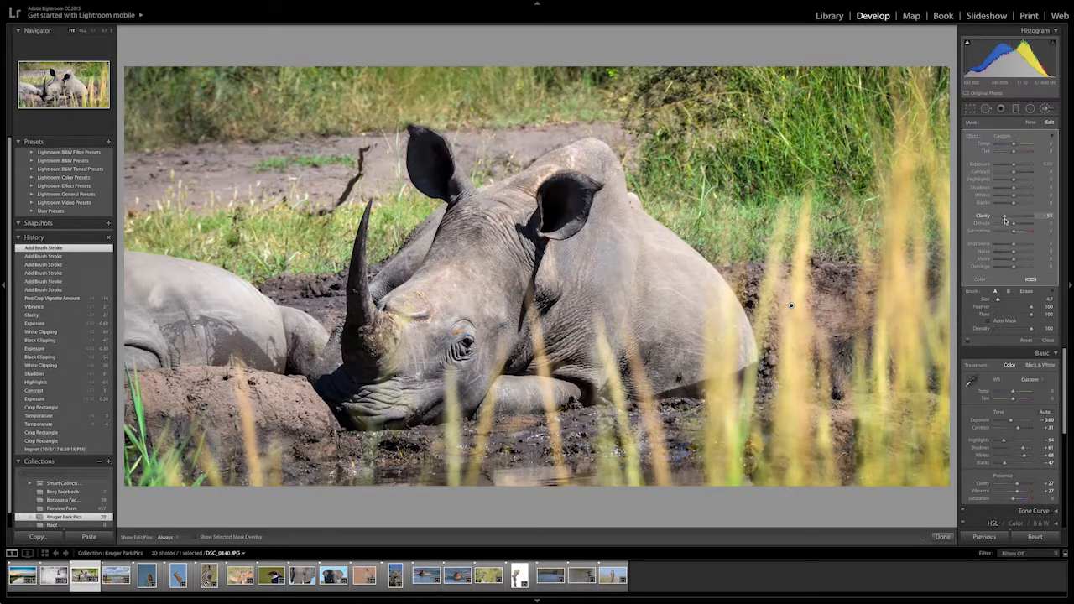
mouse_move(1005, 219)
mouse_down()
mouse_move(1014, 226)
mouse_move(1002, 248)
mouse_up()
double_click(1013, 225)
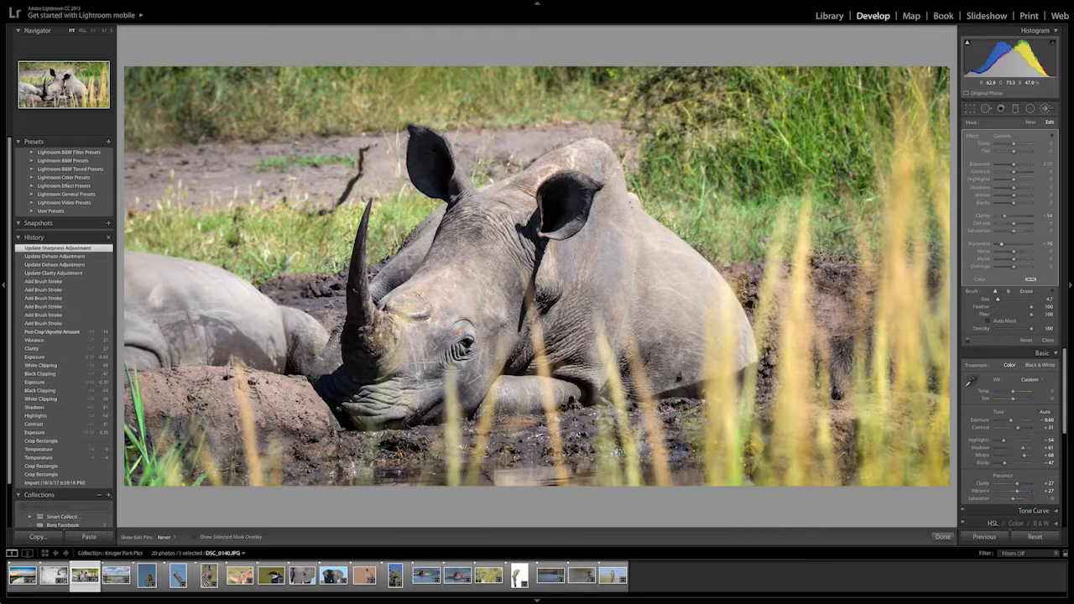
Step: Brush the softening effect onto missed spots around the rhino's back and the neighbouring grass
click(790, 306)
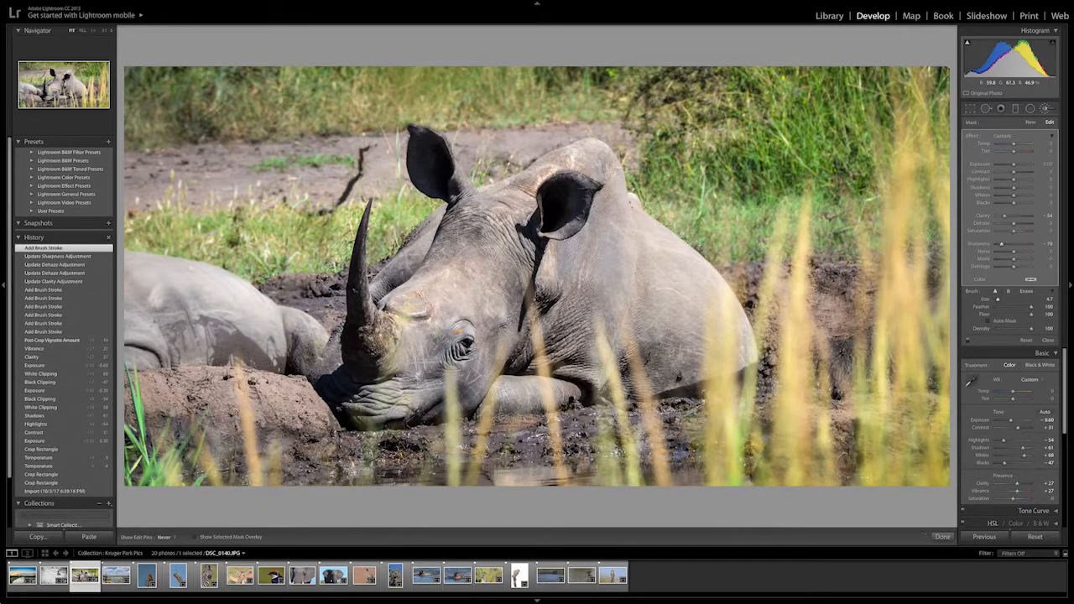
click(697, 251)
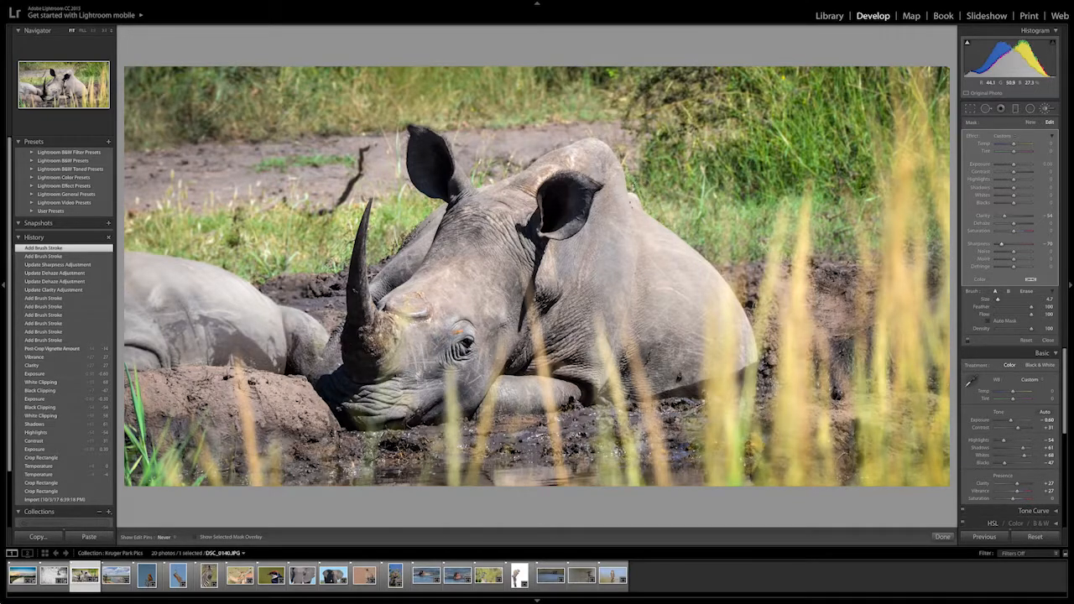
click(791, 305)
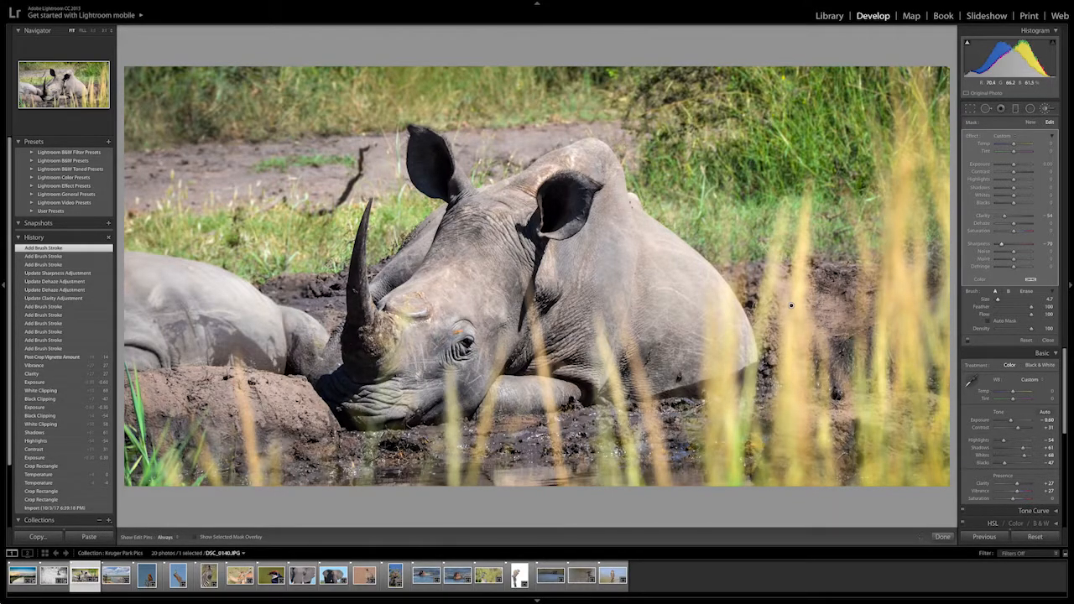
key(h)
click(791, 305)
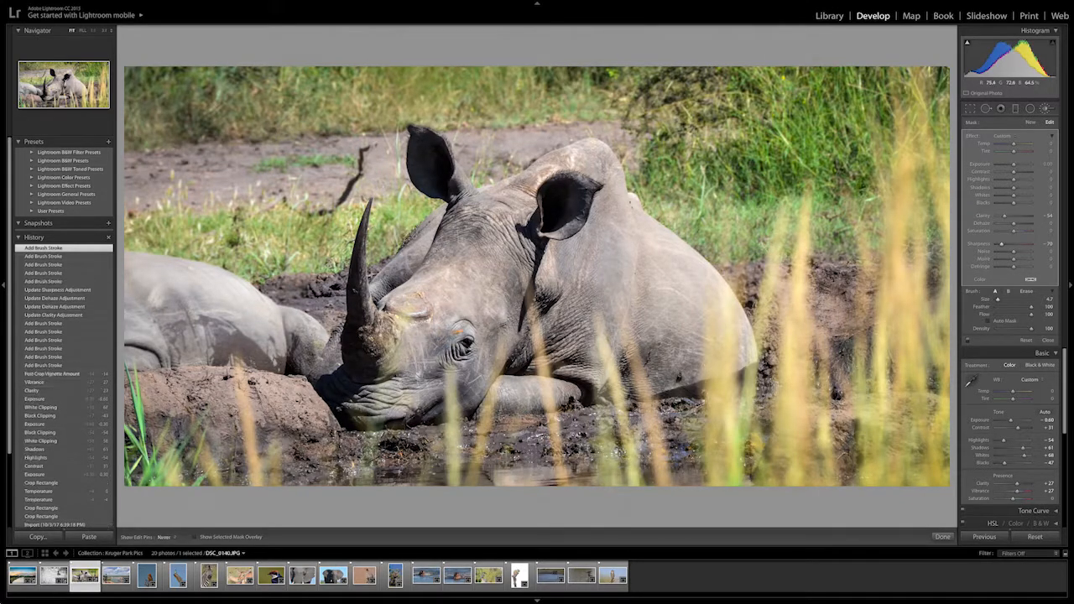
Step: Brush the softening effect over the foreground mud, the mound and the tall grass, and close the Adjustment Brush
mouse_move(824, 280)
mouse_down()
mouse_move(848, 294)
mouse_move(844, 340)
mouse_move(936, 274)
mouse_move(923, 448)
mouse_move(847, 468)
mouse_move(765, 377)
mouse_move(751, 455)
mouse_up()
mouse_move(129, 377)
mouse_down()
mouse_move(254, 383)
mouse_move(313, 446)
mouse_up()
mouse_move(317, 391)
mouse_down()
mouse_move(264, 423)
mouse_move(202, 411)
mouse_move(142, 444)
mouse_move(295, 466)
mouse_move(336, 465)
mouse_move(346, 453)
mouse_up()
mouse_move(349, 447)
mouse_down()
mouse_move(418, 449)
mouse_move(386, 470)
mouse_up()
mouse_move(477, 430)
mouse_down()
mouse_move(403, 473)
mouse_move(679, 471)
mouse_move(697, 404)
mouse_move(545, 419)
mouse_move(512, 449)
mouse_move(616, 433)
mouse_move(684, 449)
mouse_move(632, 401)
mouse_up()
mouse_move(842, 367)
mouse_down()
mouse_move(846, 354)
mouse_move(890, 374)
mouse_move(900, 406)
mouse_up()
key(h)
drag(299, 369, 293, 355)
click(279, 365)
click(1046, 108)
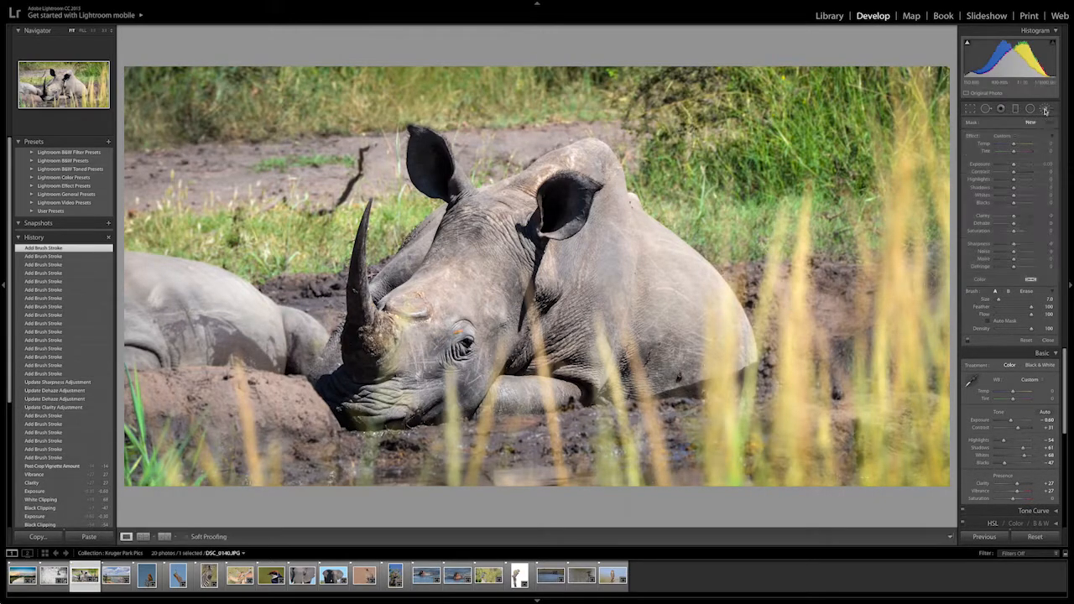
Step: Set the rhino photo's vignette Amount to -19 and compare the edited photo with the original
drag(1012, 382, 1010, 382)
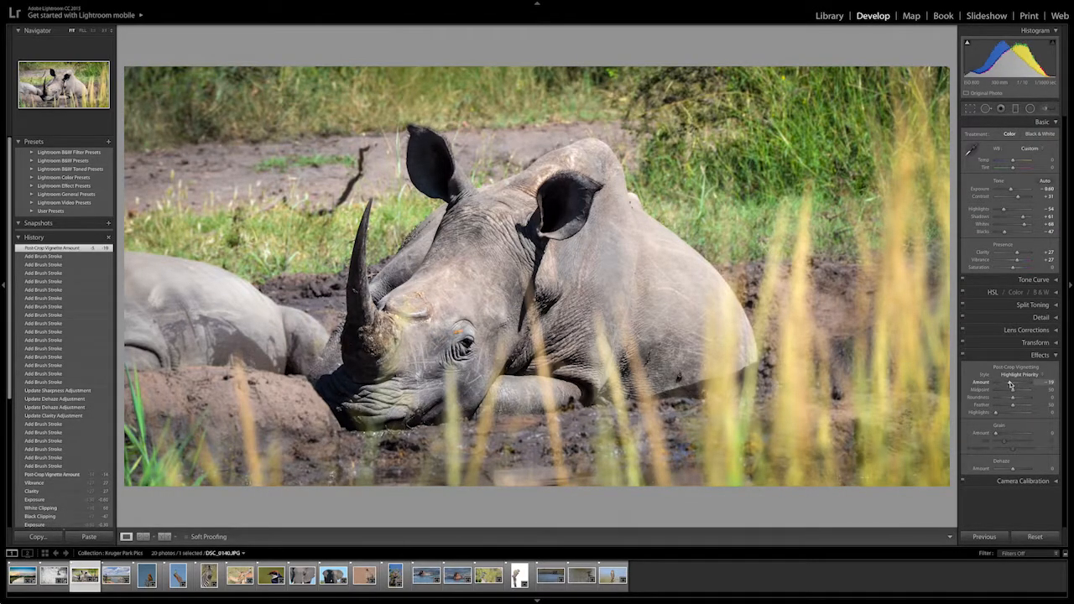
key(backslash)
key(backslash)
key(backslash)
key(backslash)
Step: Open the photo of the ranger by the river and set Contrast +16, Highlights -73, Shadows +48, Whites +40 and Blacks -22
key(Right)
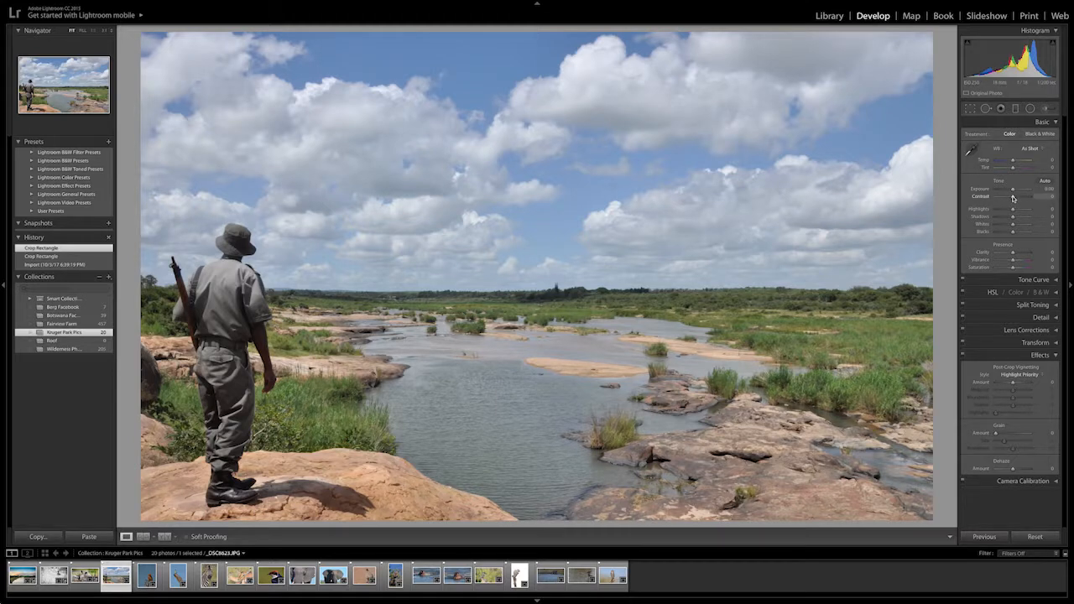
drag(1013, 198, 1021, 219)
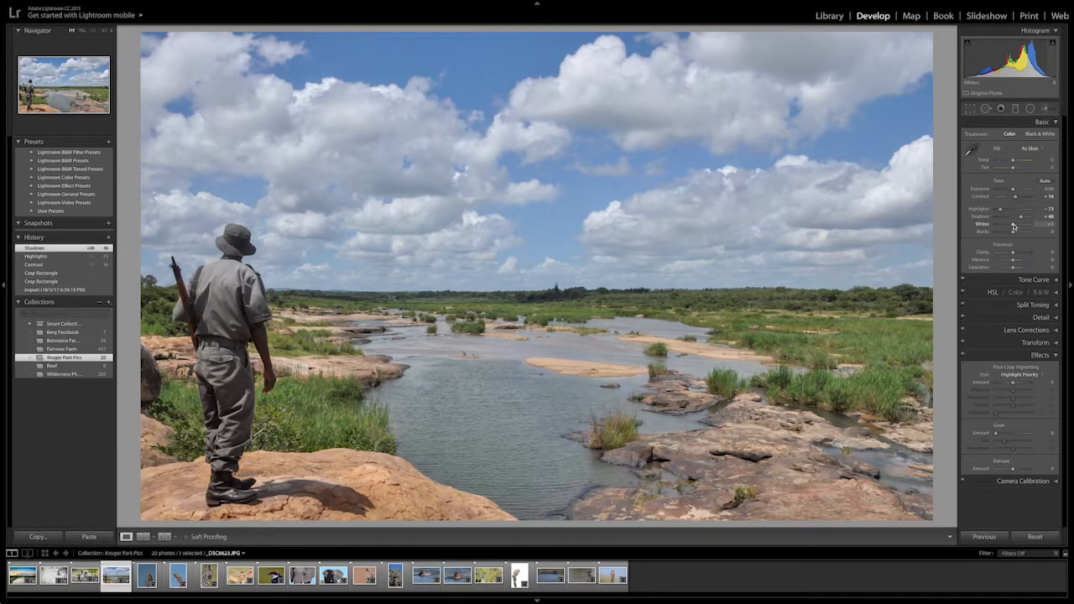
mouse_move(1013, 226)
mouse_down()
mouse_move(1024, 224)
mouse_move(1008, 236)
mouse_up()
key(alt)
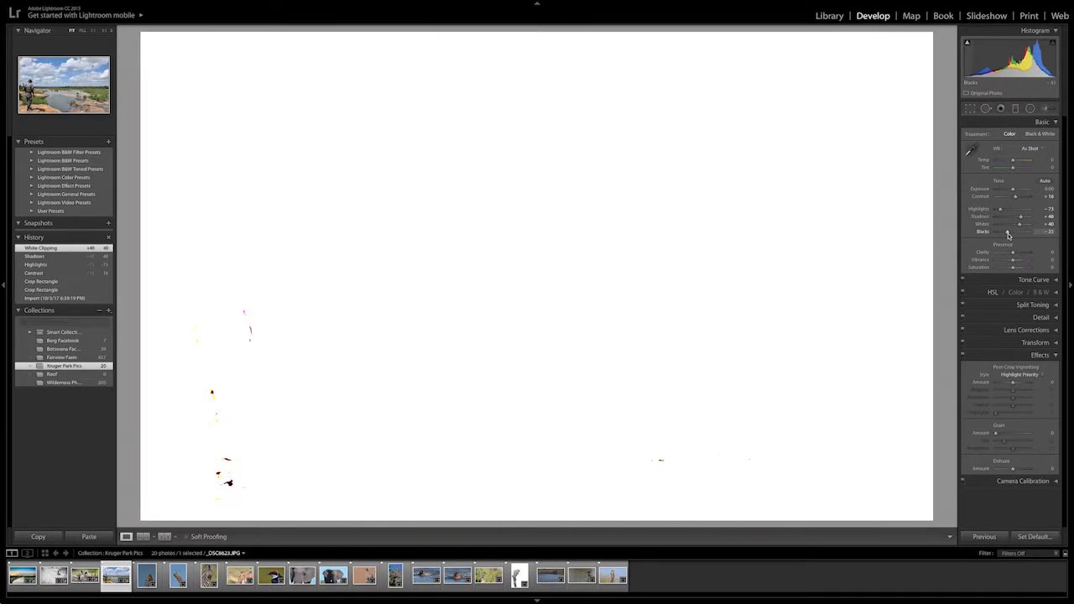
drag(1009, 234, 1010, 234)
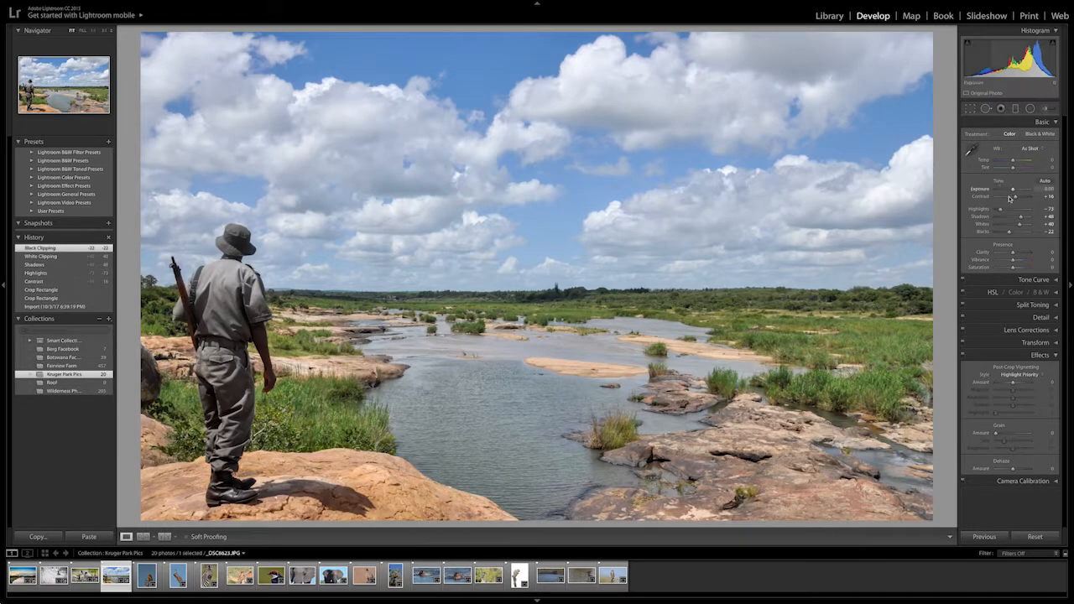
Step: Set the ranger photo's Clarity and Vibrance to +20 and add a horizontal graduated filter covering the sky down to the horizon
drag(1014, 254, 1016, 262)
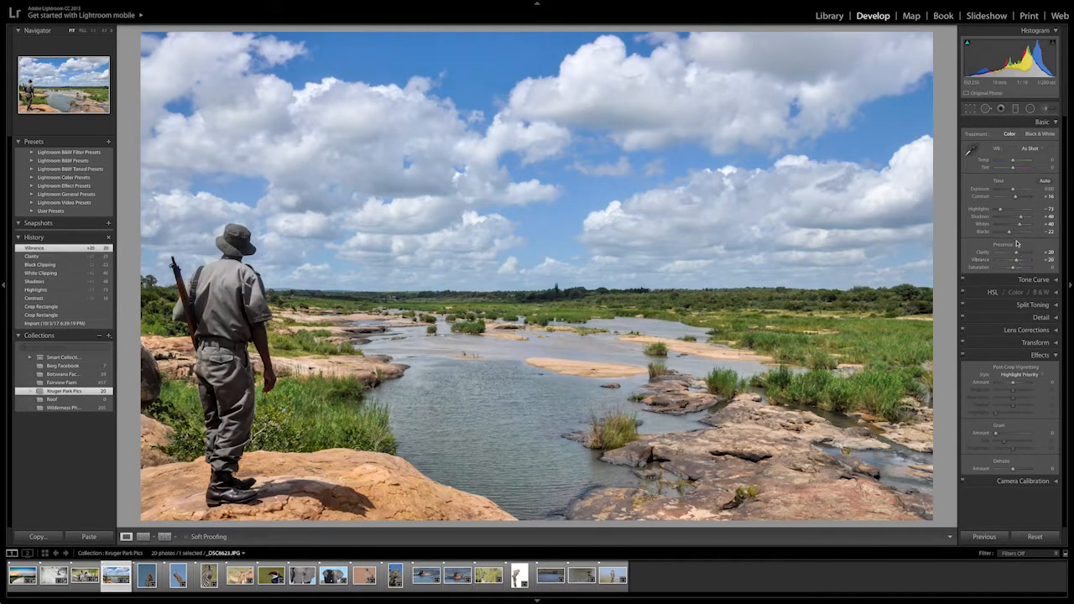
click(1015, 108)
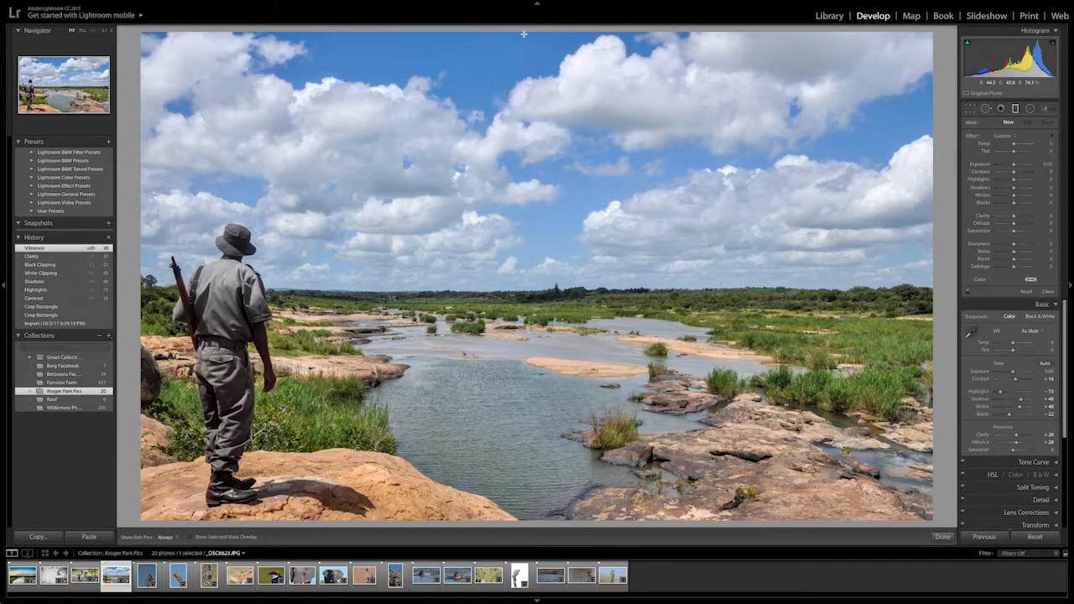
drag(527, 32, 525, 546)
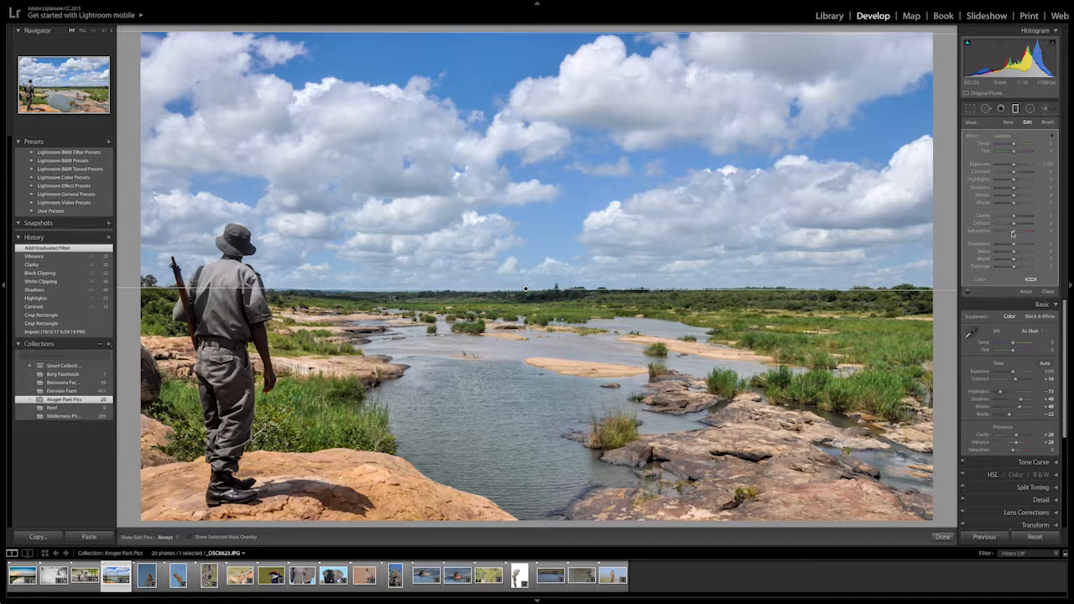
Step: Set the sky filter's Dehaze to 24, Contrast to 17 and Shadows to -72, raise its Clarity and lower its Blacks slightly
drag(1013, 225, 1017, 226)
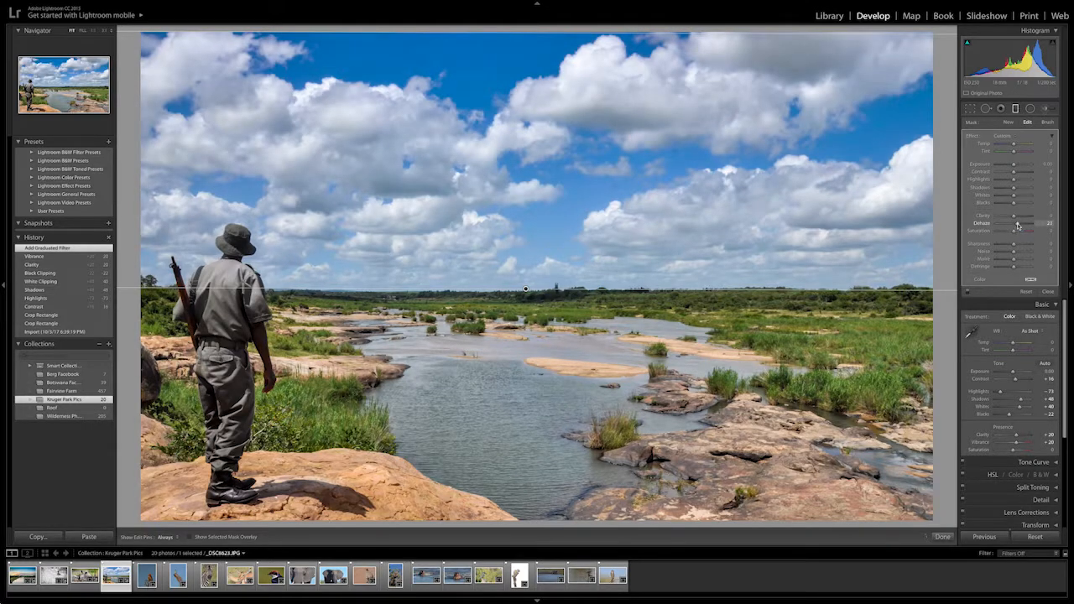
drag(1018, 225, 1019, 225)
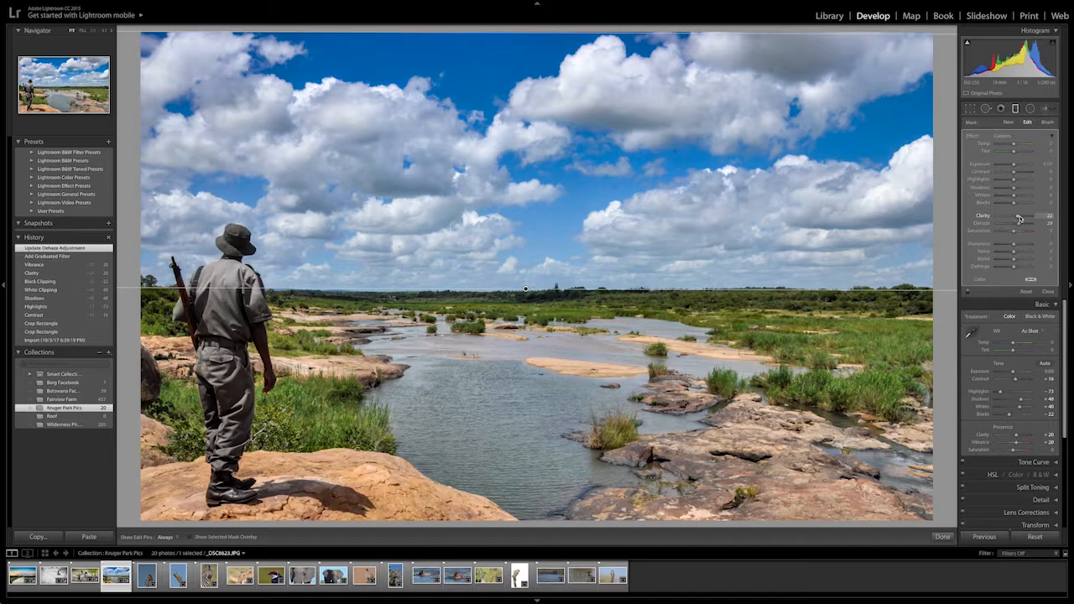
drag(1018, 217, 1017, 217)
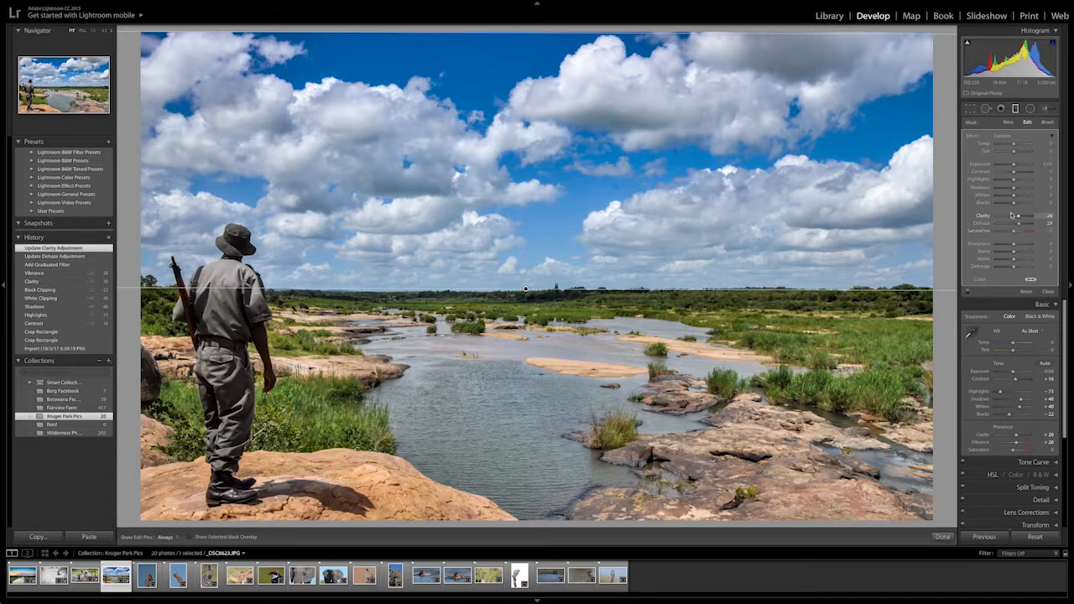
click(1017, 172)
drag(1006, 191, 1001, 190)
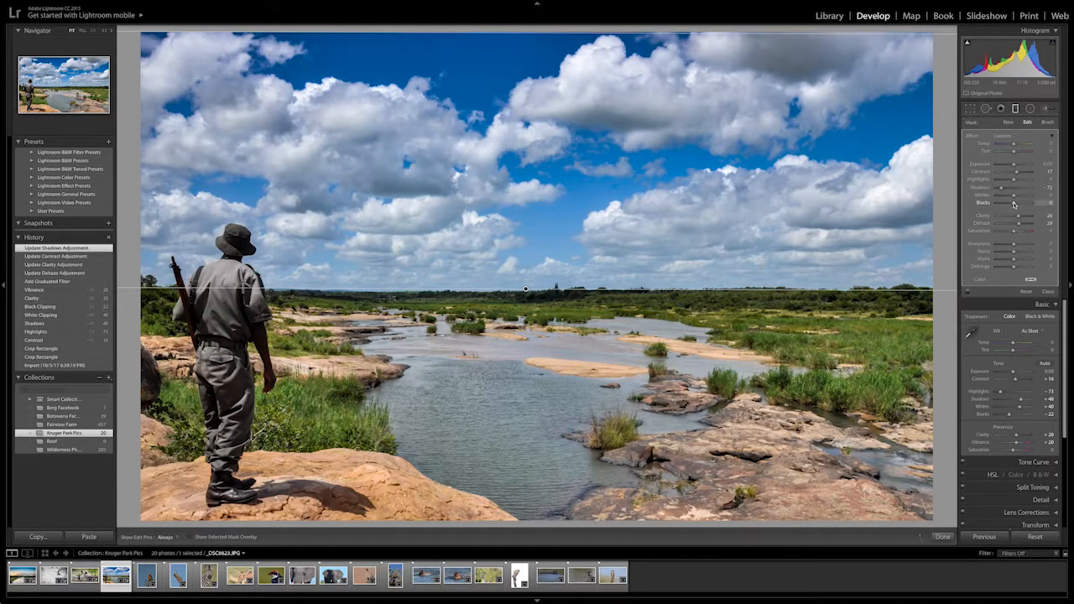
drag(1012, 203, 1010, 204)
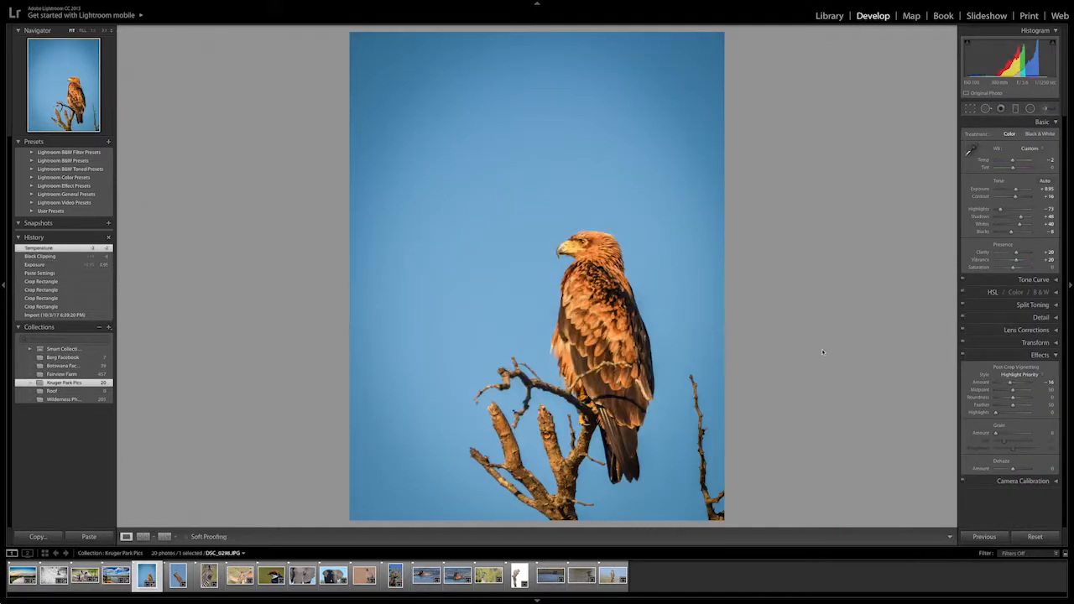
Step: Crop the eagle photo tighter around the bird and its perch, placing the bird towards the right of the frame, and apply the crop
click(971, 111)
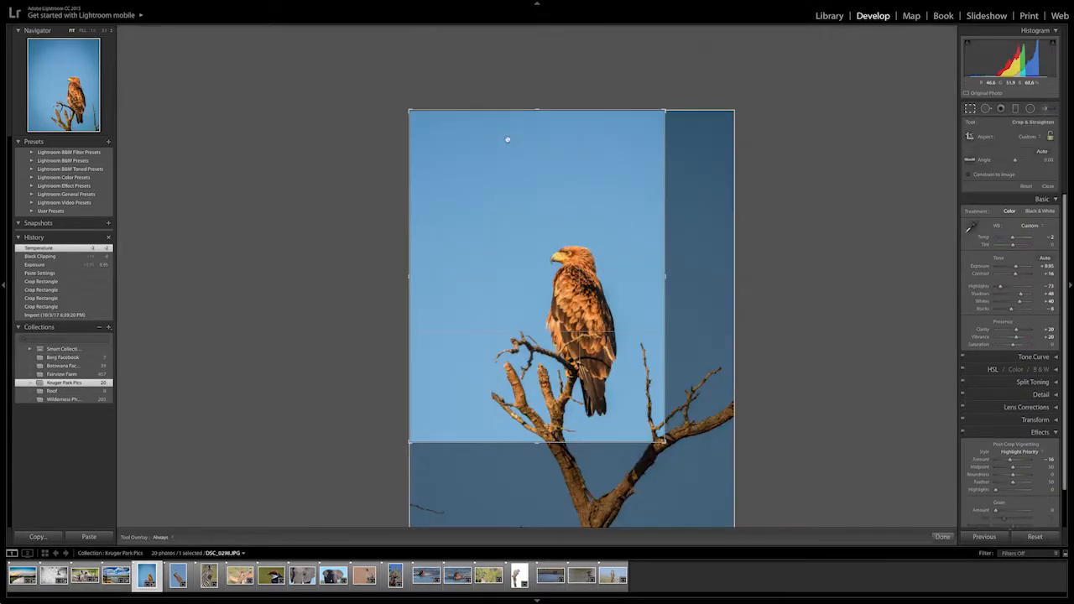
drag(412, 114, 449, 147)
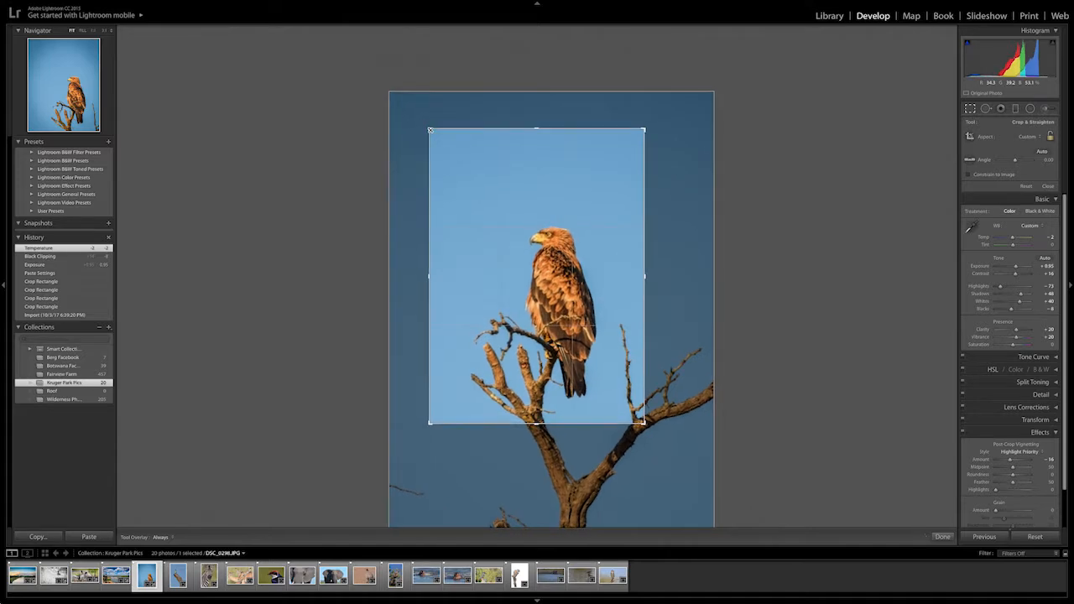
drag(643, 277, 634, 277)
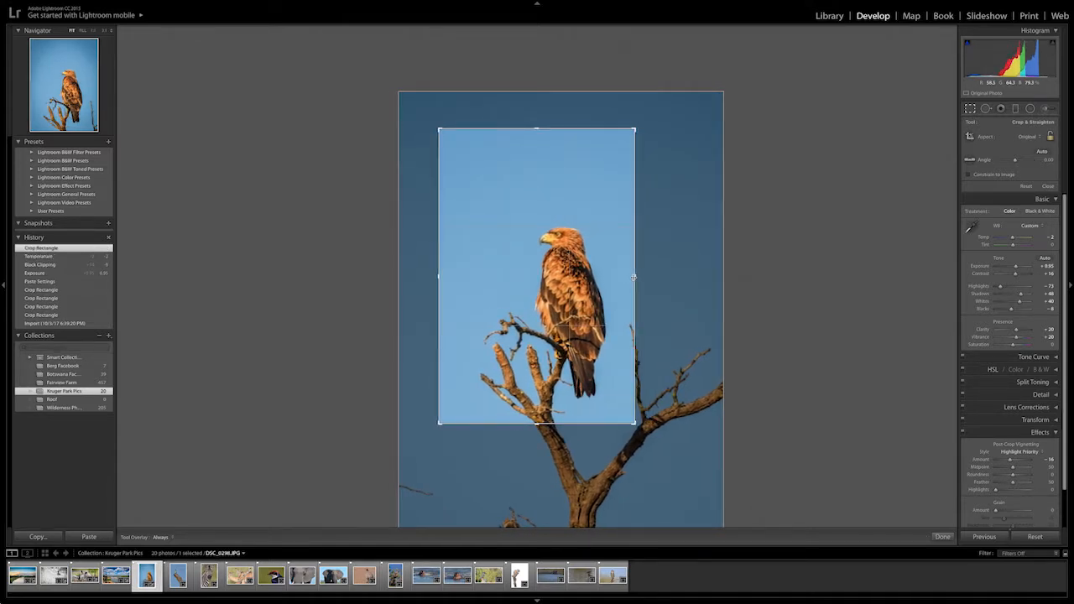
drag(634, 277, 630, 277)
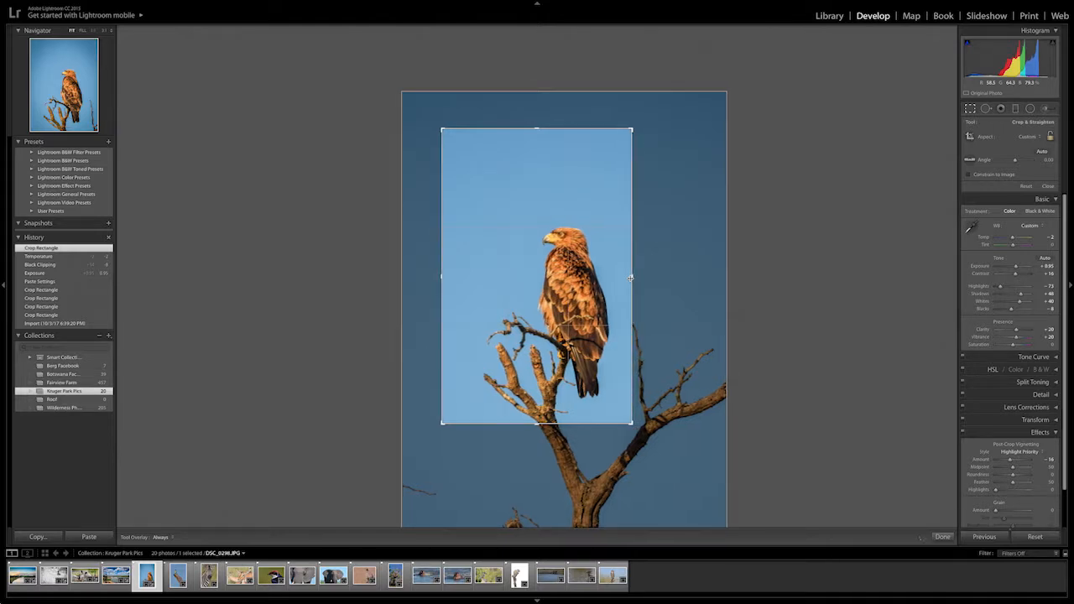
drag(529, 130, 548, 180)
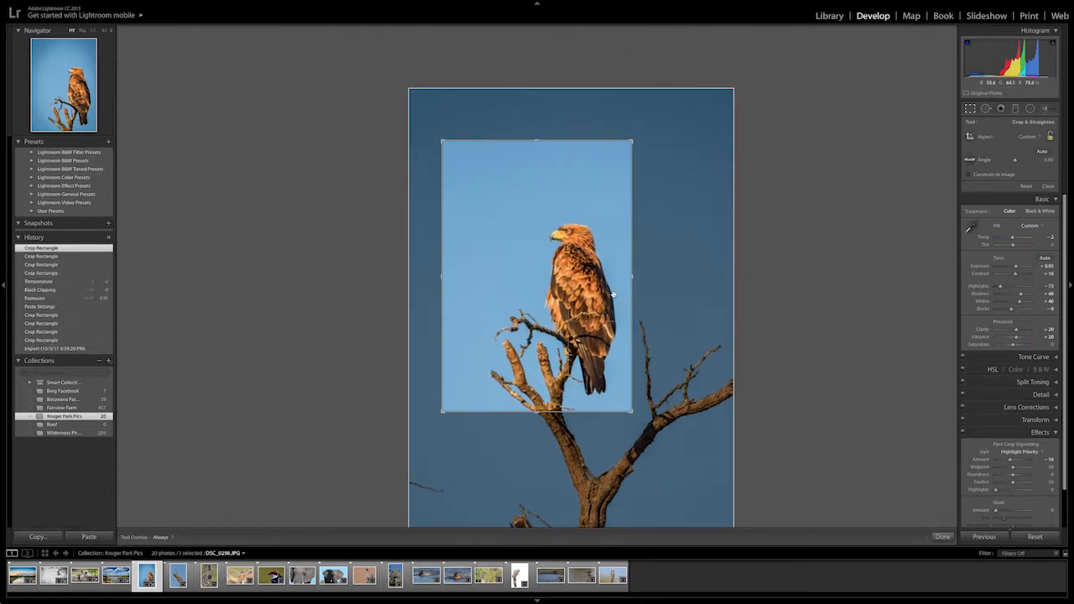
click(942, 537)
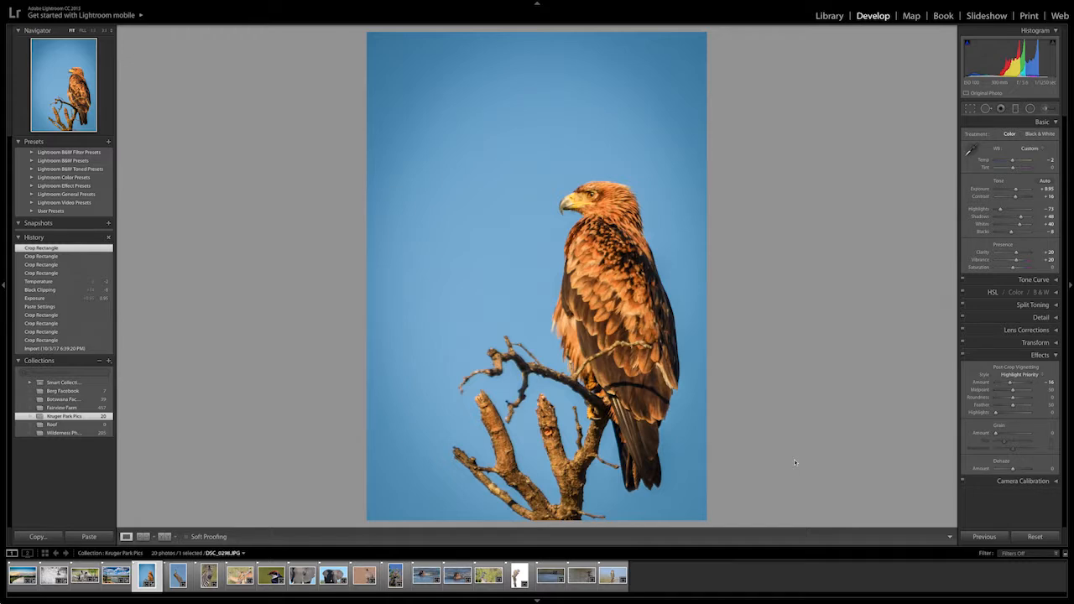
Step: Copy the eagle photo's develop settings and paste them onto the photo of the turquoise bird on the dead trunk
key(Right)
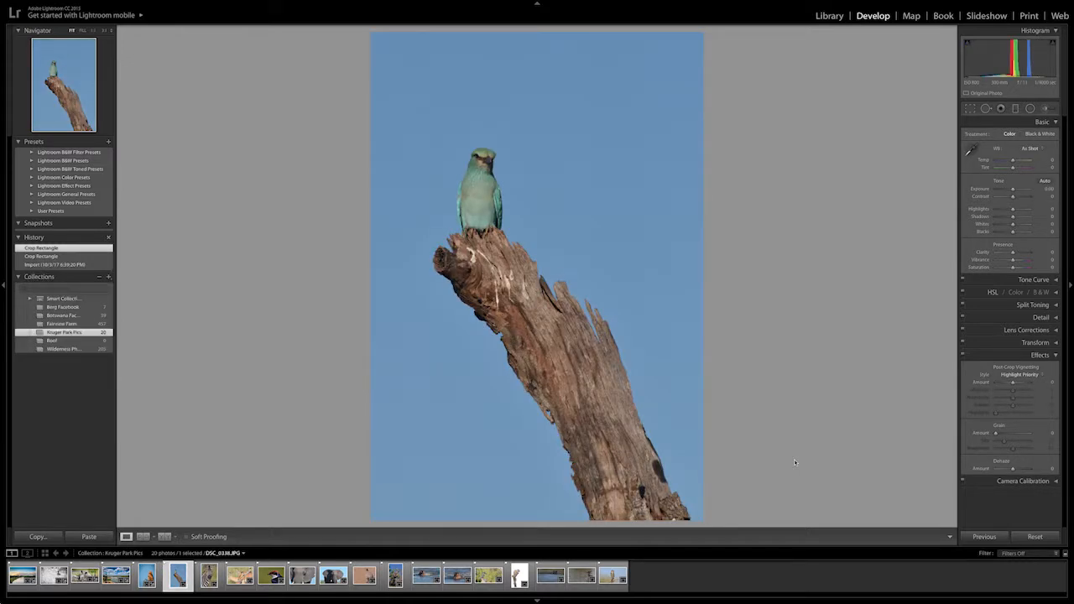
key(Left)
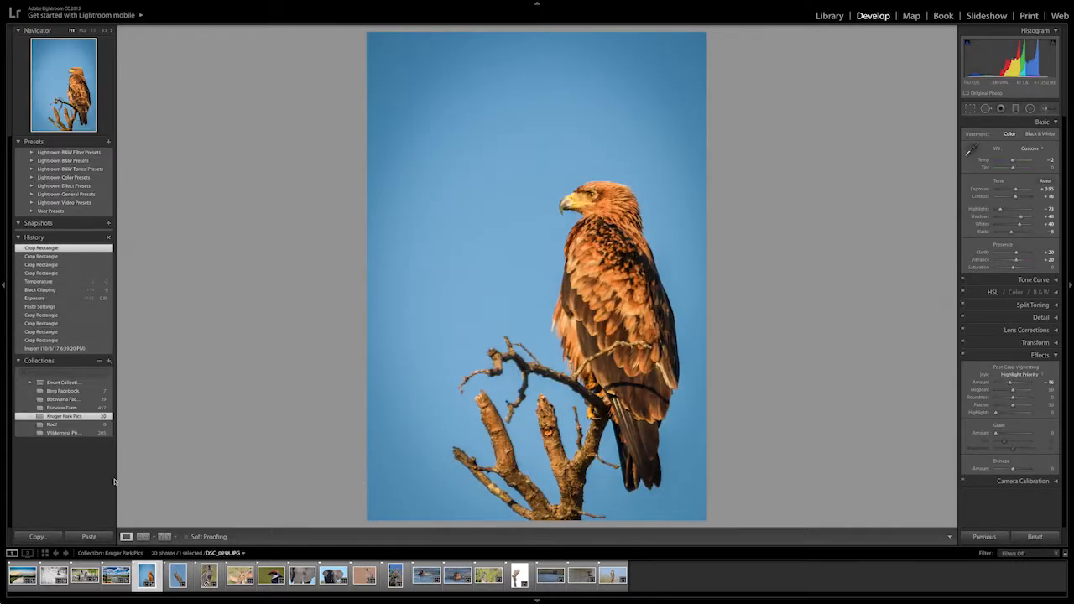
click(37, 537)
click(682, 197)
key(Right)
click(91, 537)
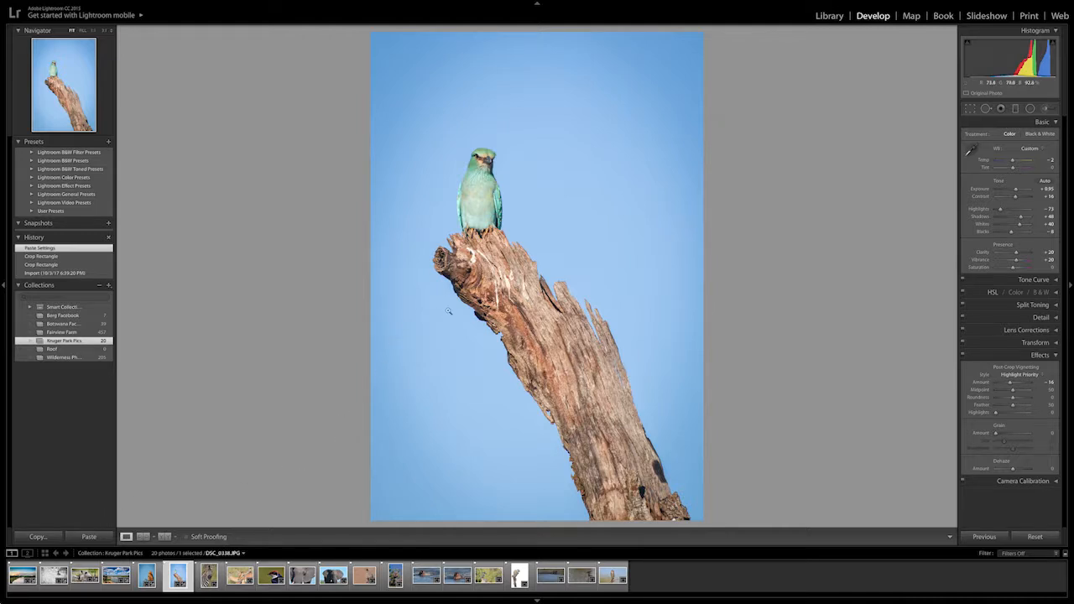
click(96, 540)
Step: Set the turquoise bird photo's Exposure to +0.25, Contrast +33, Highlights -100, Whites +60, Blacks -41 and Vibrance +13
drag(1018, 190, 1015, 194)
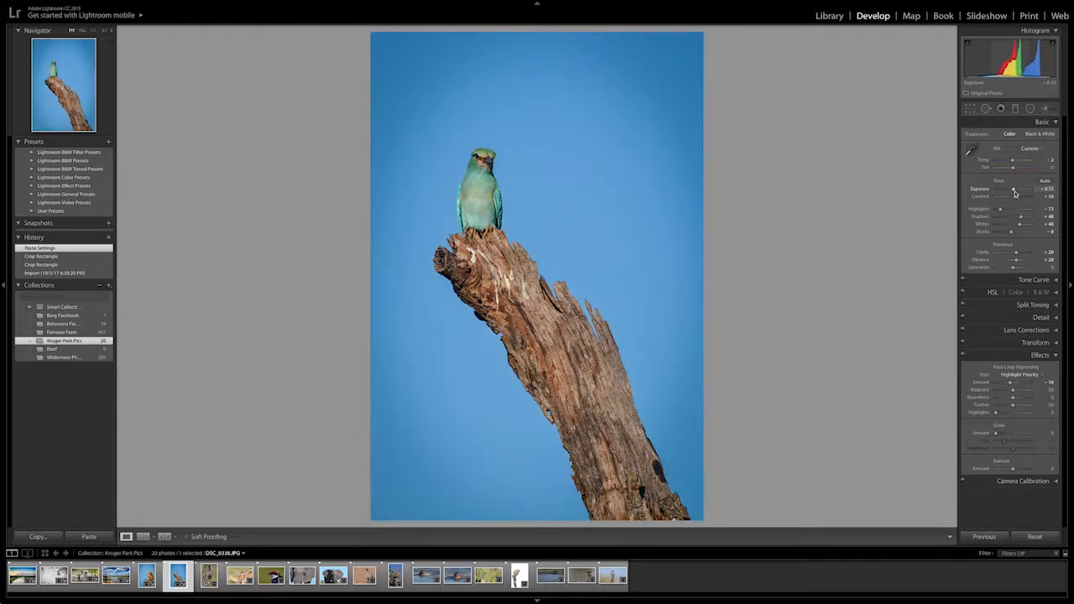
drag(1014, 191, 1020, 198)
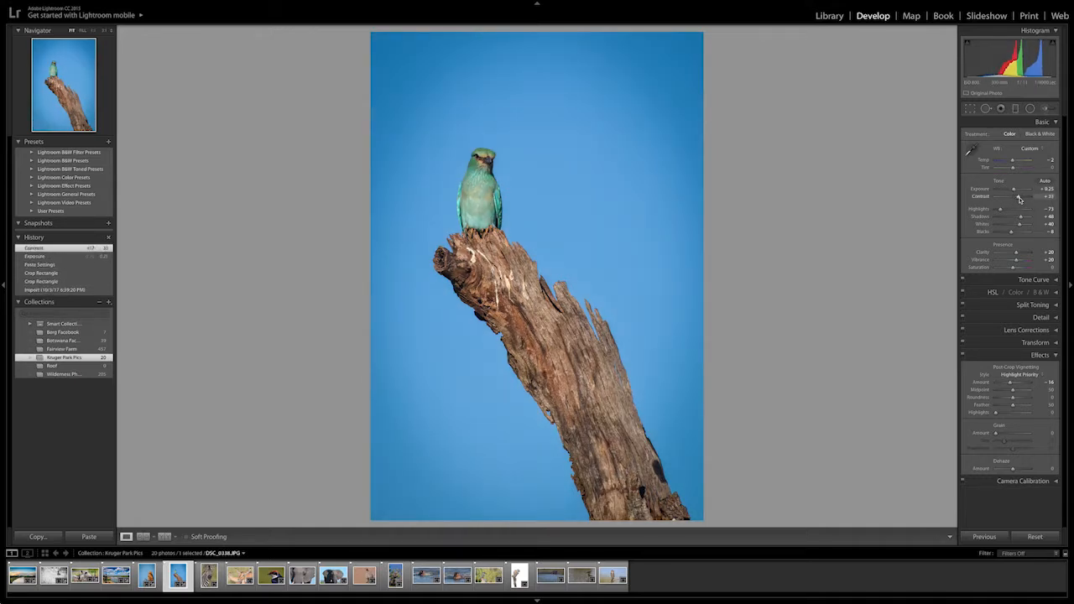
drag(998, 210, 996, 211)
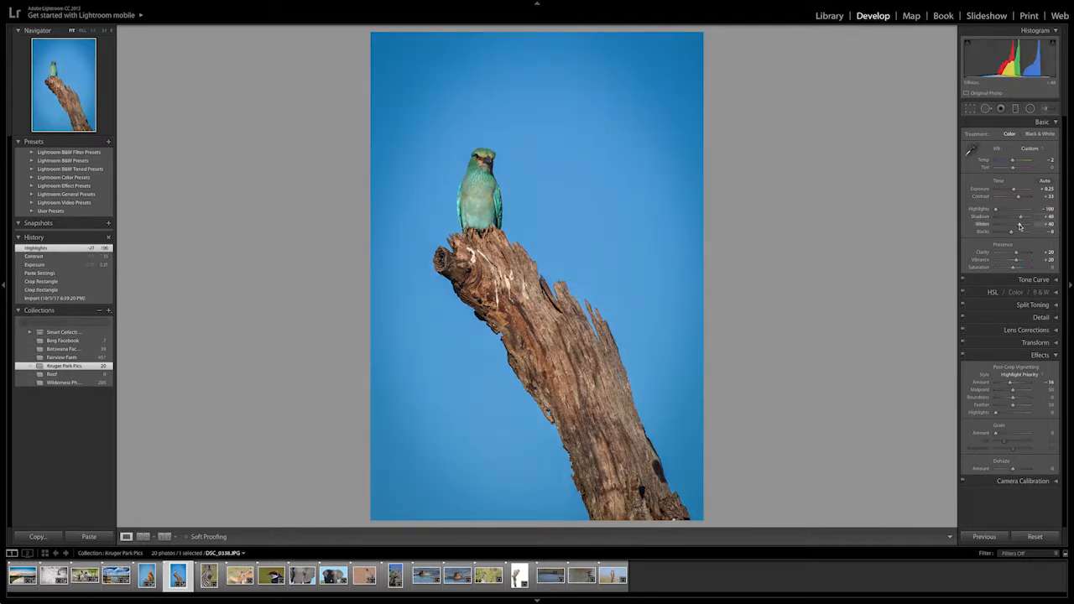
drag(1020, 227, 1023, 227)
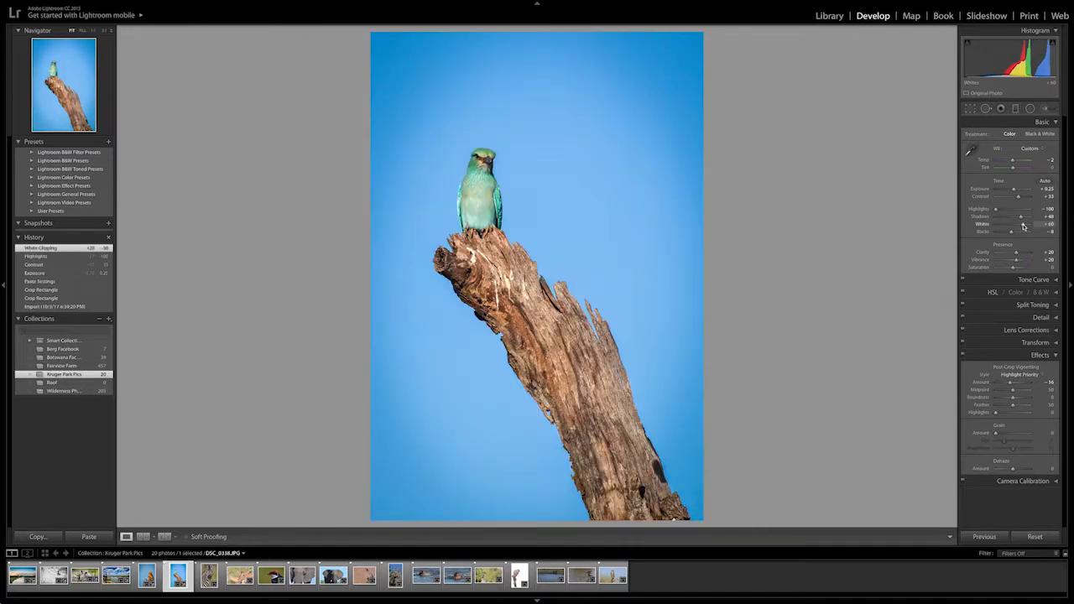
drag(1012, 234, 1006, 234)
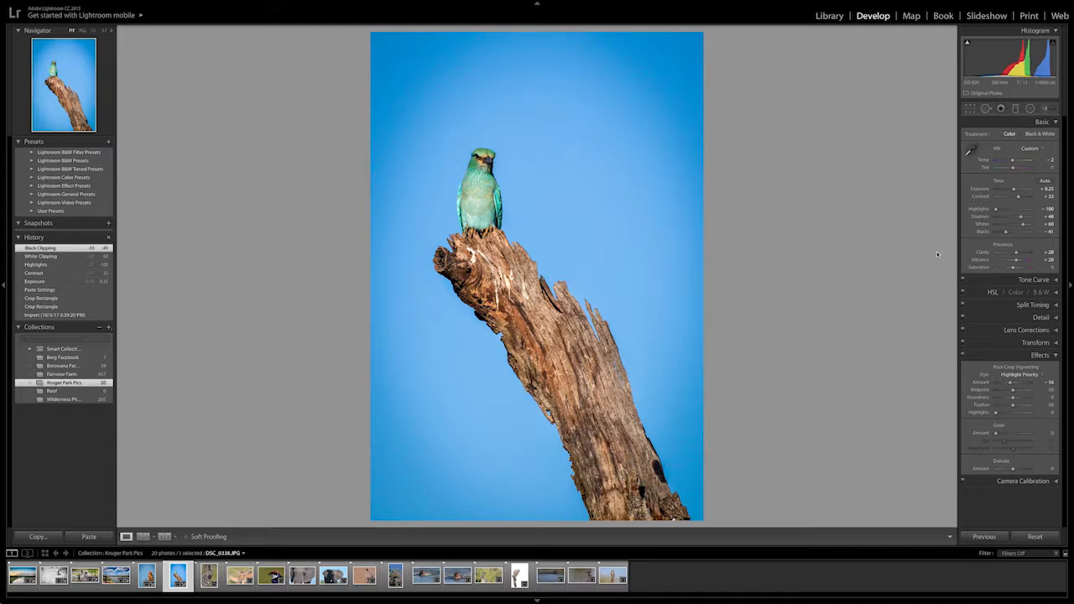
drag(1014, 259, 1016, 262)
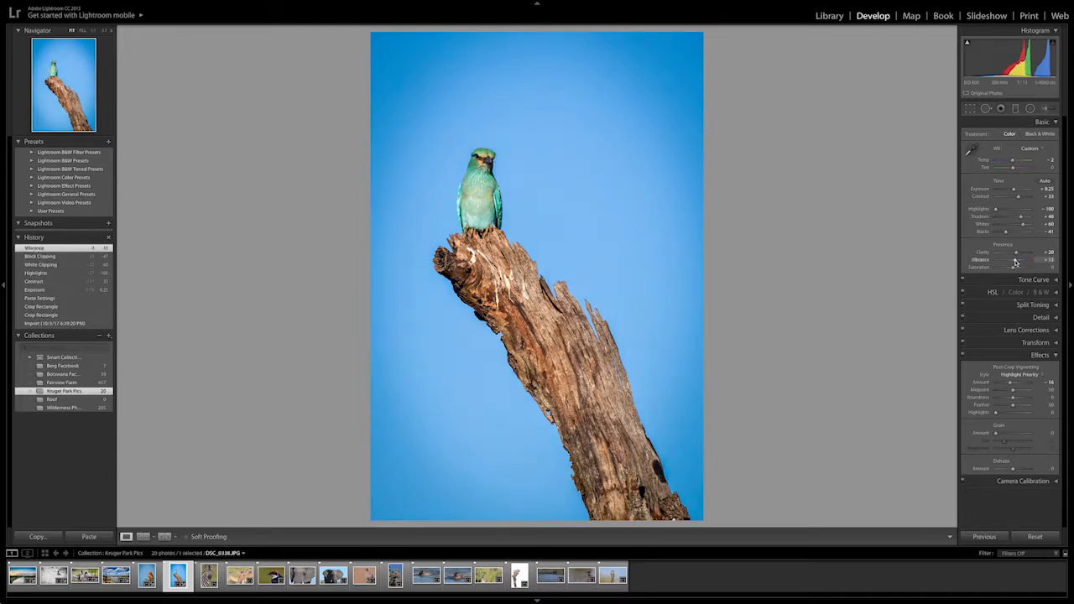
Step: Crop the turquoise bird photo tighter around the bird and the upper part of the trunk, and apply the crop
click(970, 108)
drag(669, 468, 649, 425)
drag(425, 126, 433, 128)
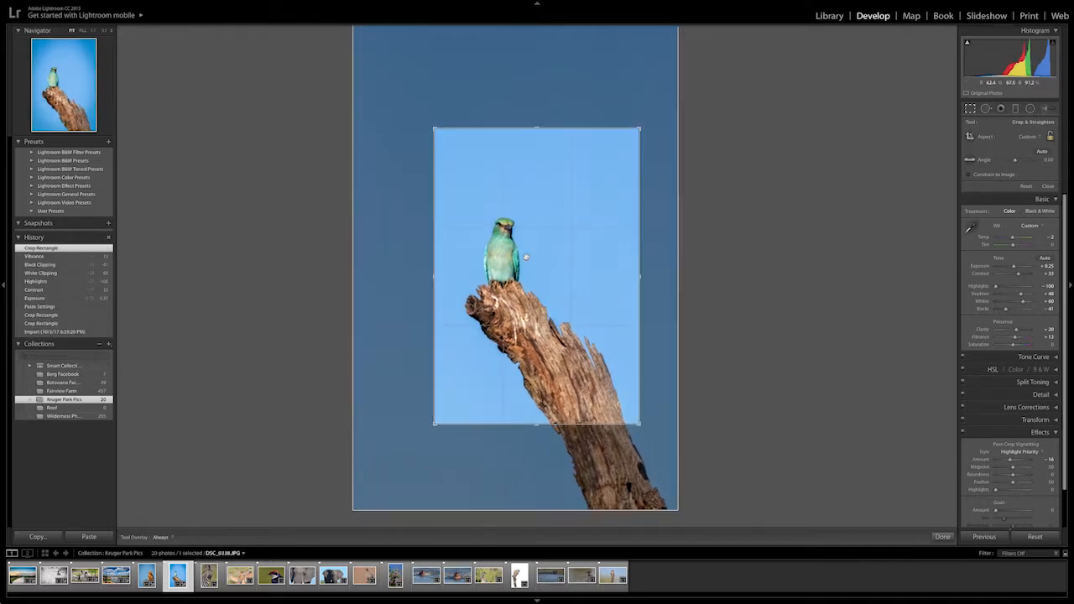
click(942, 536)
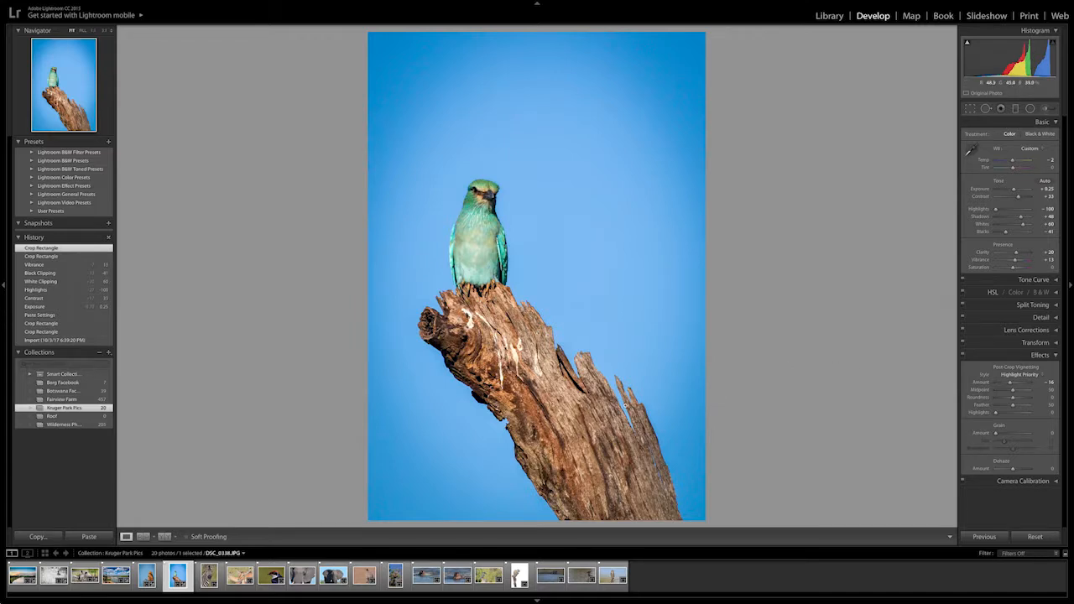
Step: Open the zebra photo, paste the copied develop settings onto it and set Exposure to +0.55
key(Right)
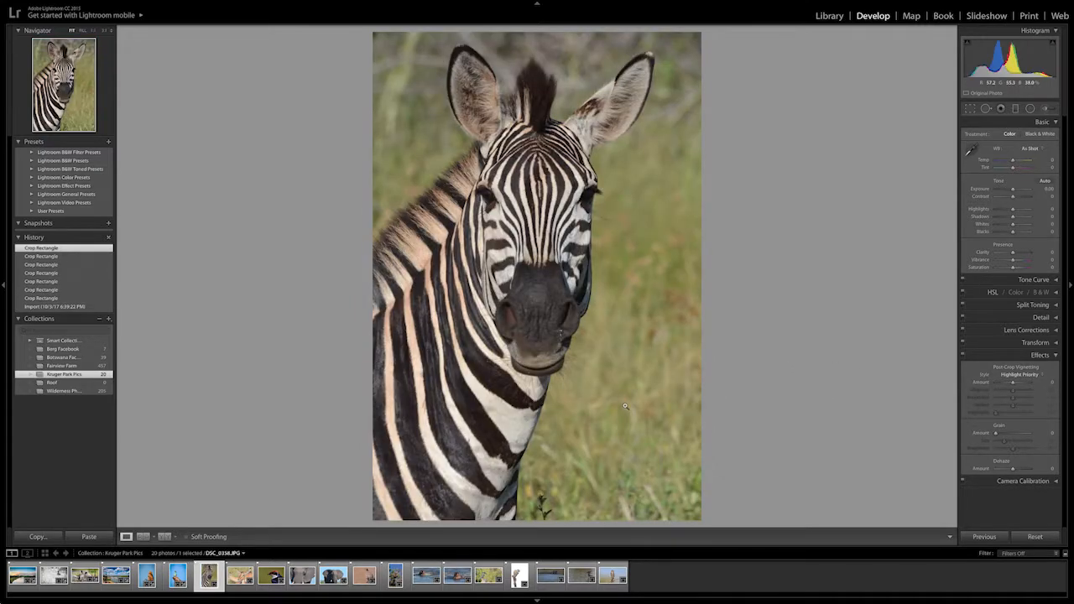
click(89, 536)
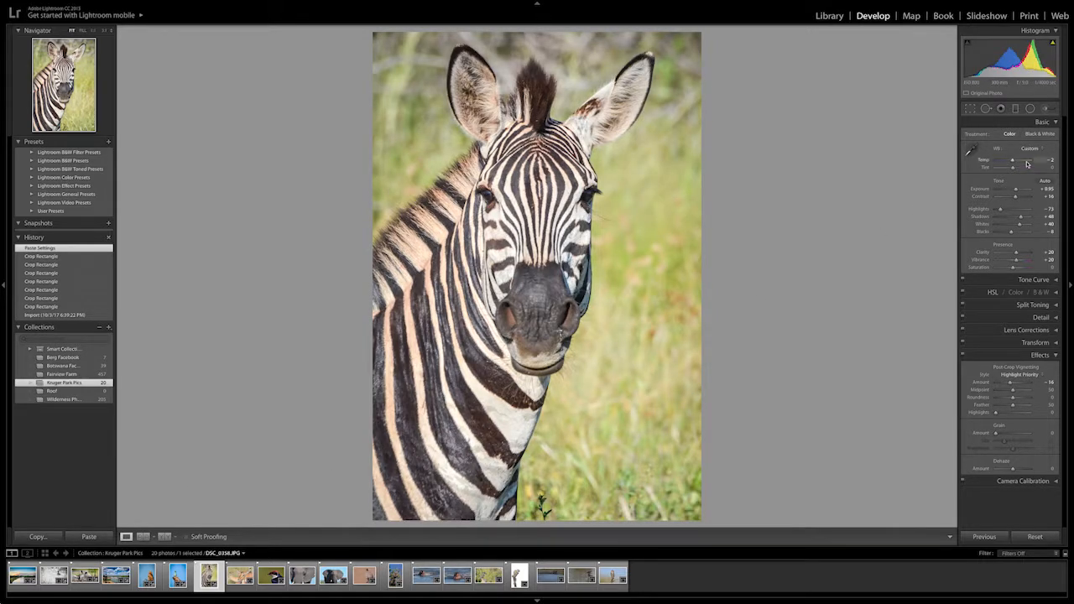
drag(1016, 190, 1014, 191)
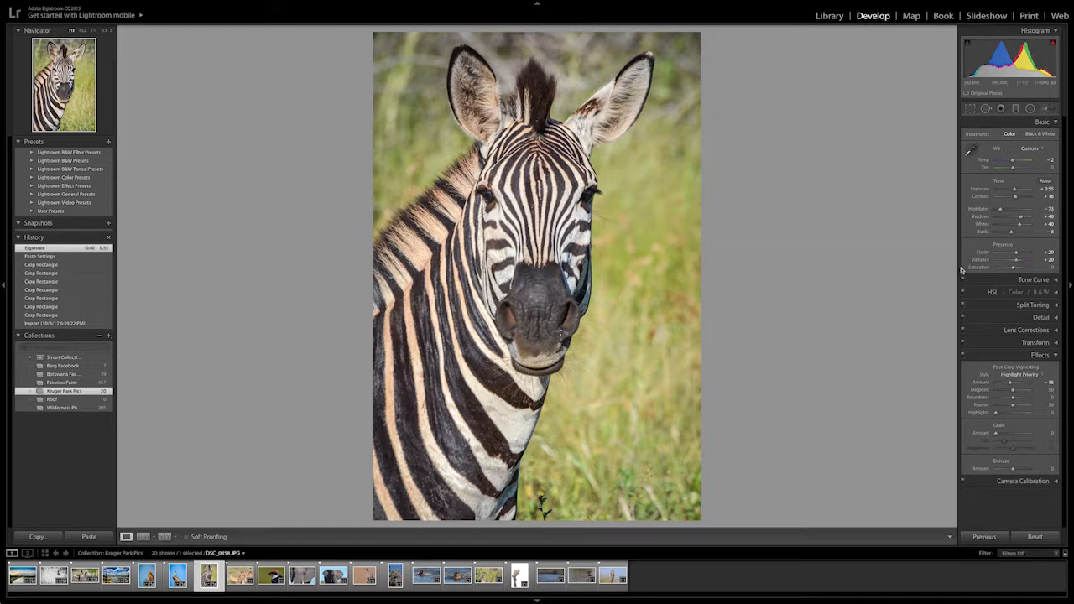
Step: Convert the zebra photo to black and white and set Exposure +0.75, Contrast +30, Whites +45 and Blacks -30
click(1040, 134)
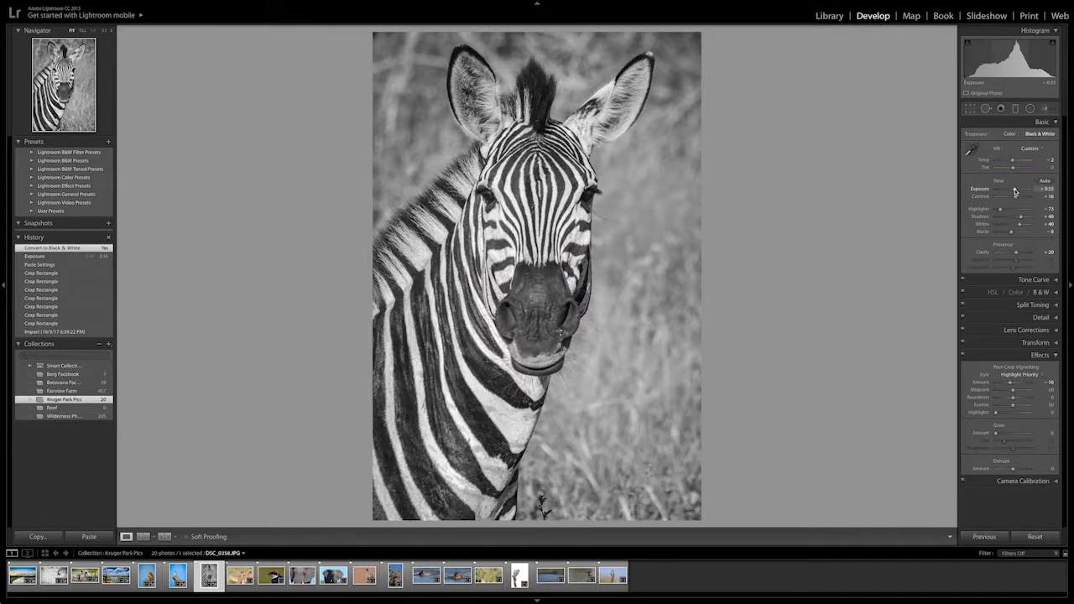
drag(1014, 191, 1016, 192)
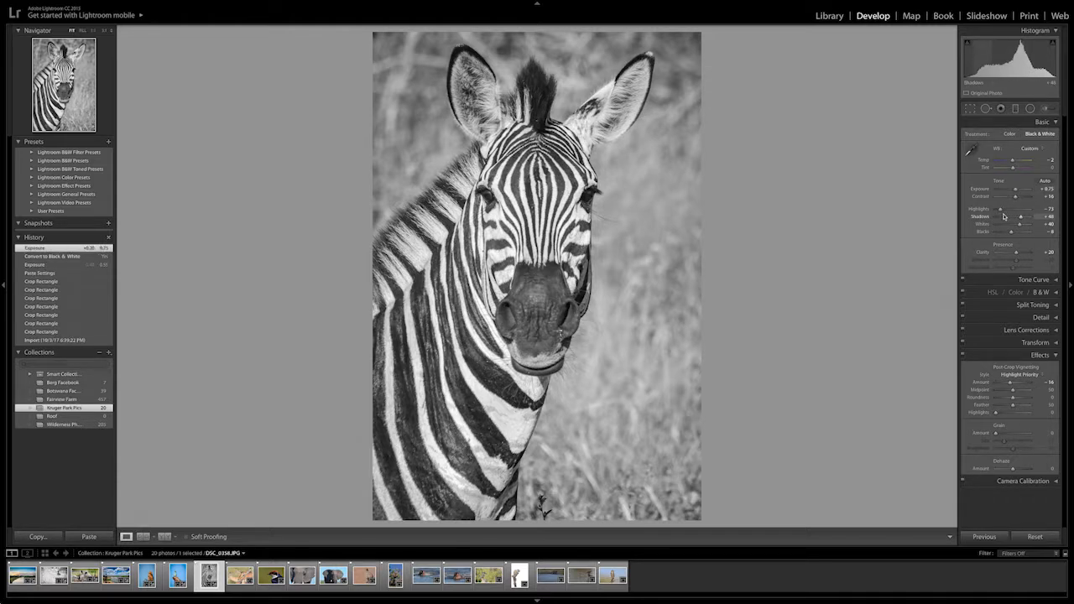
drag(1018, 198, 1019, 199)
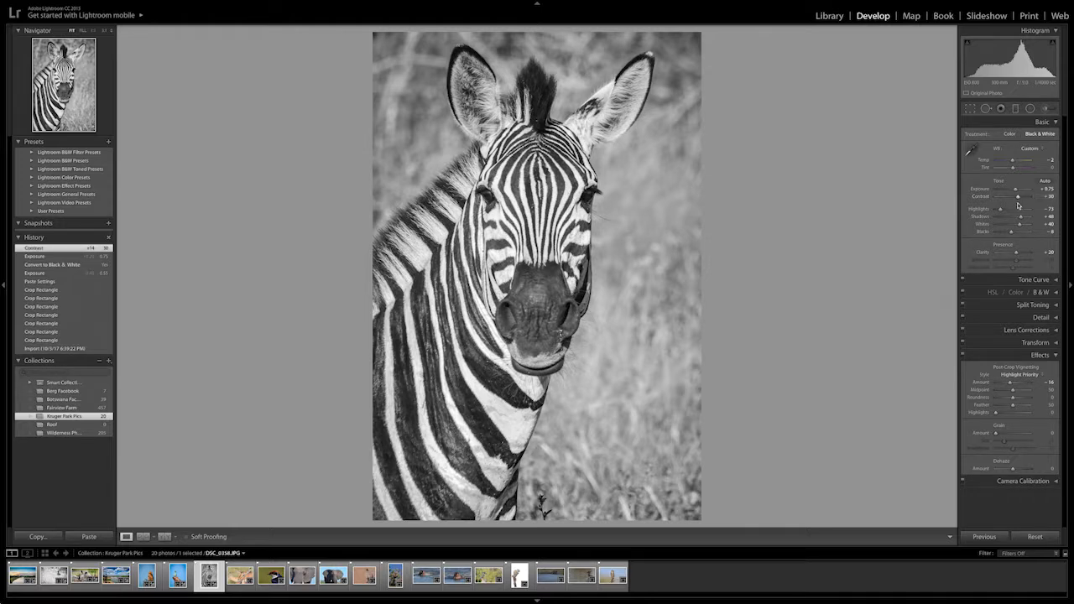
drag(1020, 224, 1008, 234)
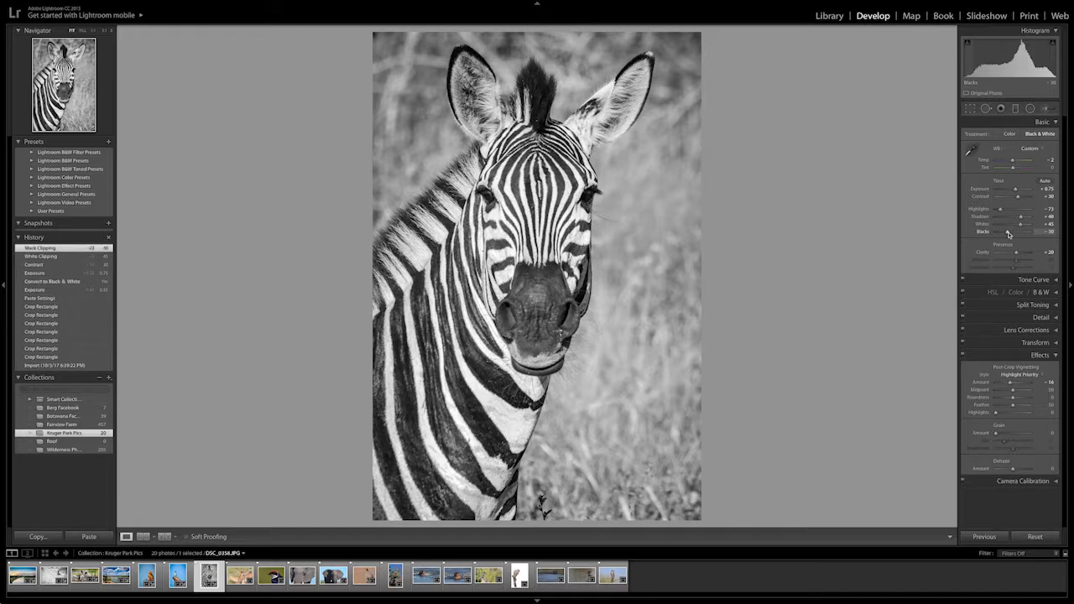
Step: With a larger Adjustment Brush and the mask overlay shown, paint a mask over the grass to the right of the zebra
click(1046, 109)
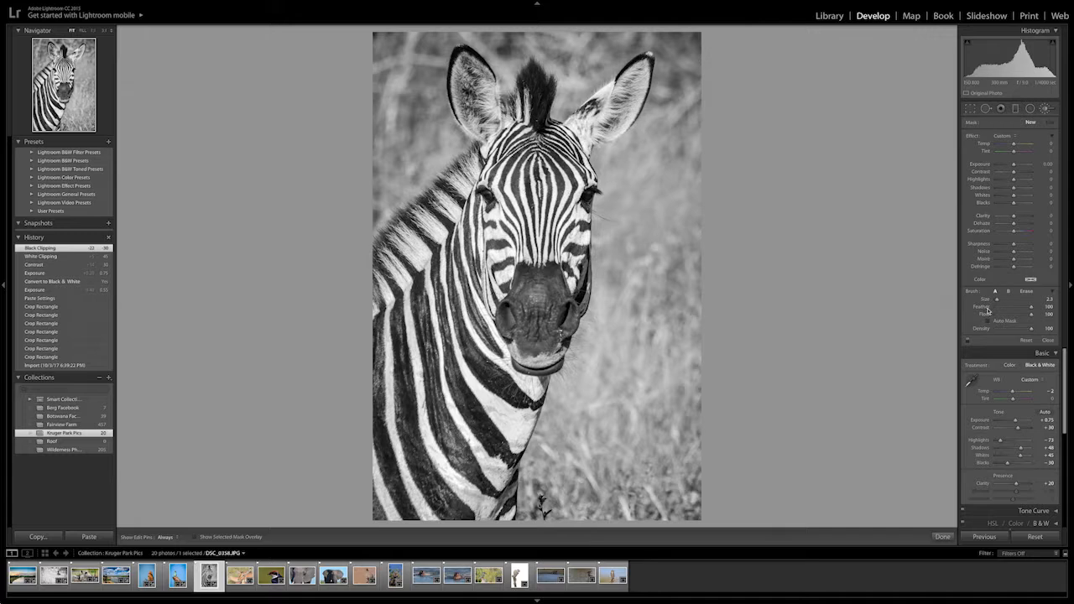
drag(989, 302, 998, 300)
mouse_move(687, 480)
mouse_down()
mouse_move(693, 512)
mouse_move(572, 512)
mouse_up()
key(o)
mouse_move(618, 421)
mouse_down()
mouse_move(646, 394)
mouse_move(659, 235)
mouse_move(625, 180)
mouse_move(690, 134)
mouse_up()
Step: Extend the brush mask over the grass above and to the left of the zebra, and switch the brush to Erase
mouse_move(690, 95)
mouse_down()
mouse_move(678, 53)
mouse_move(657, 132)
mouse_move(640, 26)
mouse_move(582, 76)
mouse_move(522, 37)
mouse_move(453, 20)
mouse_move(427, 111)
mouse_move(390, 179)
mouse_move(388, 24)
mouse_up()
click(1025, 279)
click(1025, 291)
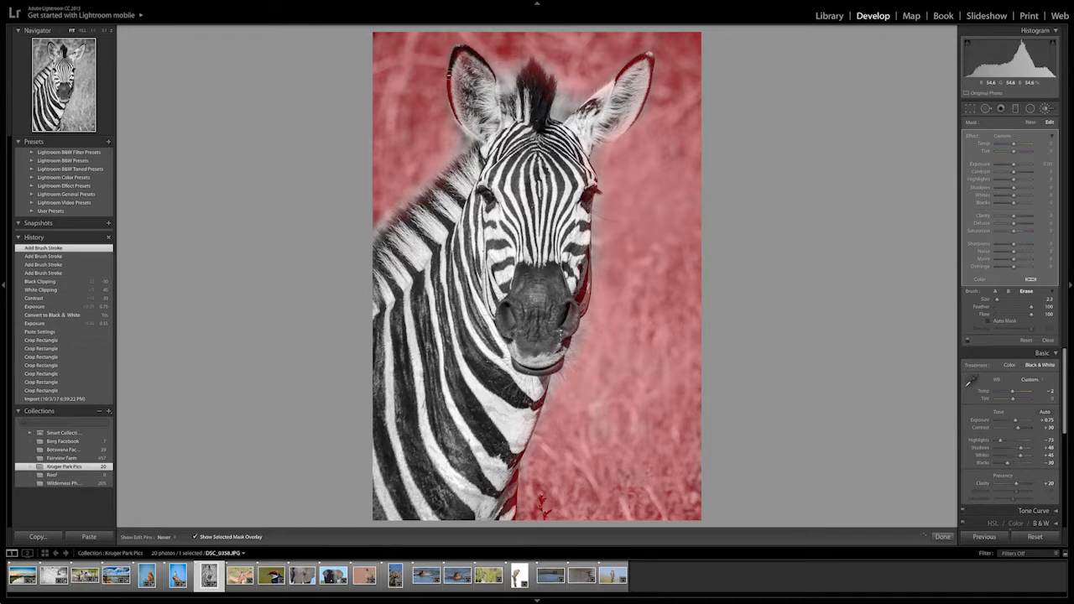
key(ctrl+z)
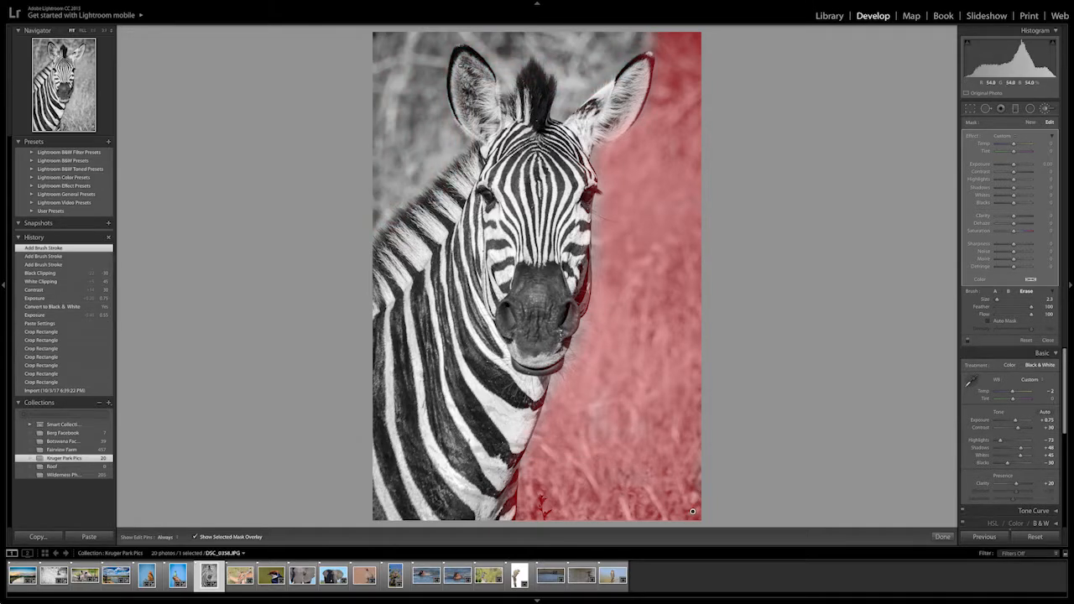
key(ctrl+shift+z)
key(h)
Step: Refine the brush mask's edges around the zebra's ears, mane, neck, muzzle and the side of its face
mouse_move(452, 91)
mouse_down()
mouse_move(457, 52)
mouse_move(483, 67)
mouse_up()
drag(651, 61, 631, 124)
mouse_move(569, 107)
mouse_down()
mouse_move(560, 91)
mouse_move(503, 74)
mouse_up()
drag(460, 132, 448, 164)
mouse_move(578, 319)
mouse_down()
mouse_move(580, 344)
mouse_move(558, 394)
mouse_up()
drag(606, 253, 597, 198)
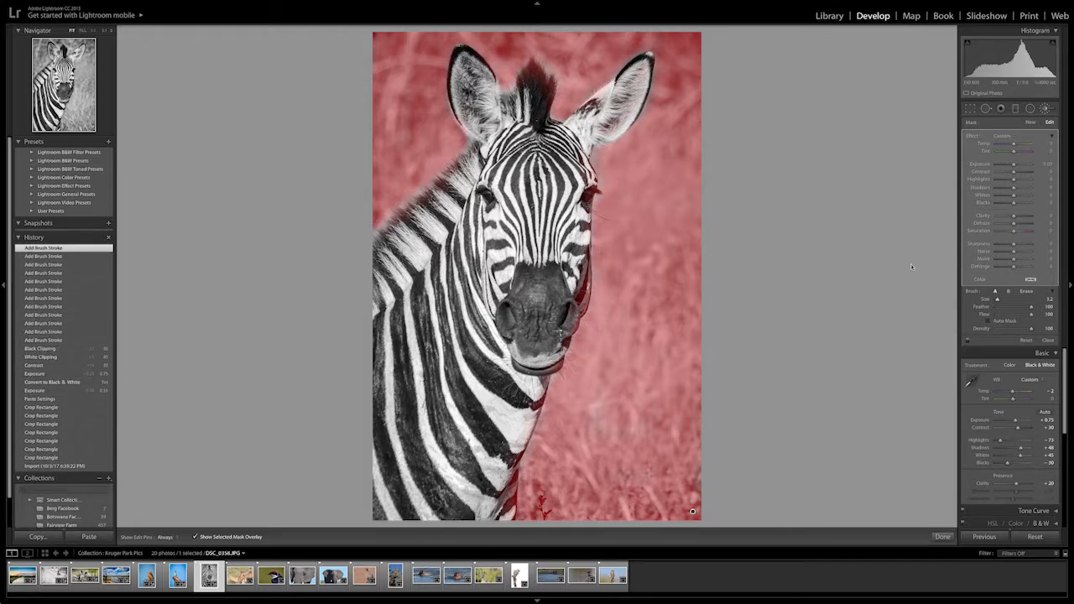
Step: Hide the mask overlay and set the zebra background's brush adjustments to Clarity -73, Sharpness -73 and Dehaze 47
drag(1013, 216, 1005, 219)
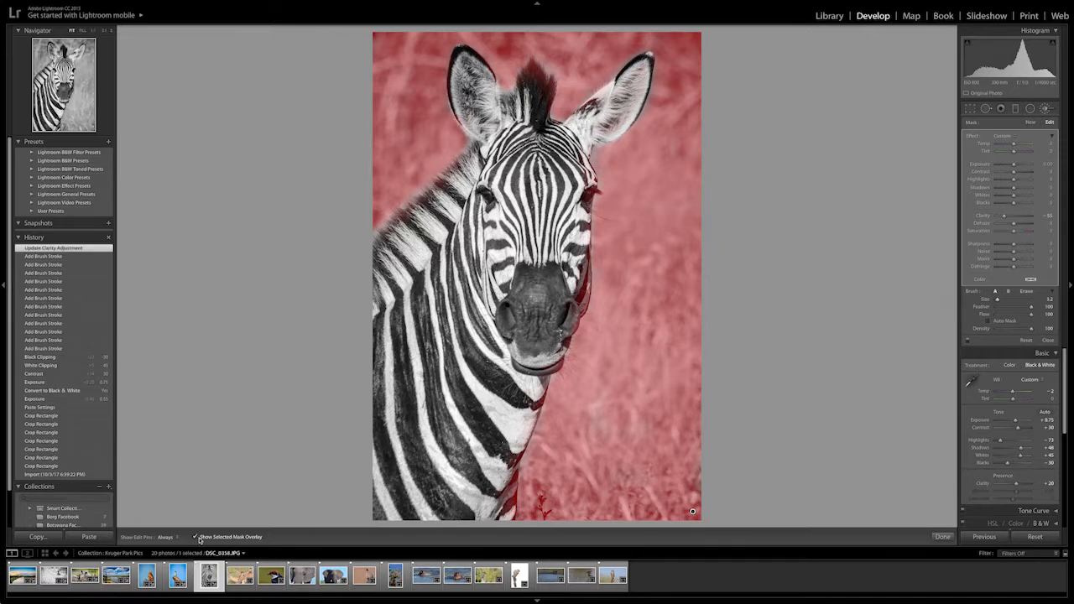
key(o)
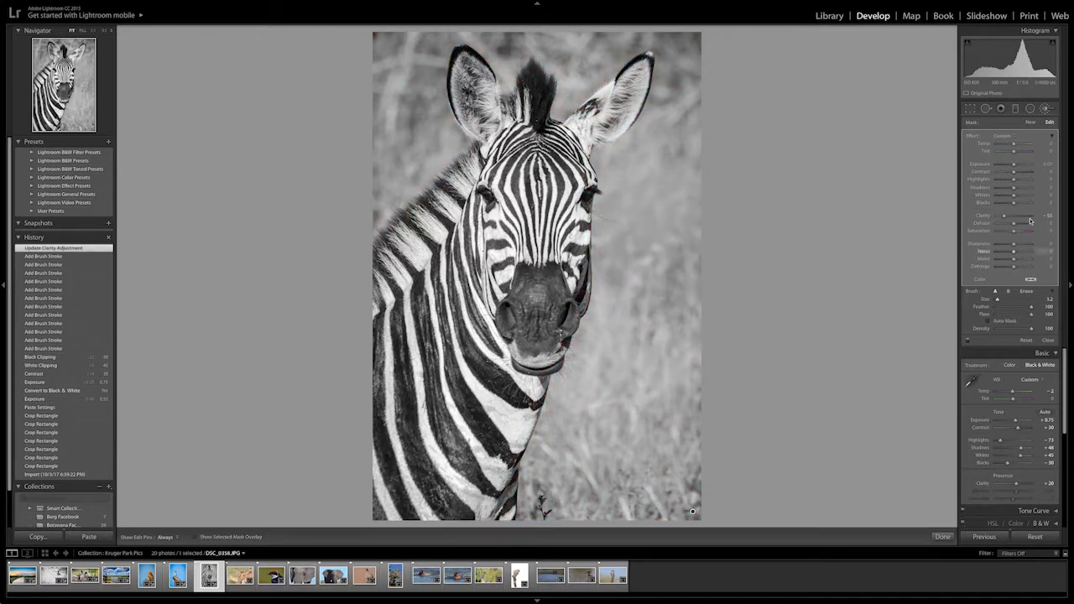
drag(1004, 219, 1001, 219)
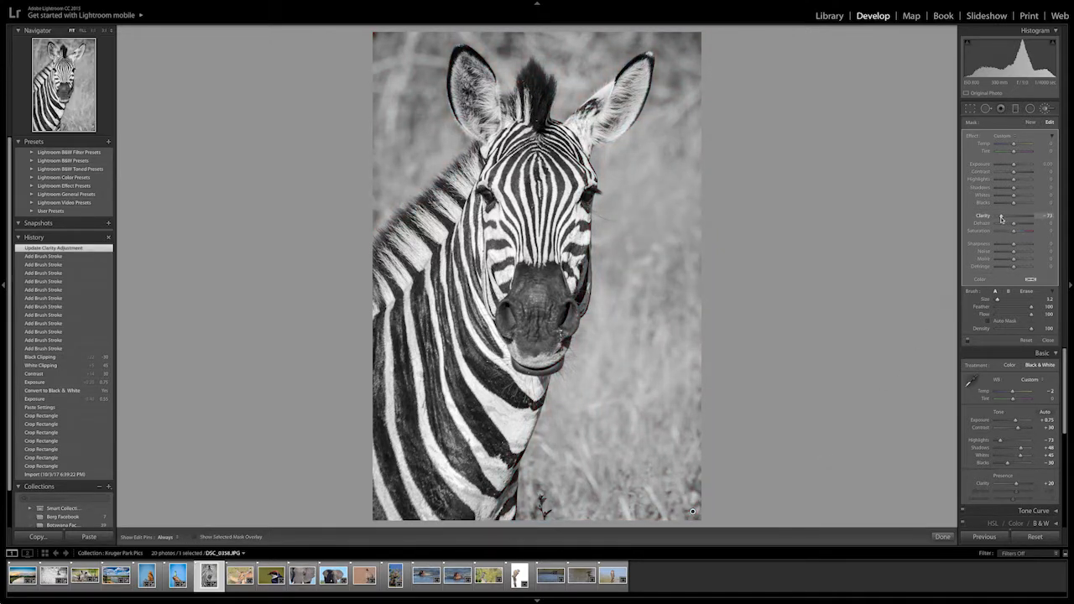
drag(1013, 244, 1002, 248)
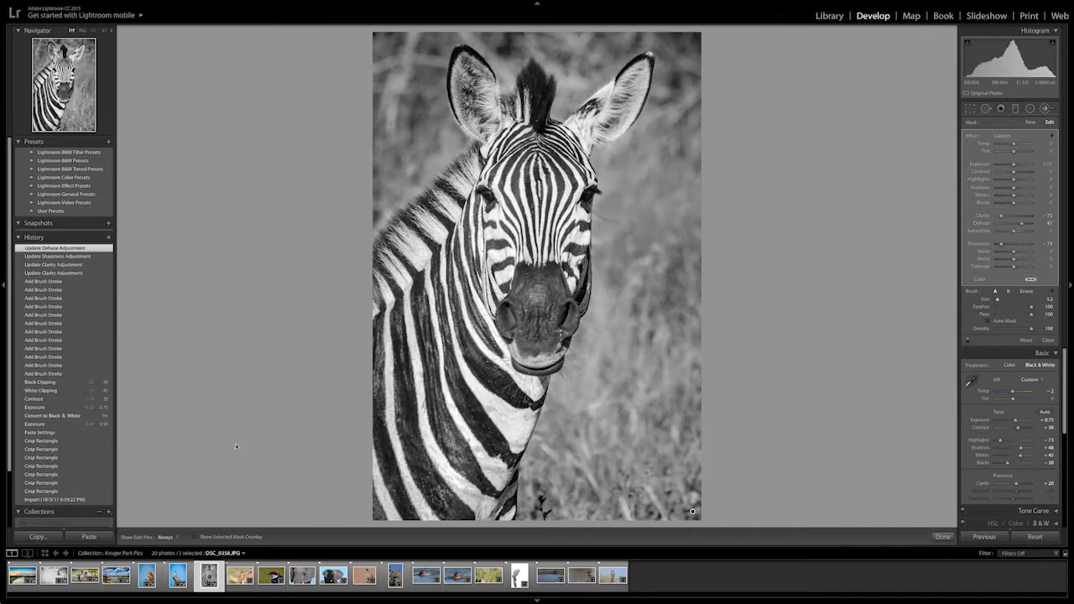
Step: Open the impala photo, paste the copied develop settings, close the Adjustment Brush, and set Exposure to -0.20 and Temp to 0
click(240, 575)
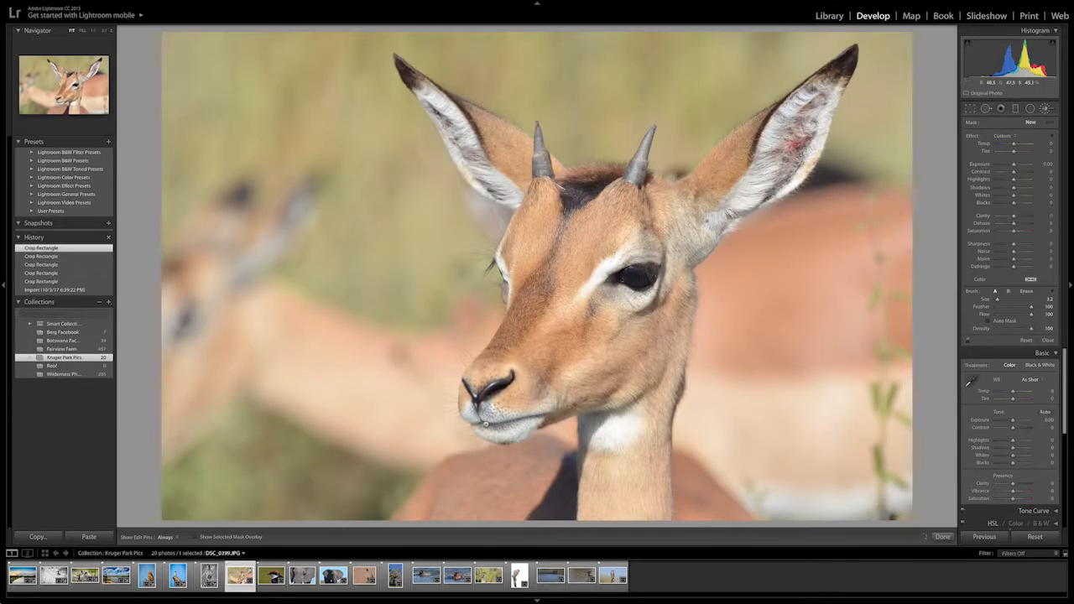
click(94, 538)
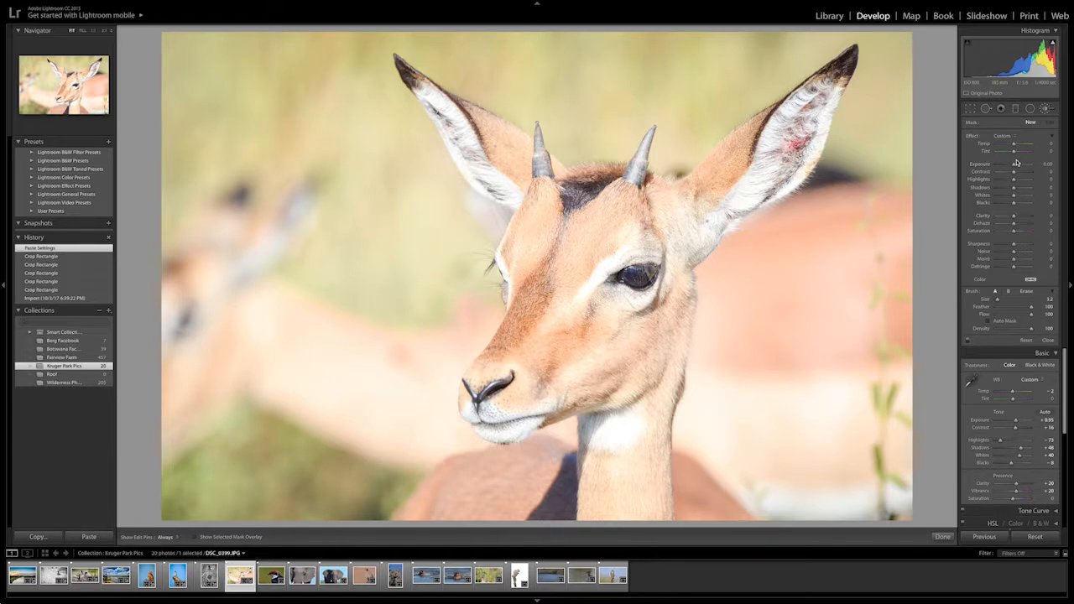
click(1045, 110)
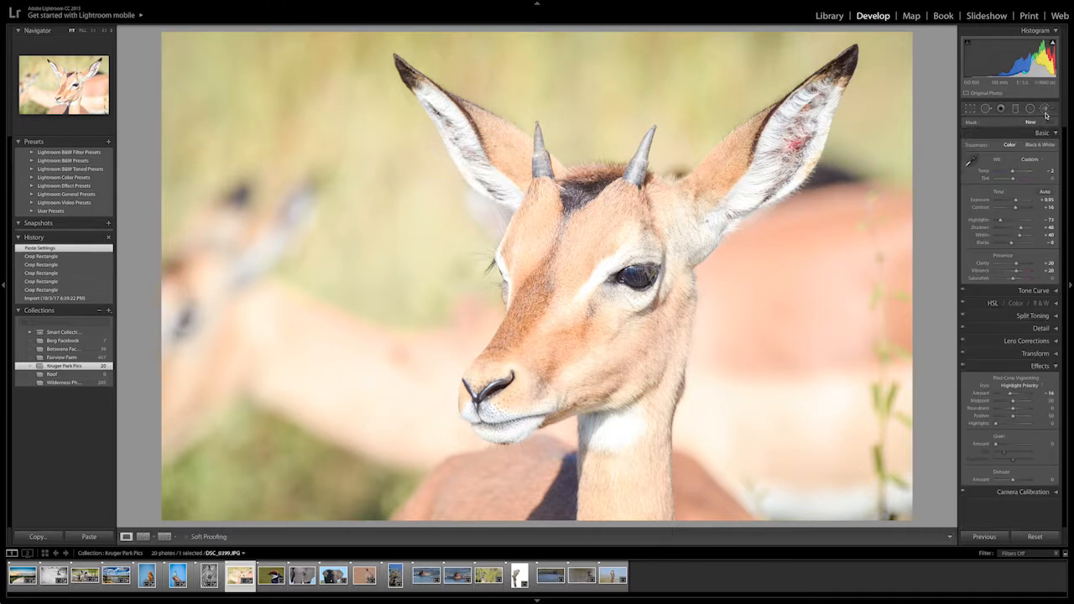
drag(1016, 190, 1013, 192)
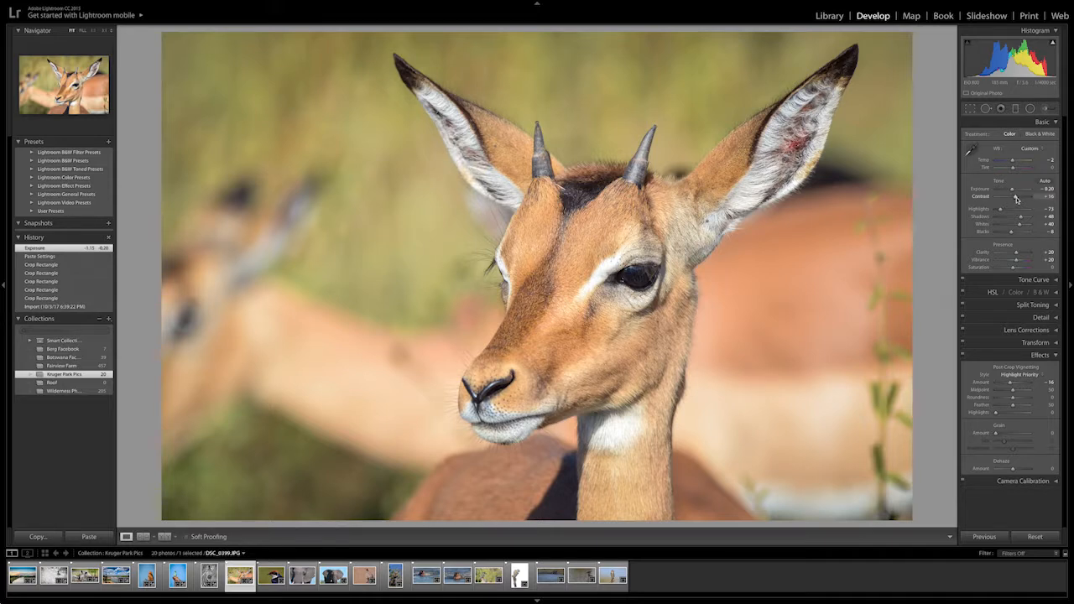
drag(1014, 162, 1014, 163)
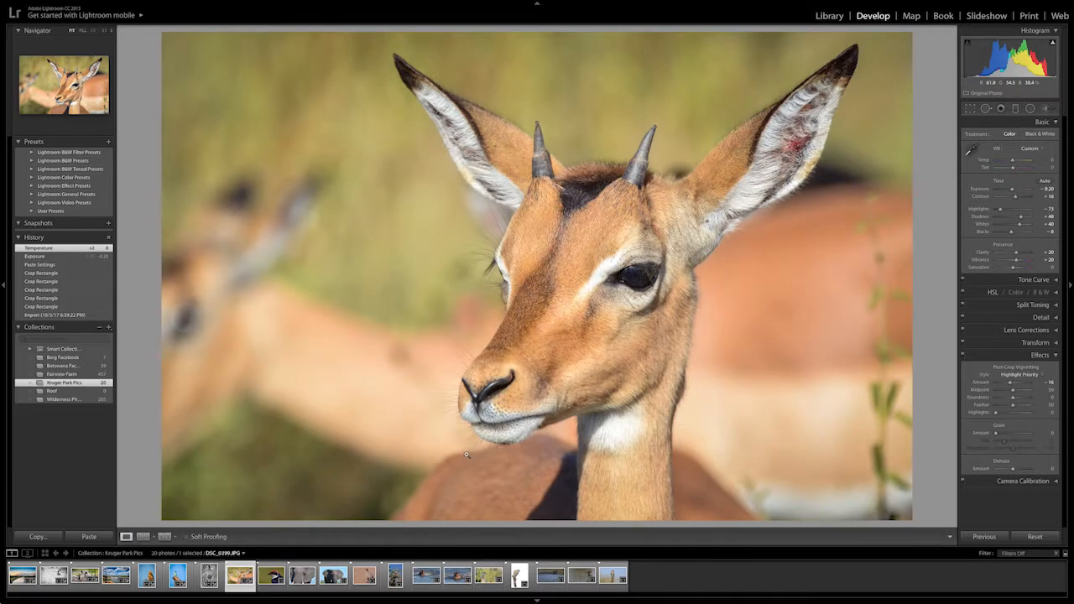
Step: Paste the copied settings onto the red-capped bird photo and set Exposure +0.90, Vibrance +12, Tint +5, Contrast +20 and Sharpening Amount 17
key(Right)
click(90, 537)
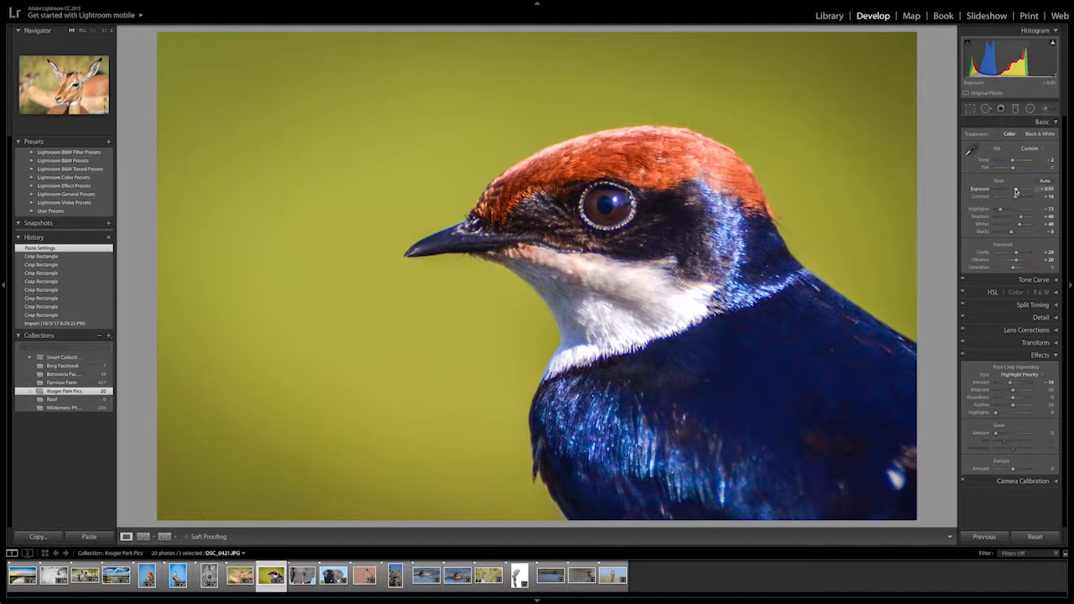
drag(1016, 191, 1016, 193)
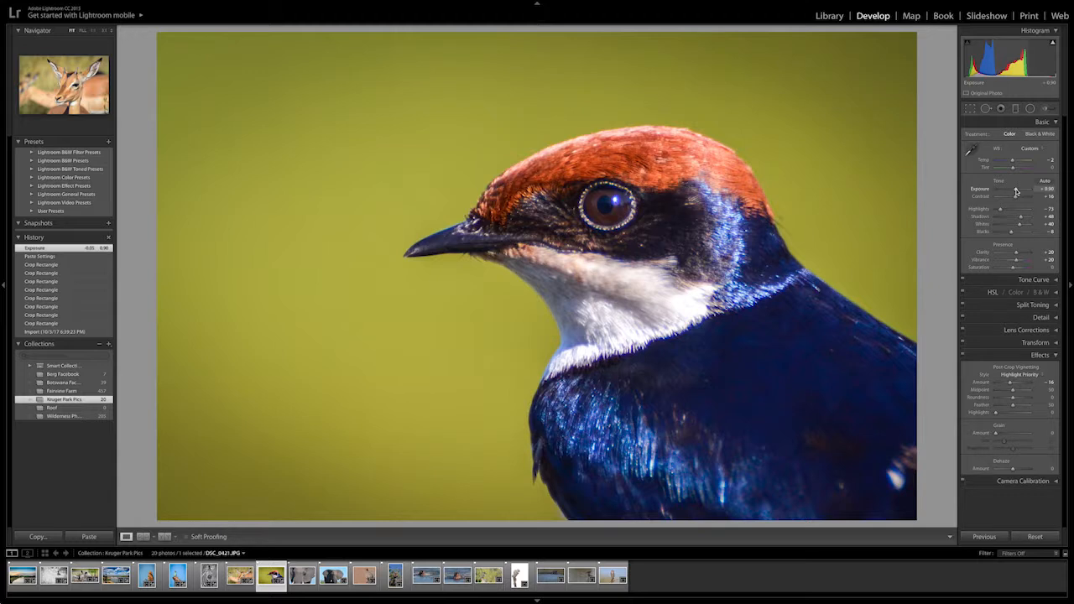
drag(1016, 260, 1015, 262)
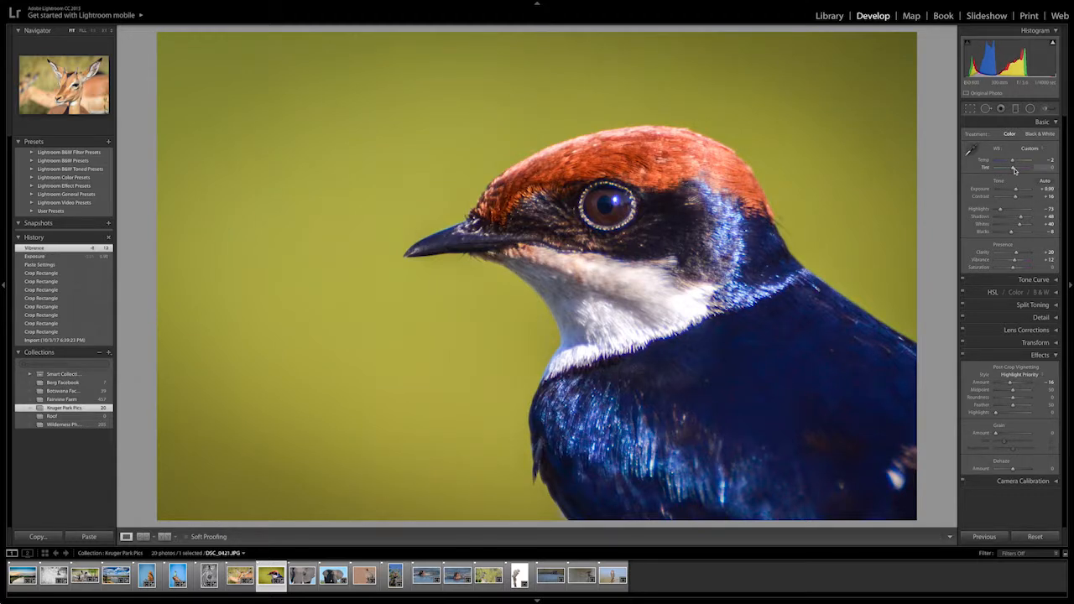
drag(1014, 168, 1014, 169)
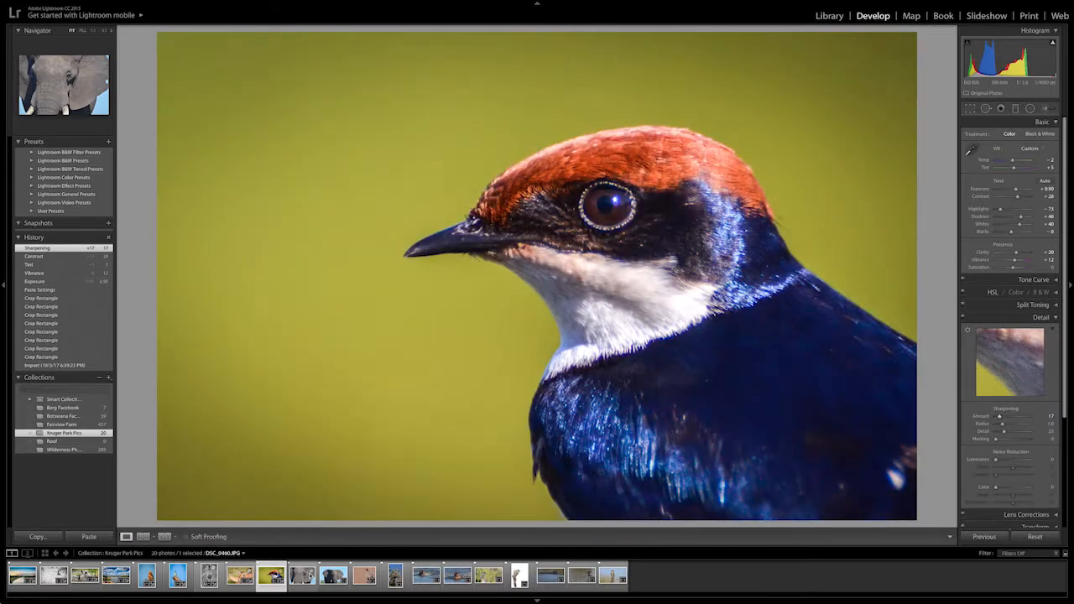
Step: Open the elephant close-up, paste the copied develop settings onto it and set Exposure to -0.20
click(301, 577)
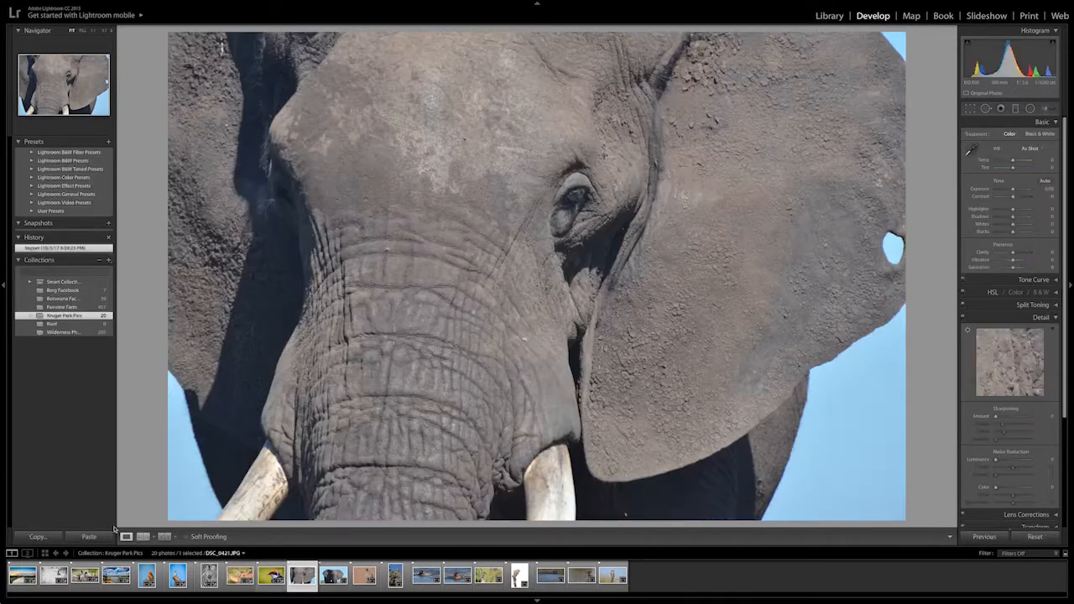
click(89, 536)
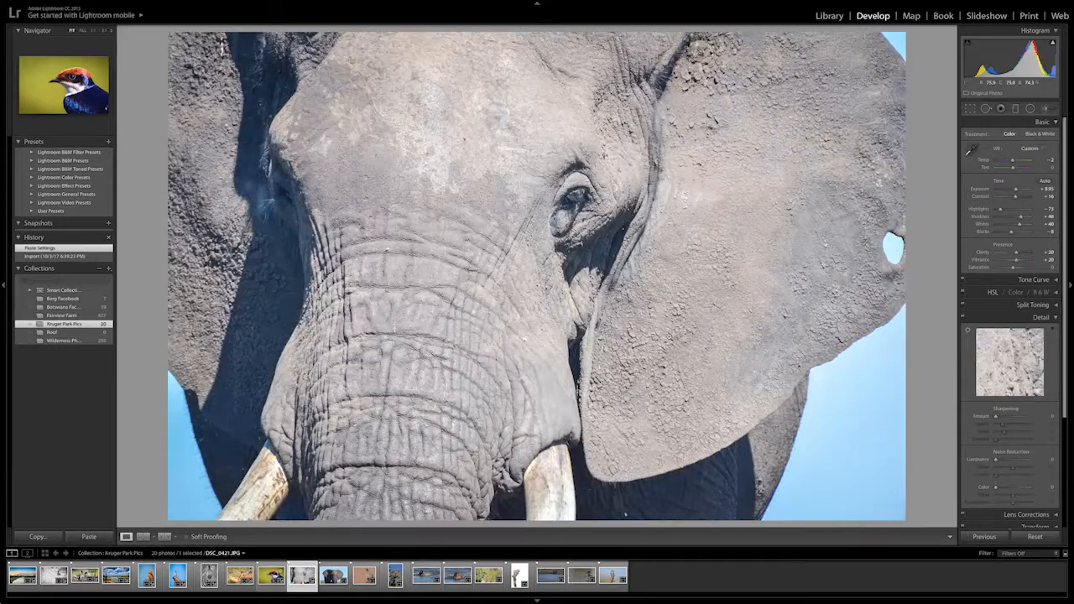
drag(1017, 190, 1012, 193)
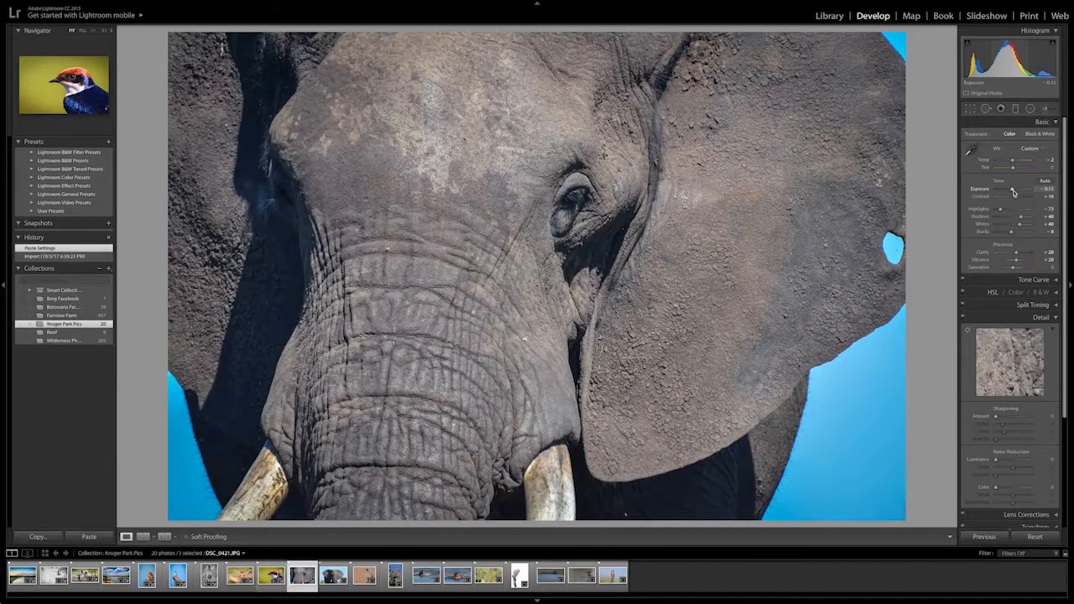
drag(1013, 192, 1011, 192)
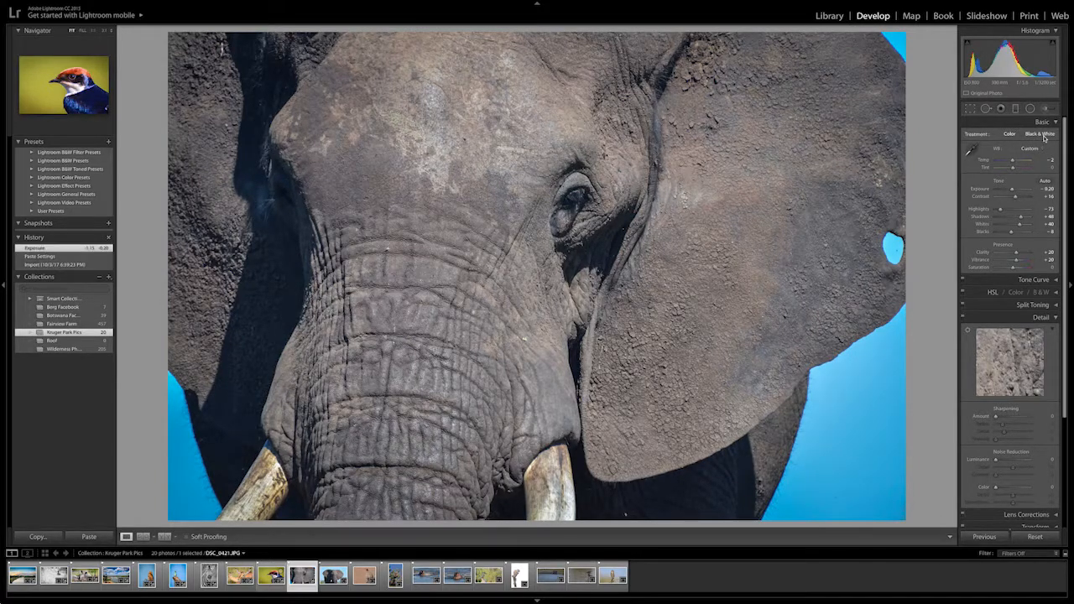
Step: Convert the elephant close-up to black and white and set Exposure -0.25, Shadows +90, Whites +55 and Blacks -54
click(1040, 134)
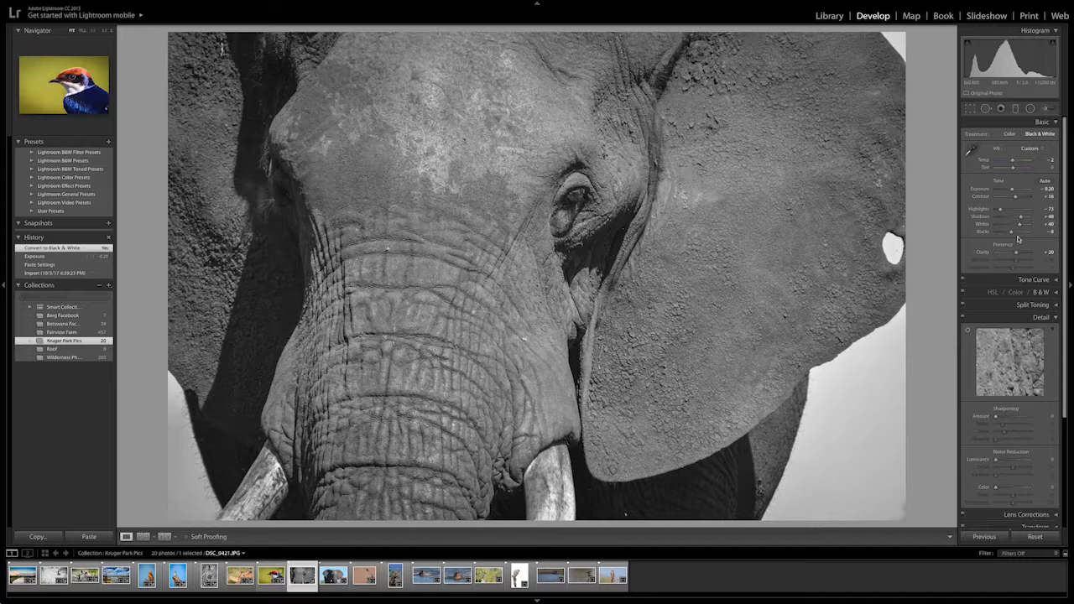
drag(1012, 191, 1028, 219)
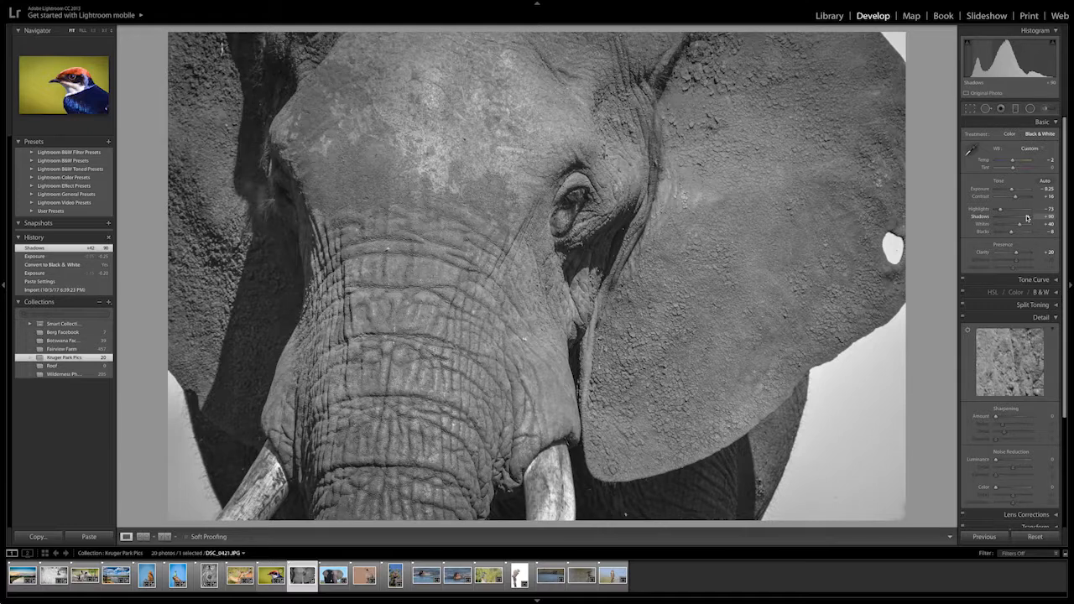
drag(1020, 227, 1023, 226)
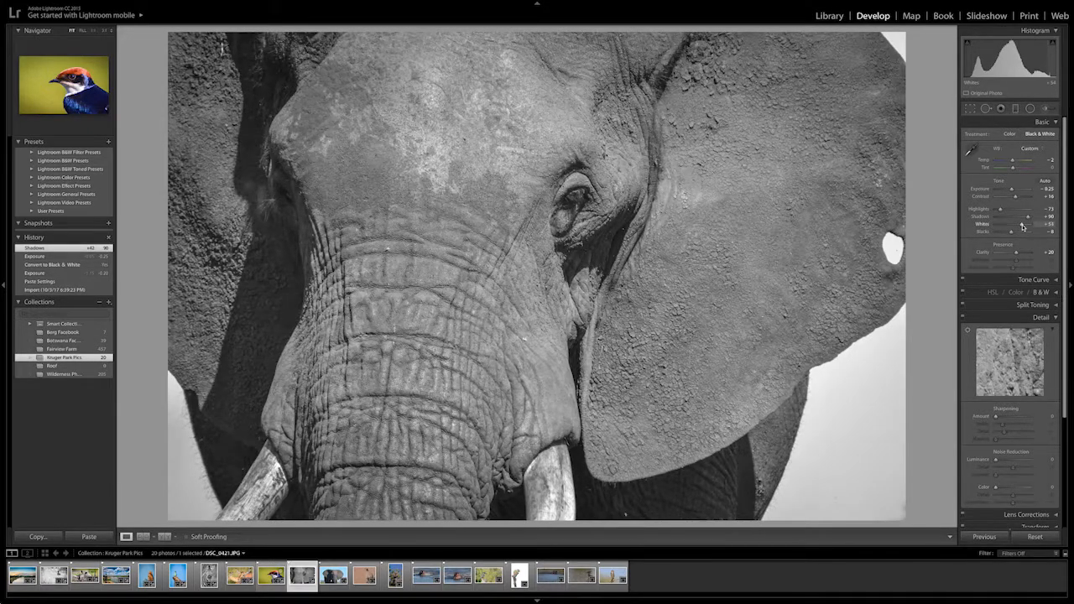
drag(1023, 226, 1022, 227)
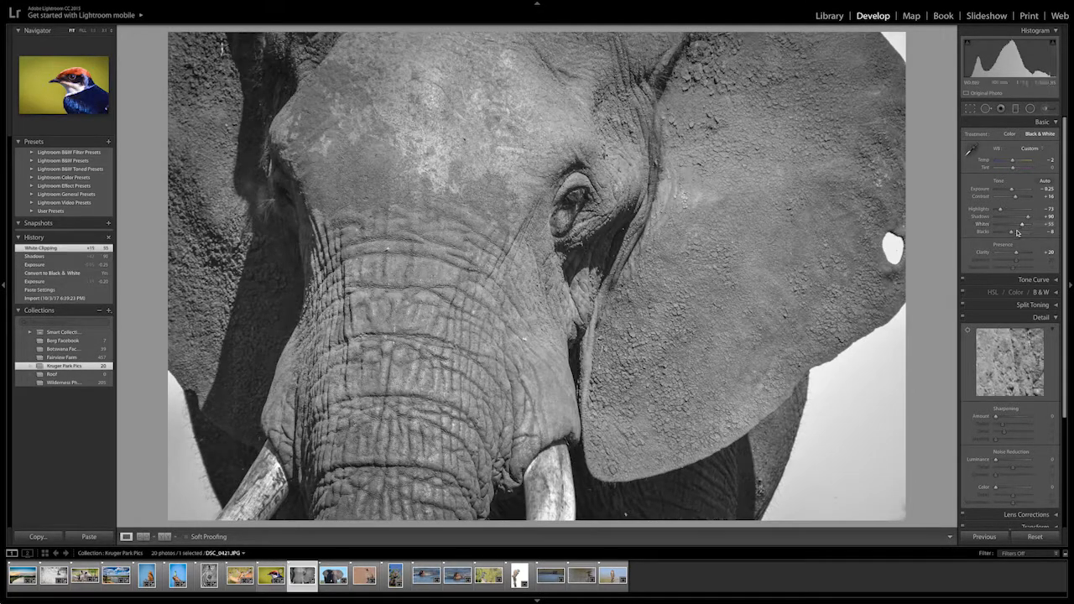
drag(1011, 235, 1002, 233)
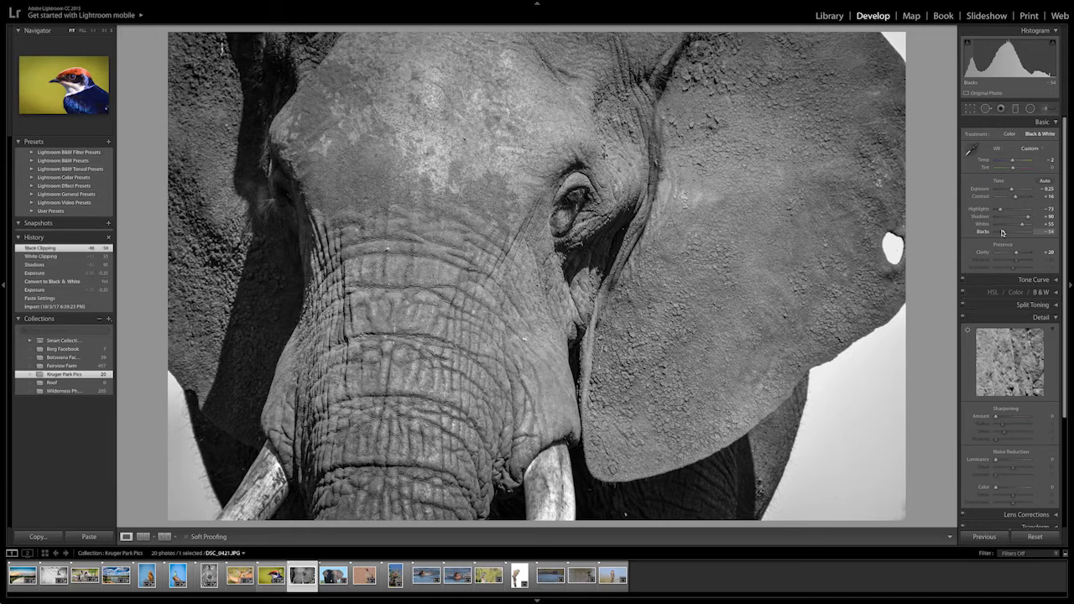
Step: Straighten the elephant close-up to an angle of -0.51 with a slightly tighter crop, apply it, and set Clarity to +55
click(969, 109)
drag(926, 499, 931, 508)
drag(875, 438, 847, 435)
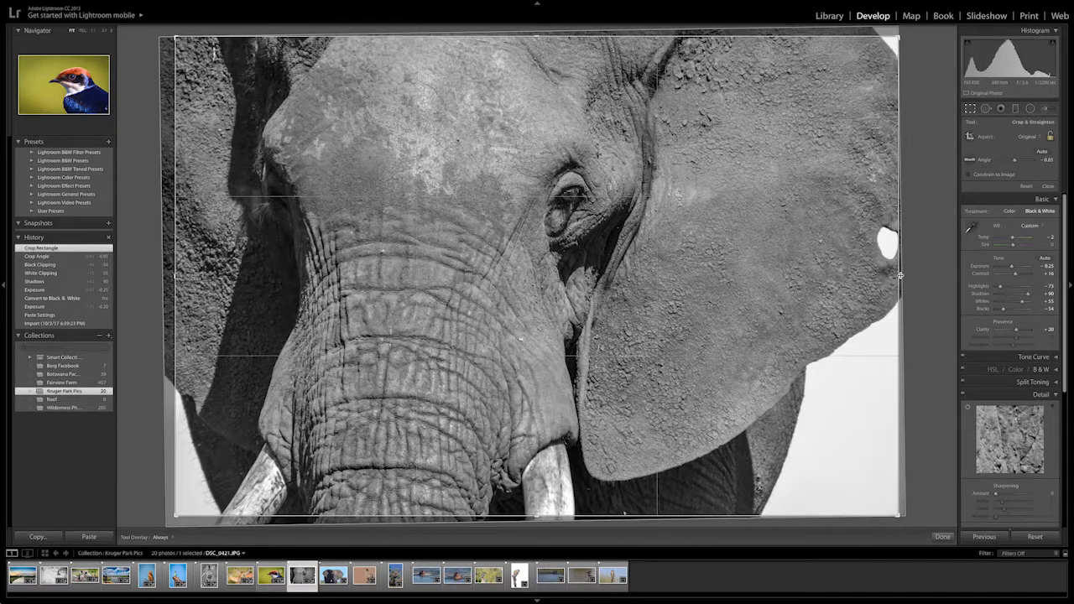
drag(926, 465, 925, 468)
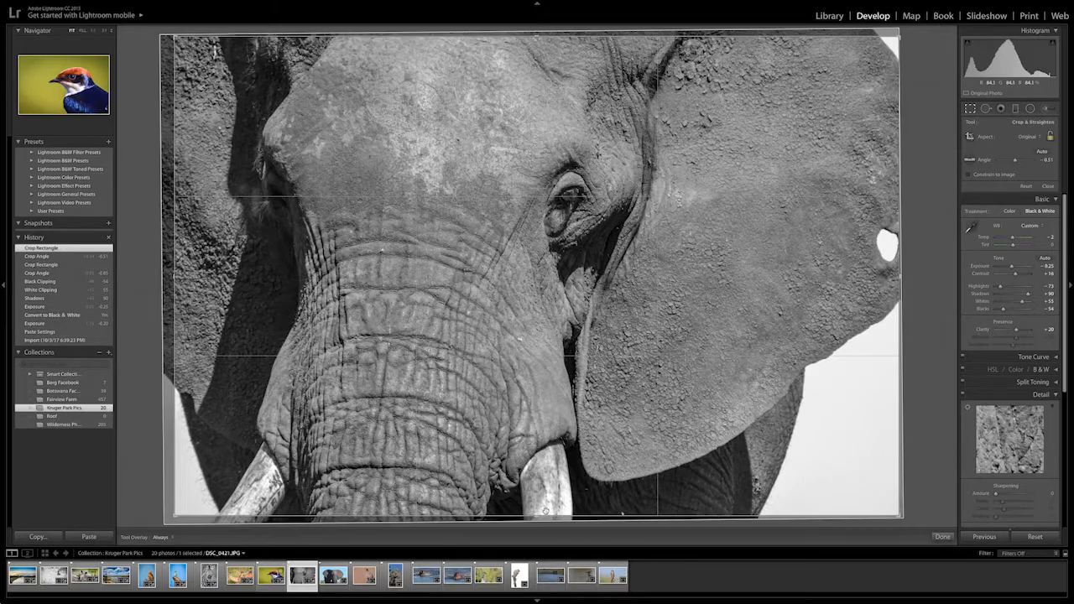
click(942, 536)
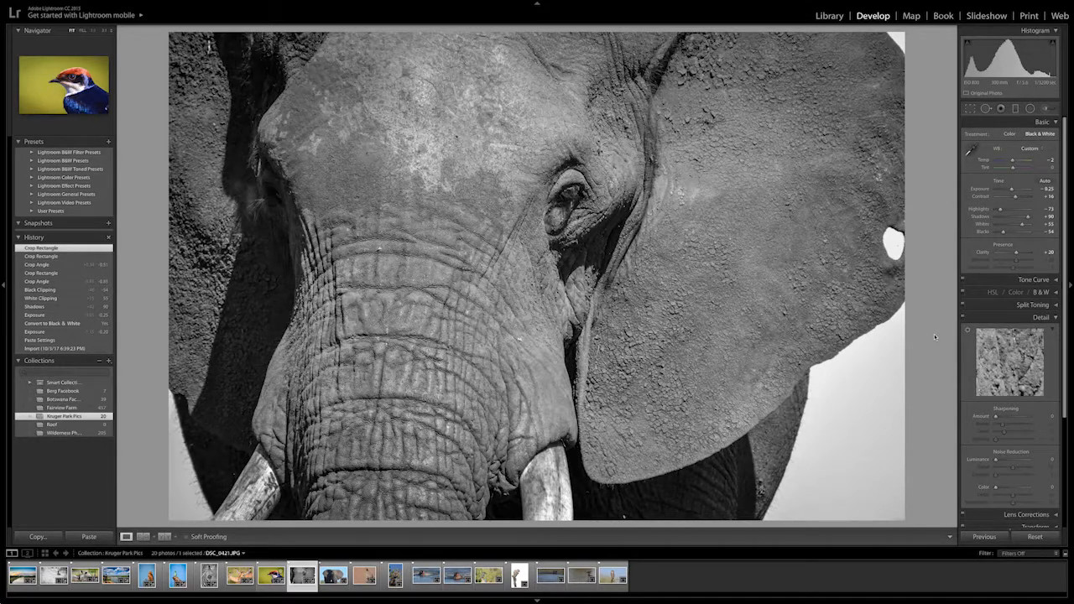
drag(1016, 252, 1020, 254)
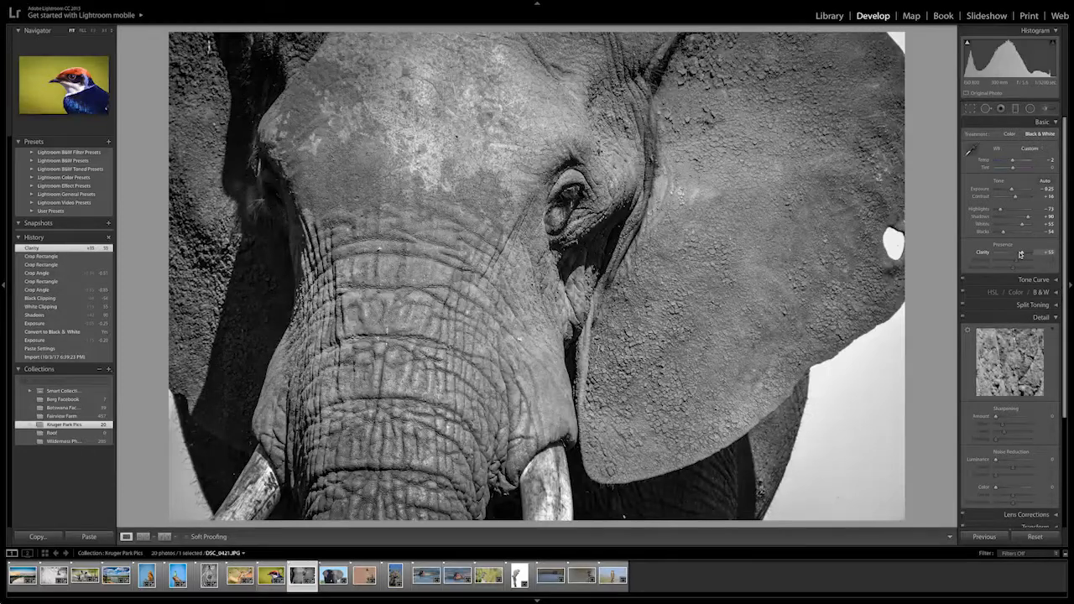
Step: Paste the copied settings onto the front-facing elephant photo with blue sky and set Temp +4, Exposure +0.10, Highlights -100 and Shadows +100
key(Right)
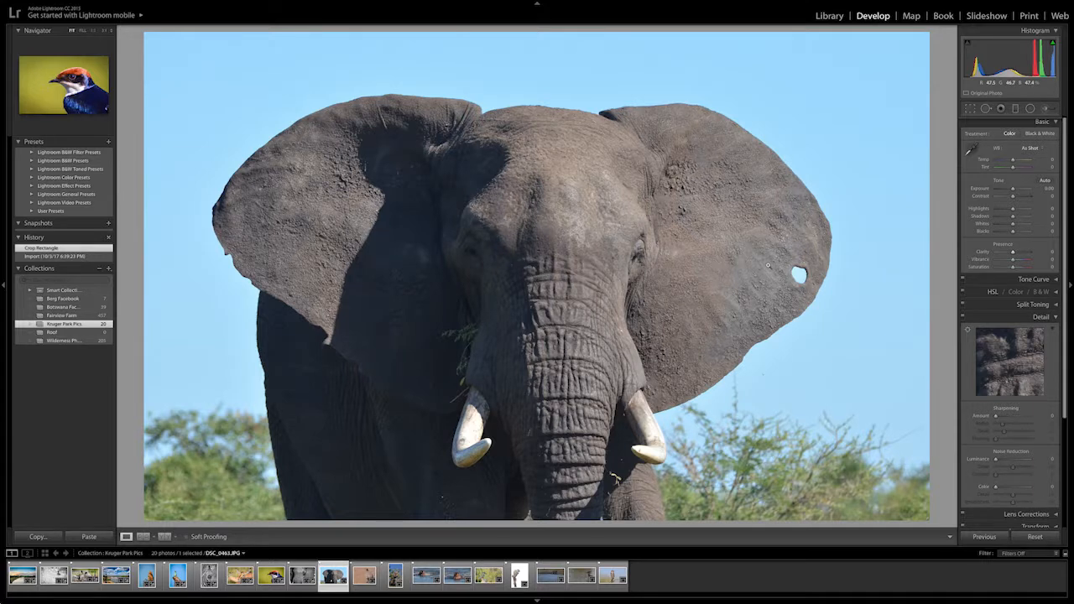
click(89, 536)
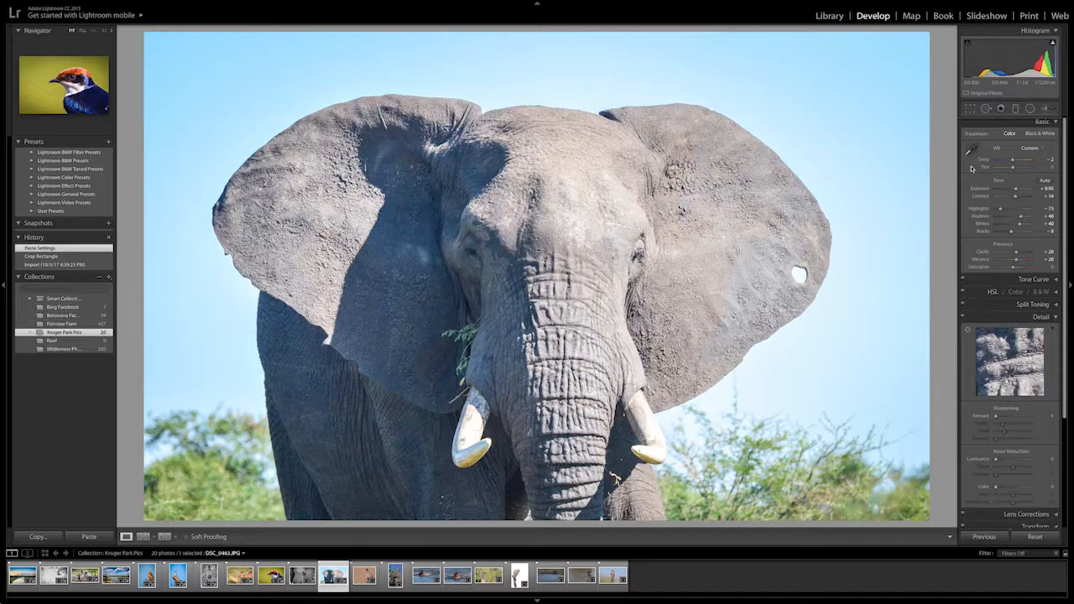
drag(1010, 161, 1013, 191)
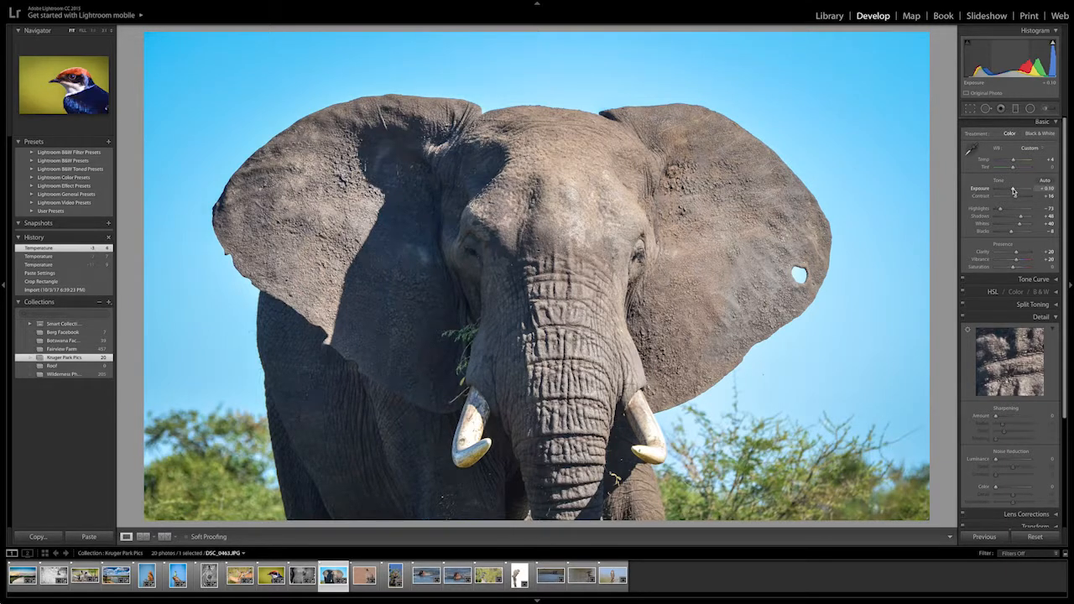
drag(1012, 191, 1012, 192)
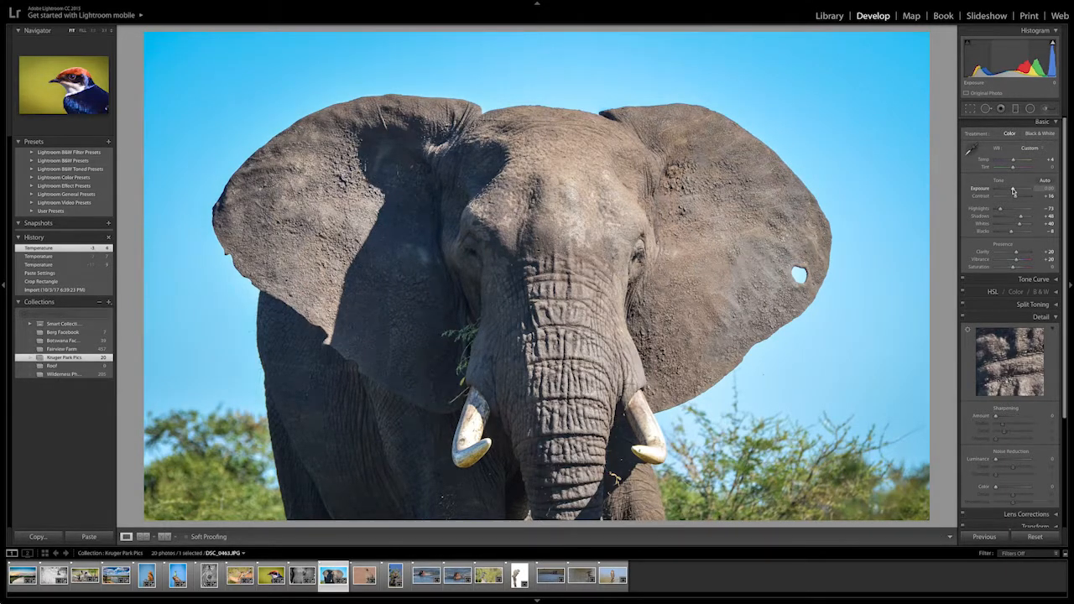
drag(1012, 191, 1014, 192)
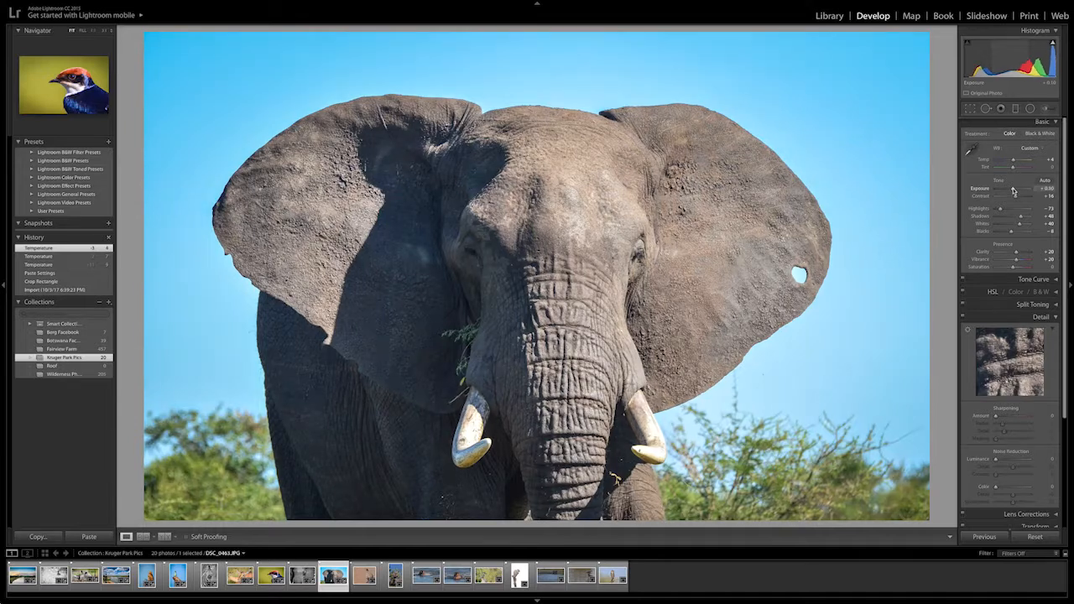
drag(999, 208, 1031, 219)
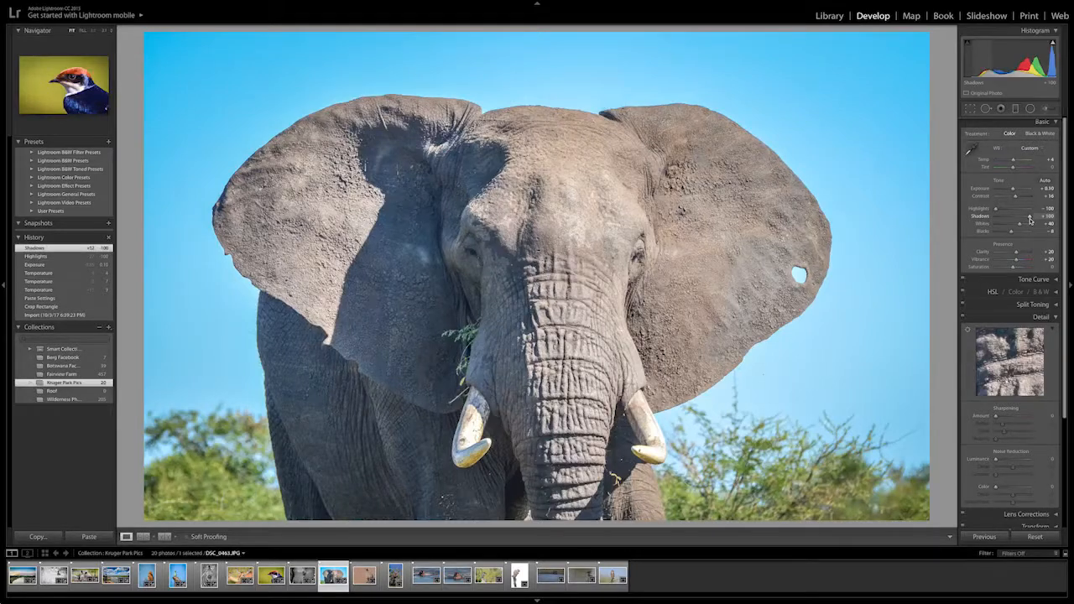
Step: Set Contrast +25, Clarity +32 and Temp +4 on the front-facing elephant photo
drag(1016, 199, 1018, 200)
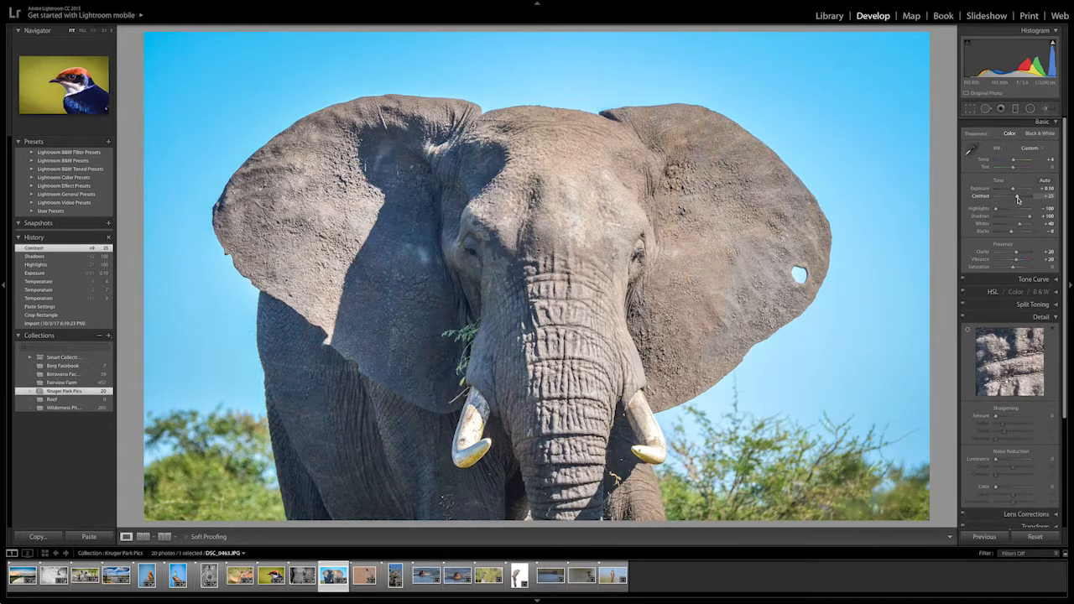
drag(1016, 252, 1016, 254)
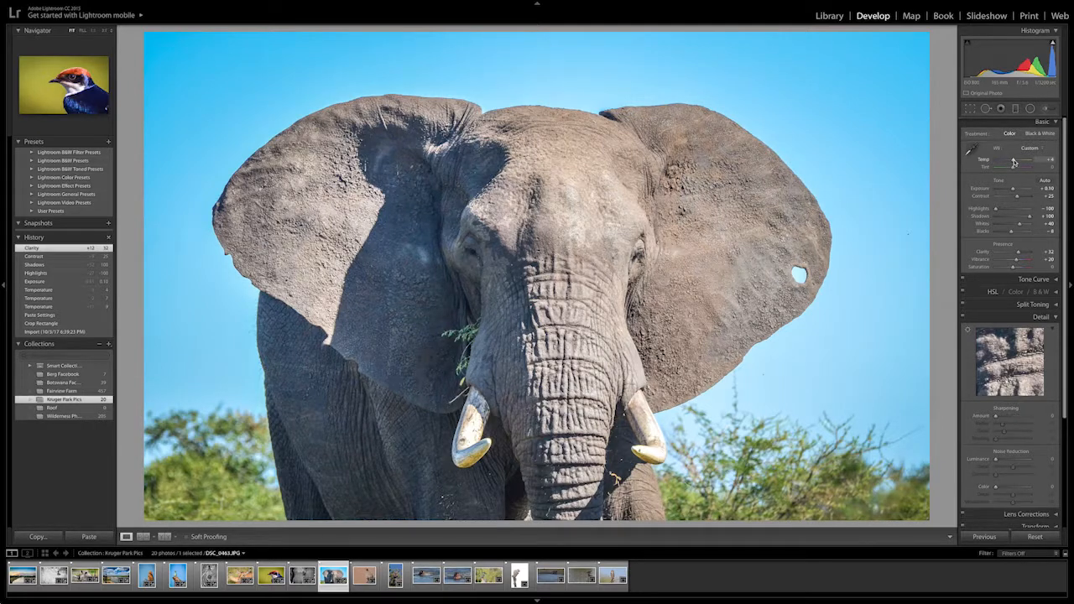
drag(1014, 162, 1013, 162)
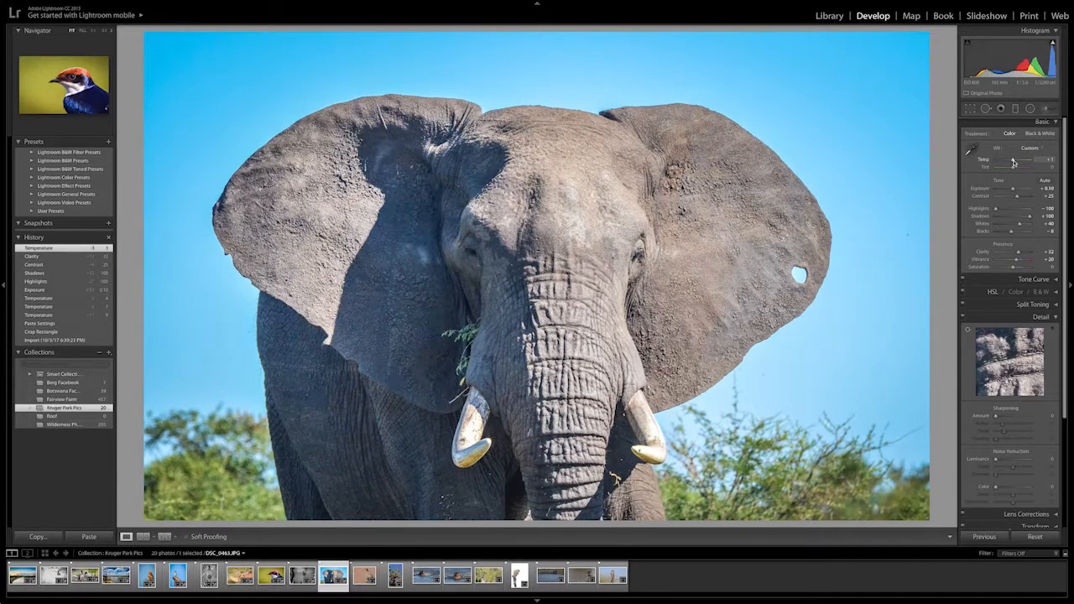
drag(1012, 161, 1013, 162)
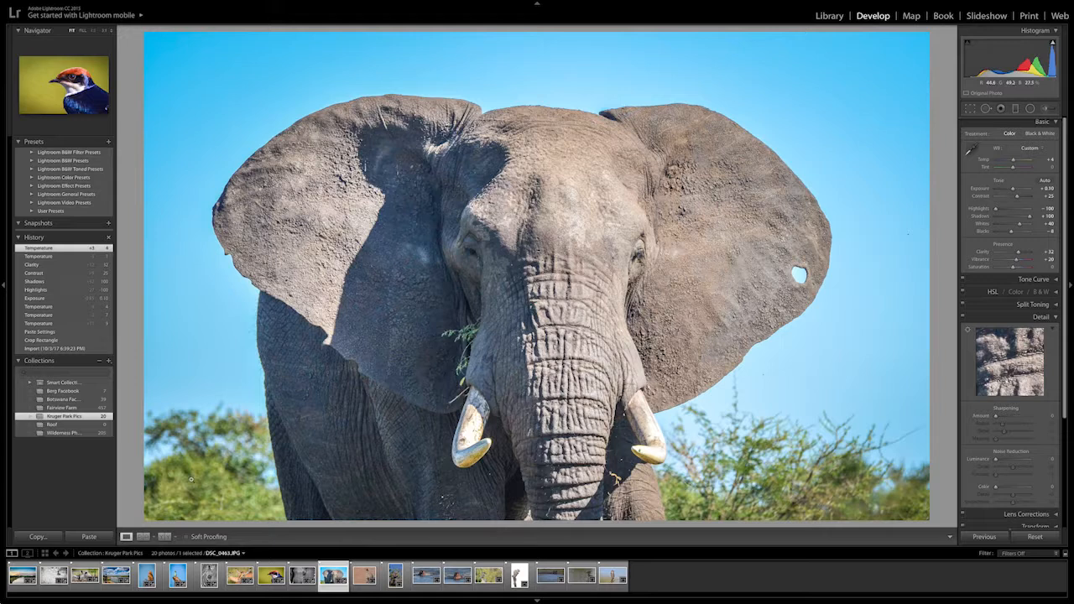
Step: Paste the copied settings onto the red-faced ground bird photo, set Exposure -0.15 and Clarity +37, and check its head up close
key(Right)
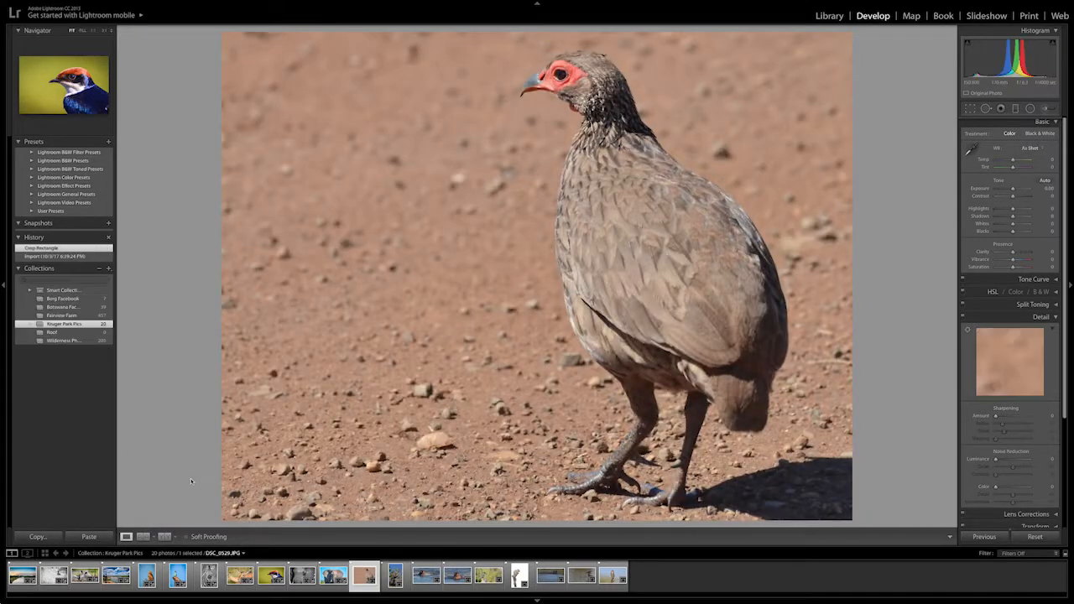
click(89, 536)
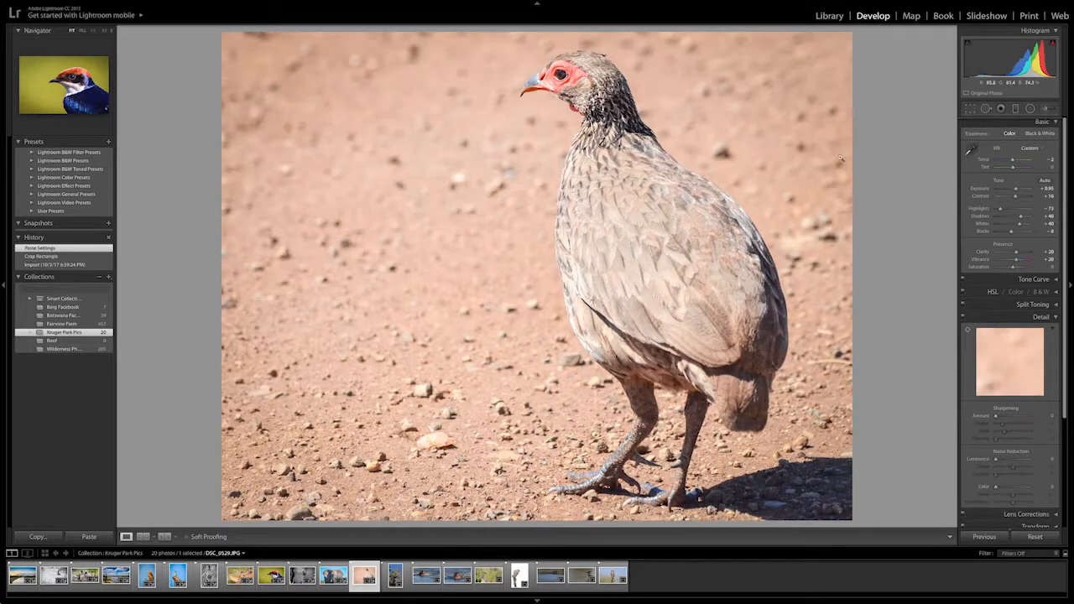
drag(1016, 190, 1010, 191)
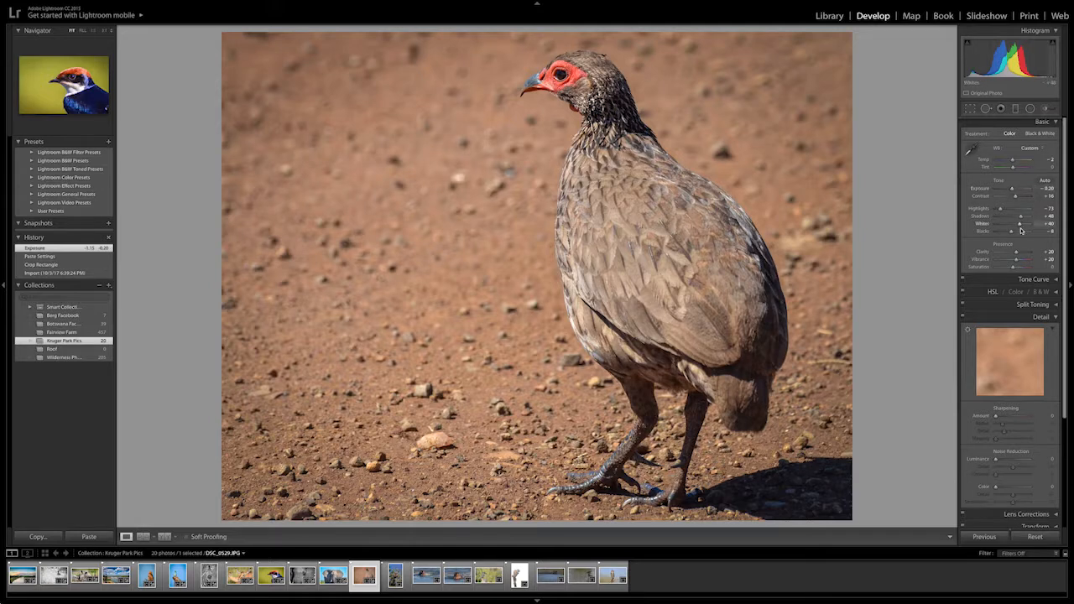
drag(1016, 252, 1017, 255)
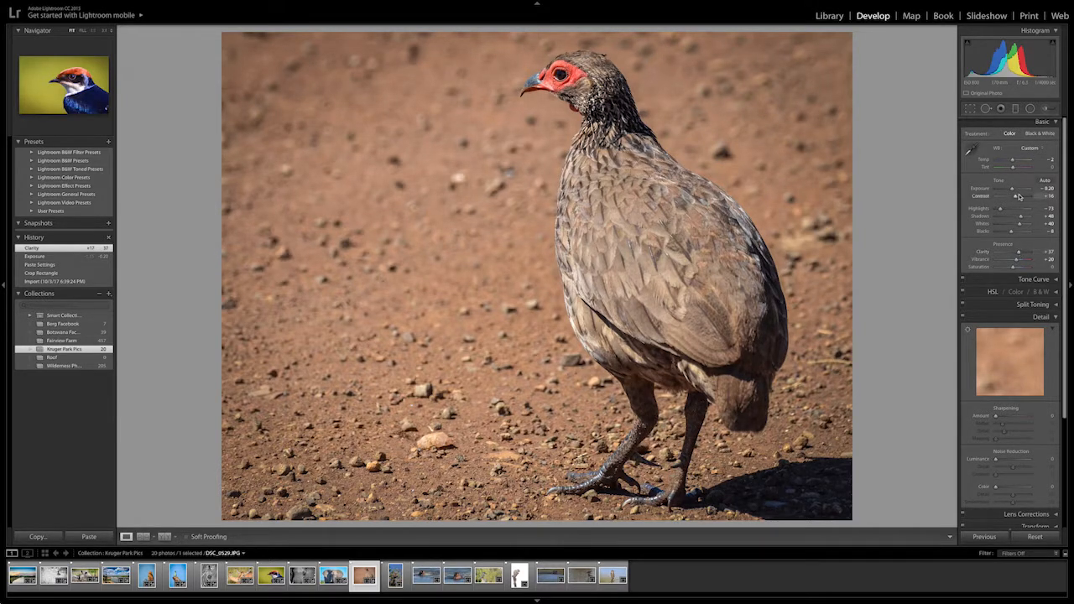
drag(1011, 191, 1012, 192)
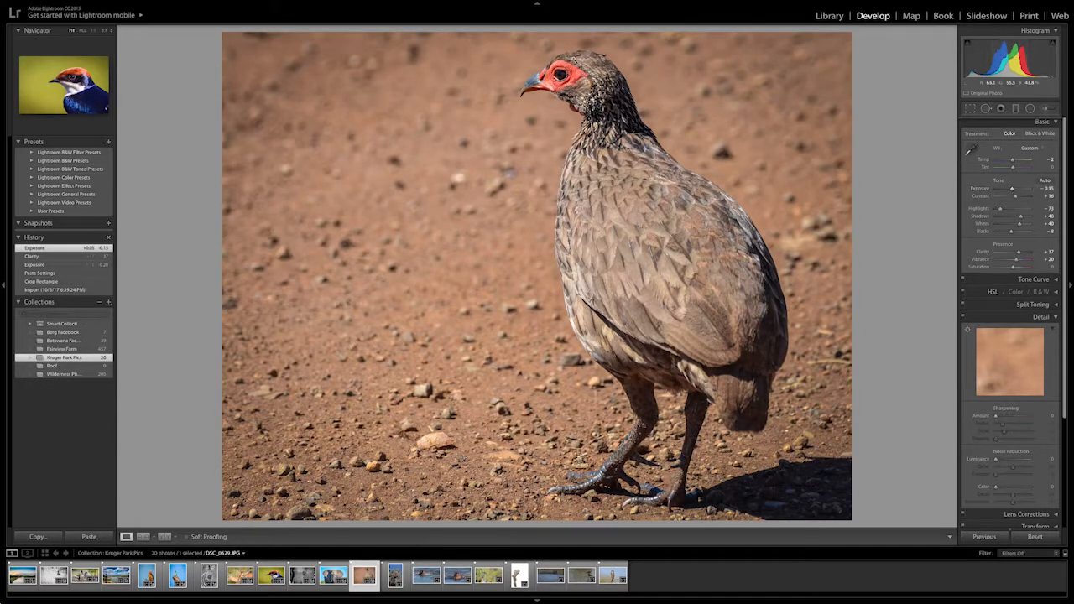
click(560, 76)
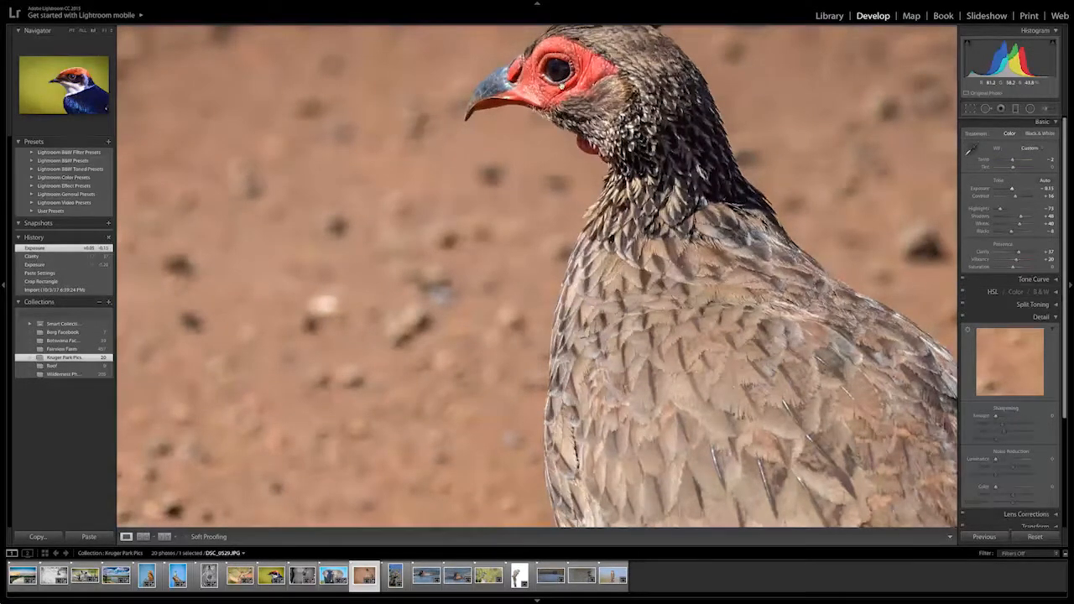
click(562, 84)
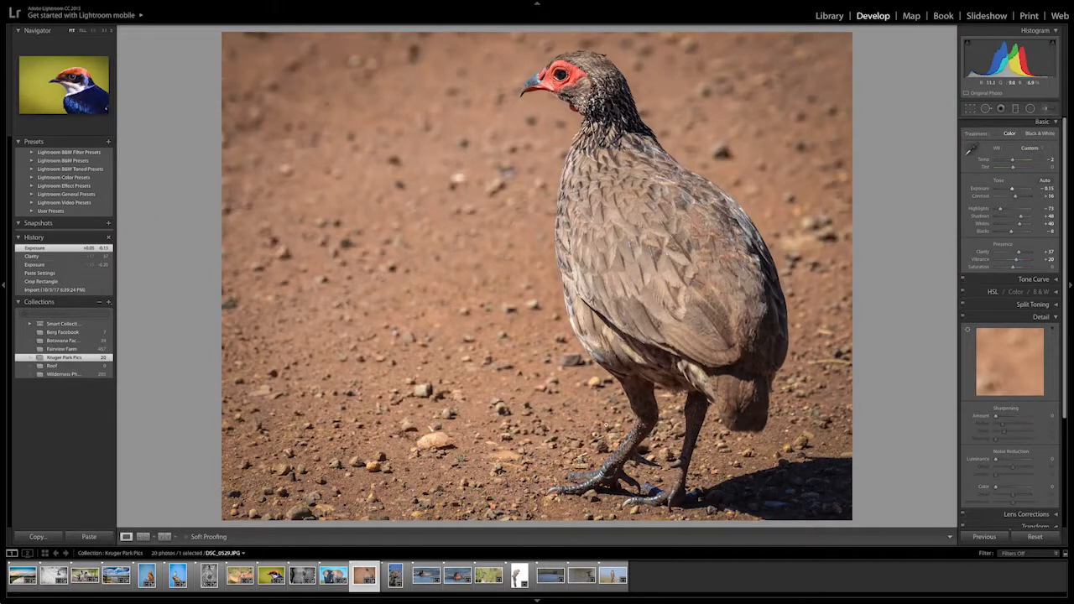
Step: Paste the copied settings onto the photo of the raptor on the branch and set Exposure +0.55 and Contrast +18
key(Right)
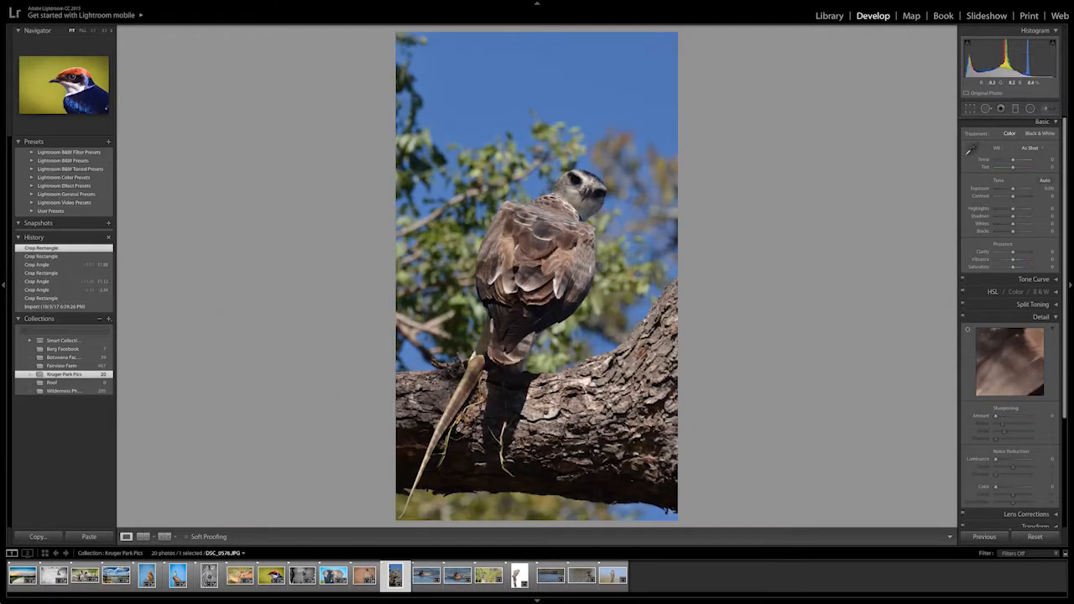
click(106, 536)
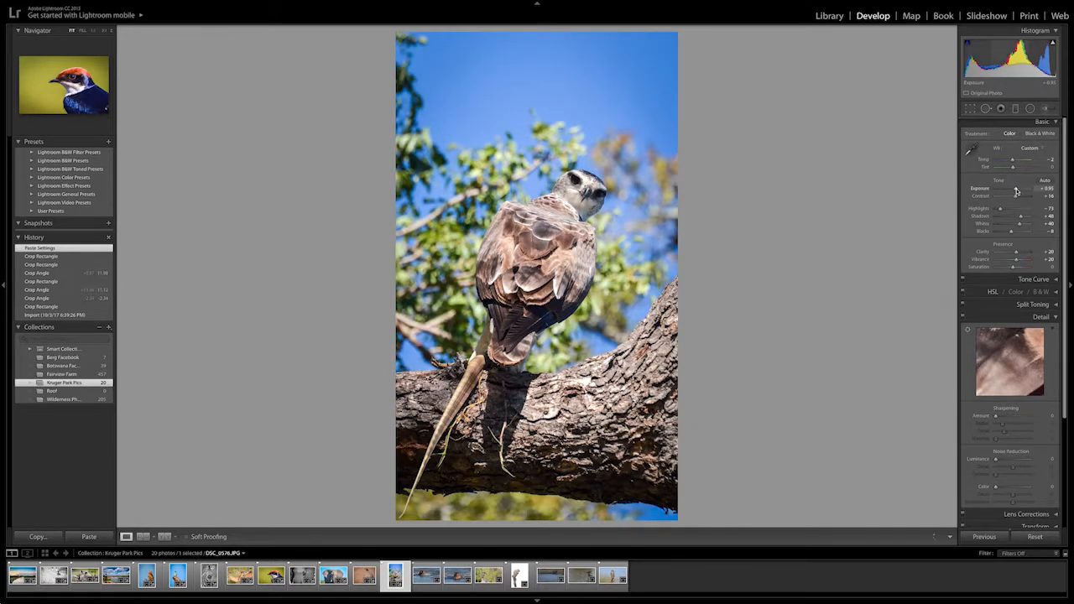
drag(1016, 192, 1015, 192)
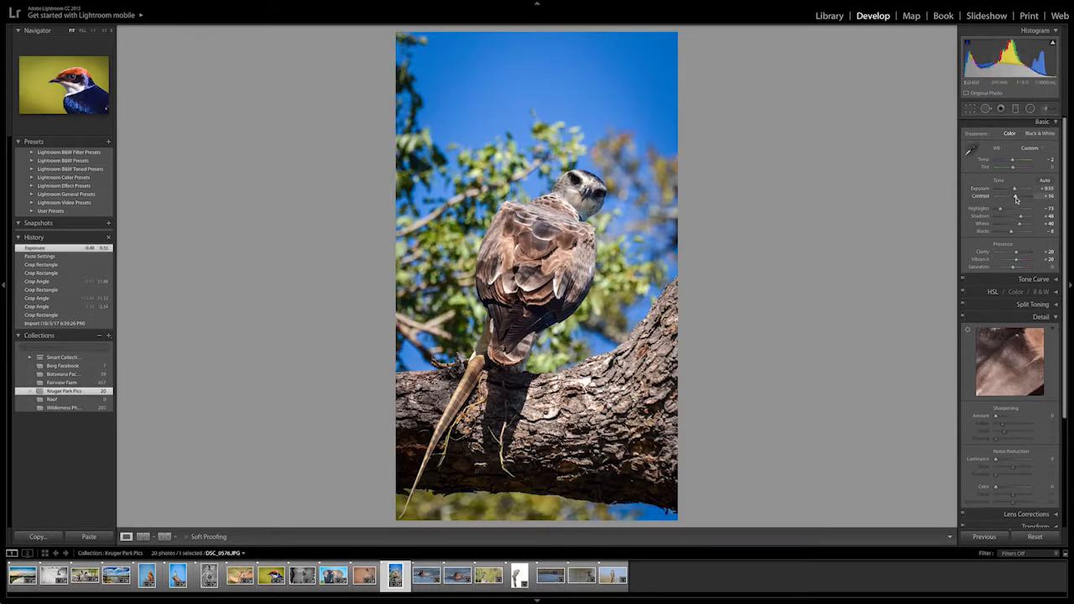
drag(1016, 197, 1017, 197)
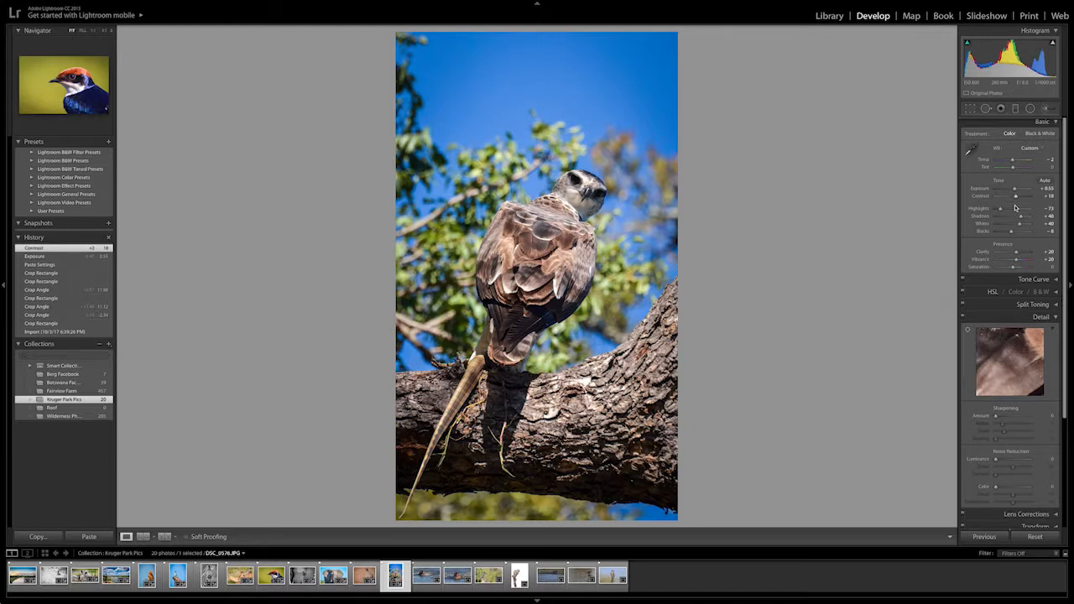
Step: Paint an adjustment brush mask over the raptor's whole head, using the mask overlay to fill gaps, and hide the overlay
click(586, 194)
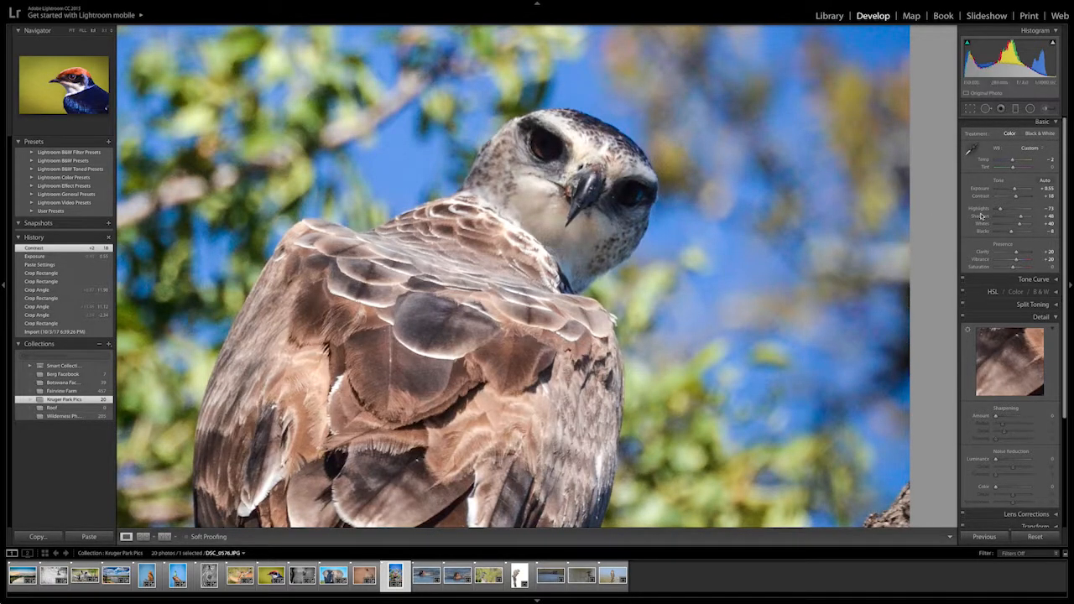
key(k)
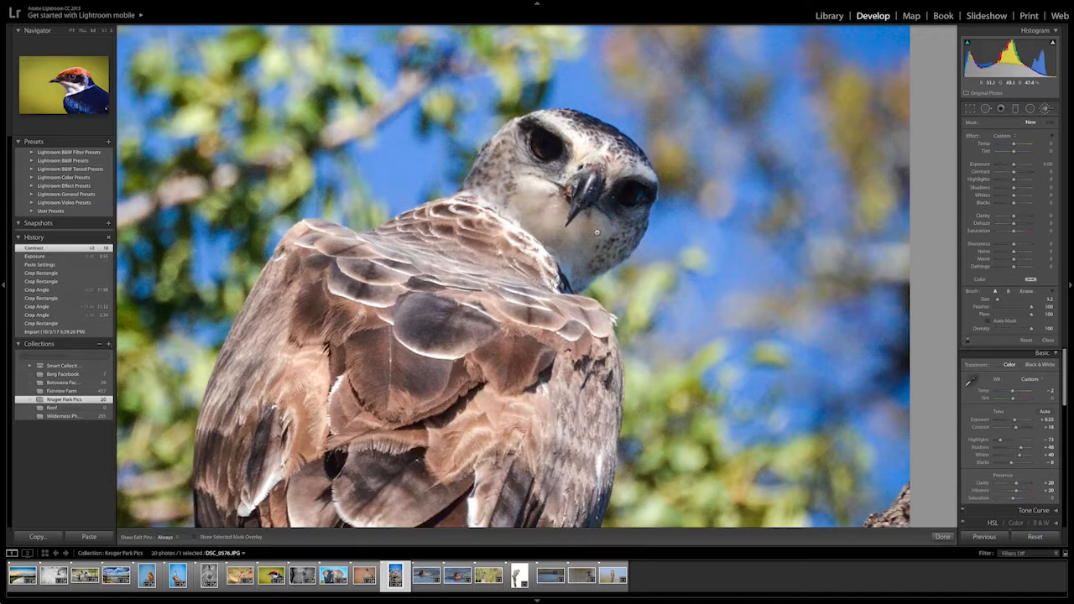
key(h)
click(584, 275)
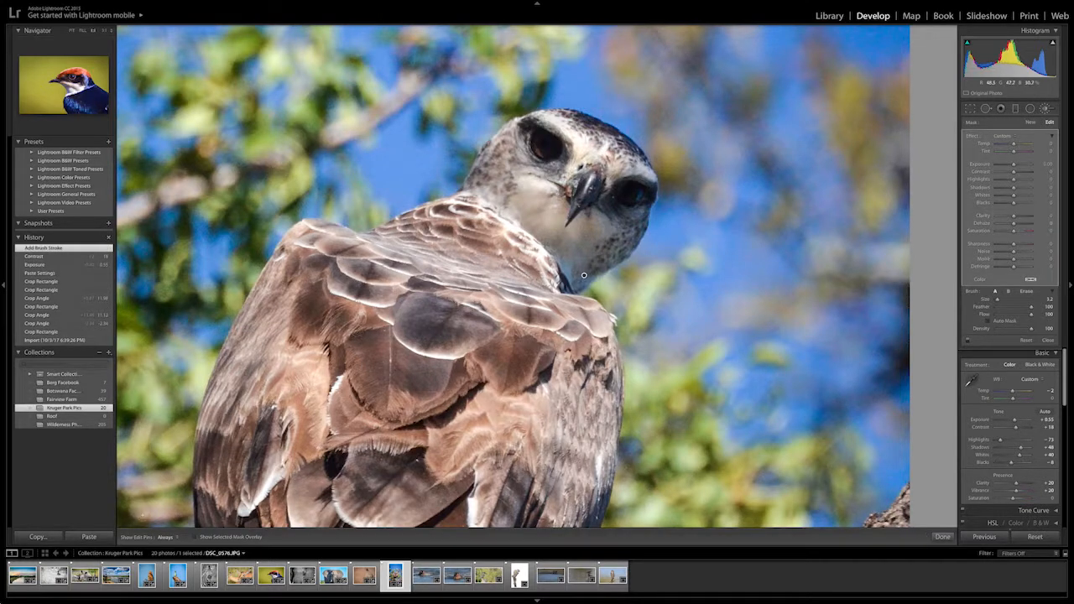
click(195, 536)
key(h)
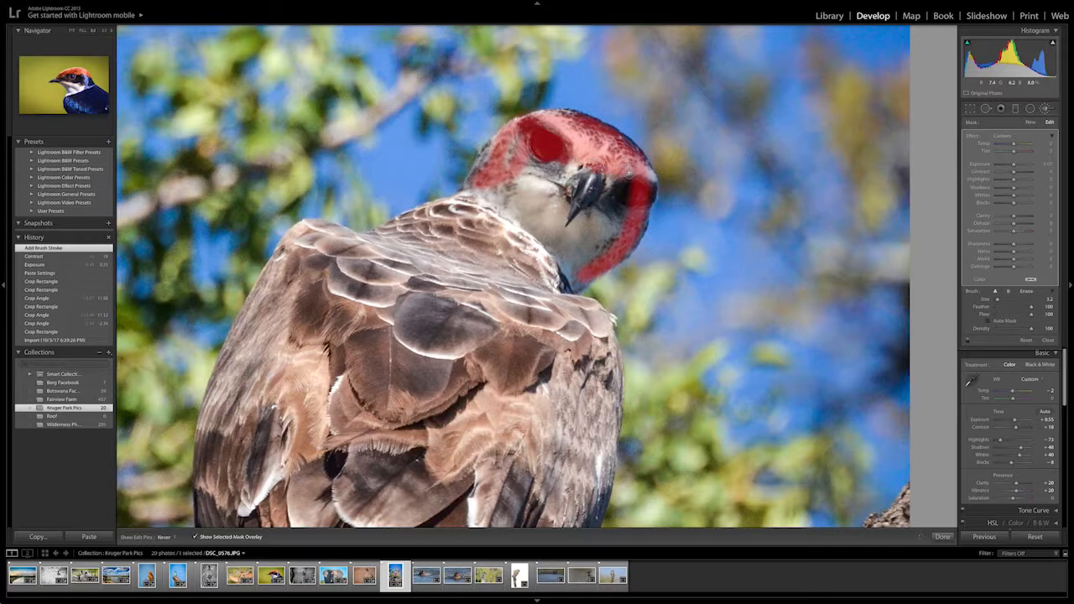
mouse_move(651, 195)
mouse_down()
mouse_move(617, 253)
mouse_move(621, 182)
mouse_move(612, 228)
mouse_move(604, 184)
mouse_move(589, 259)
mouse_move(589, 175)
mouse_move(600, 185)
mouse_move(584, 202)
mouse_move(589, 190)
mouse_move(537, 166)
mouse_move(567, 170)
mouse_move(507, 160)
mouse_move(479, 168)
mouse_move(482, 160)
mouse_move(499, 187)
mouse_move(485, 190)
mouse_move(562, 178)
mouse_move(523, 177)
mouse_move(573, 202)
mouse_move(572, 268)
mouse_move(546, 228)
mouse_move(498, 196)
mouse_move(547, 208)
mouse_up()
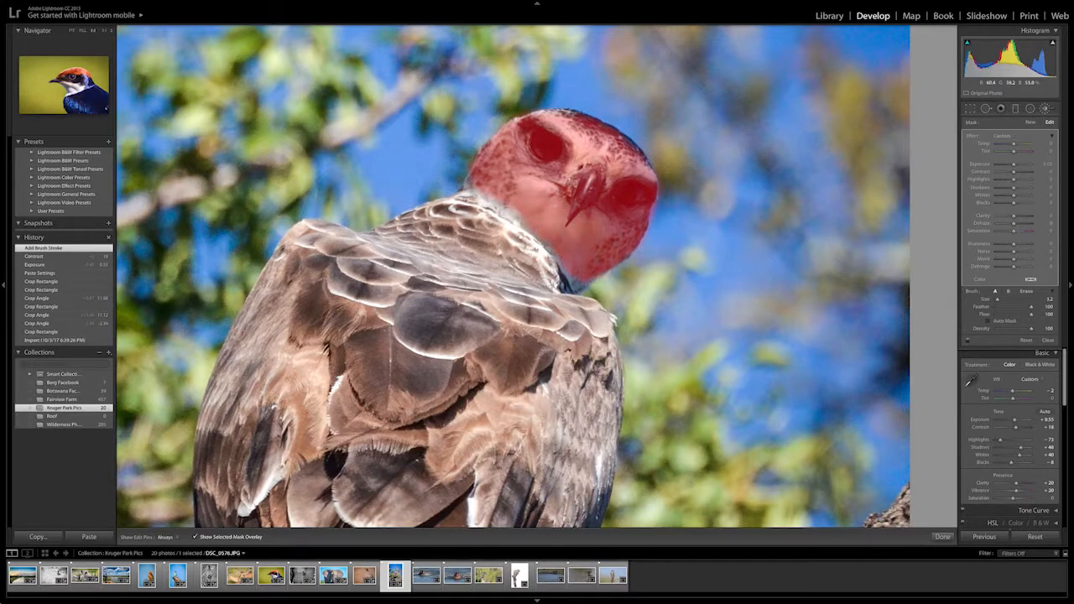
click(584, 275)
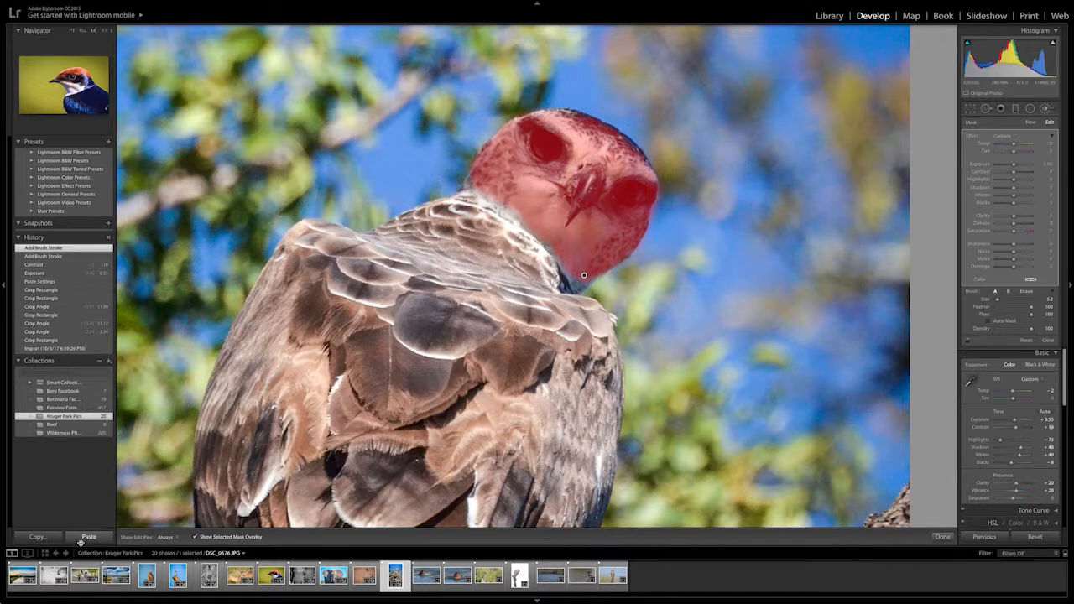
click(194, 537)
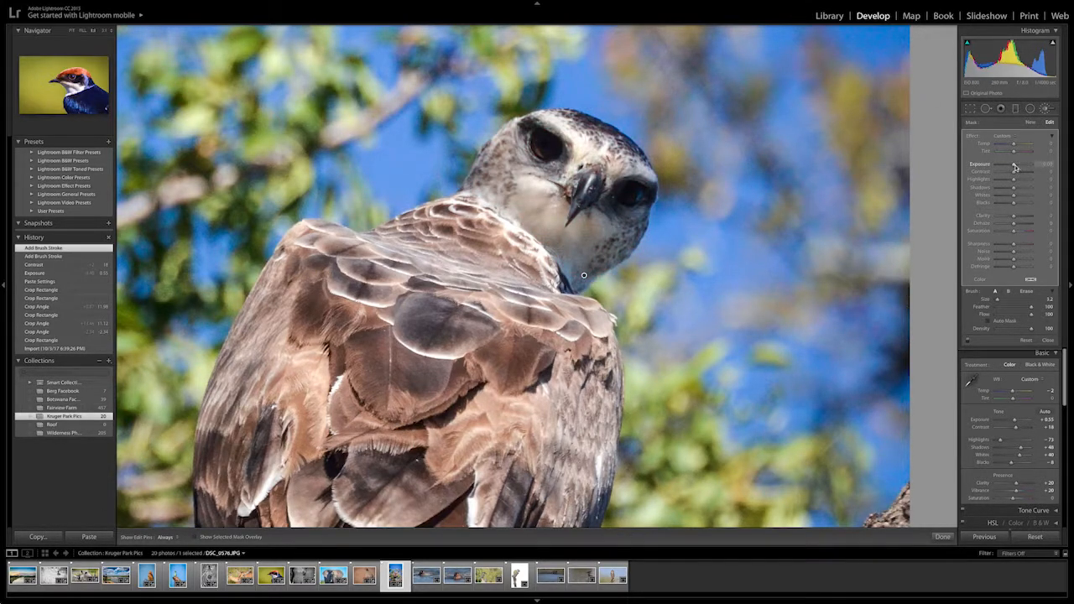
Step: Brighten the raptor's masked head with higher Exposure, Shadows 34 and more Contrast, set the photo's Sharpening to 25, and compare before and after
drag(1015, 166, 1021, 190)
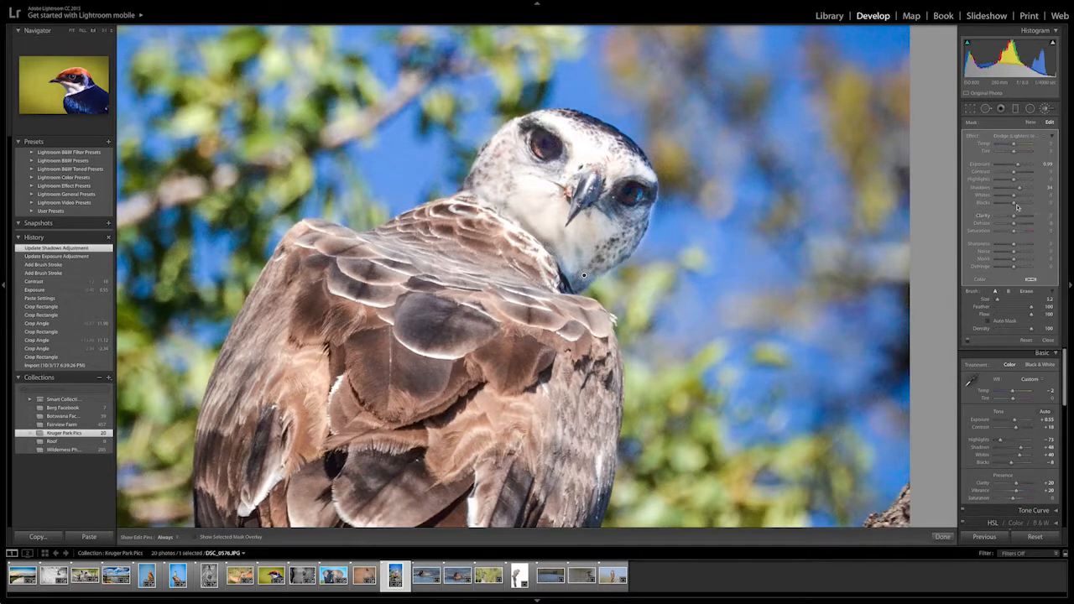
drag(1014, 172, 1018, 174)
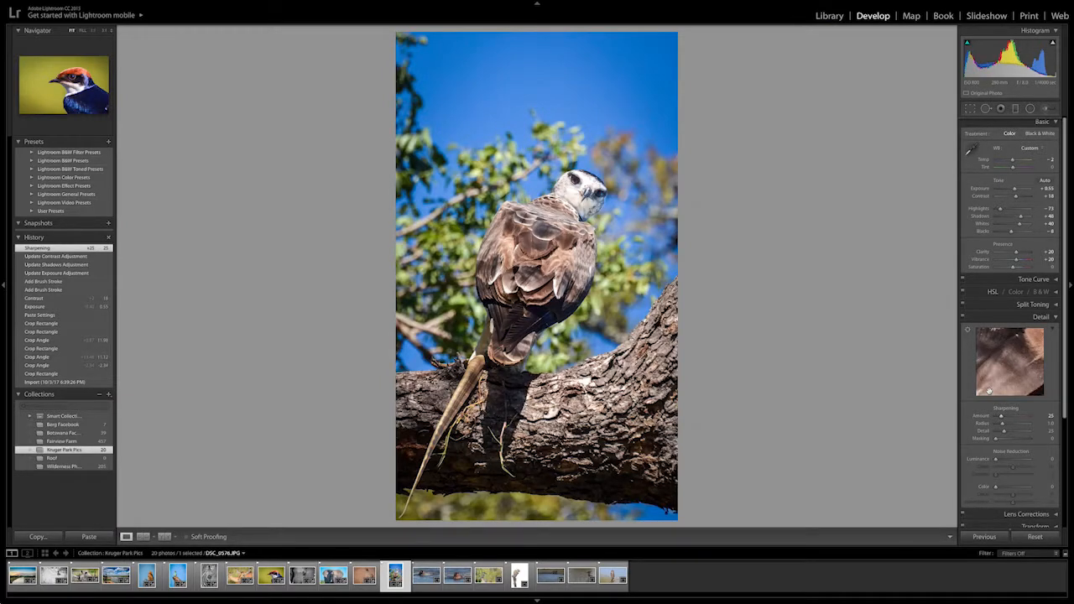
key(backslash)
key(backslash)
Step: Paste the copied settings onto the first hippo photo and set Exposure +0.40, Shadows +91, Whites +28 and Clarity +30
key(Right)
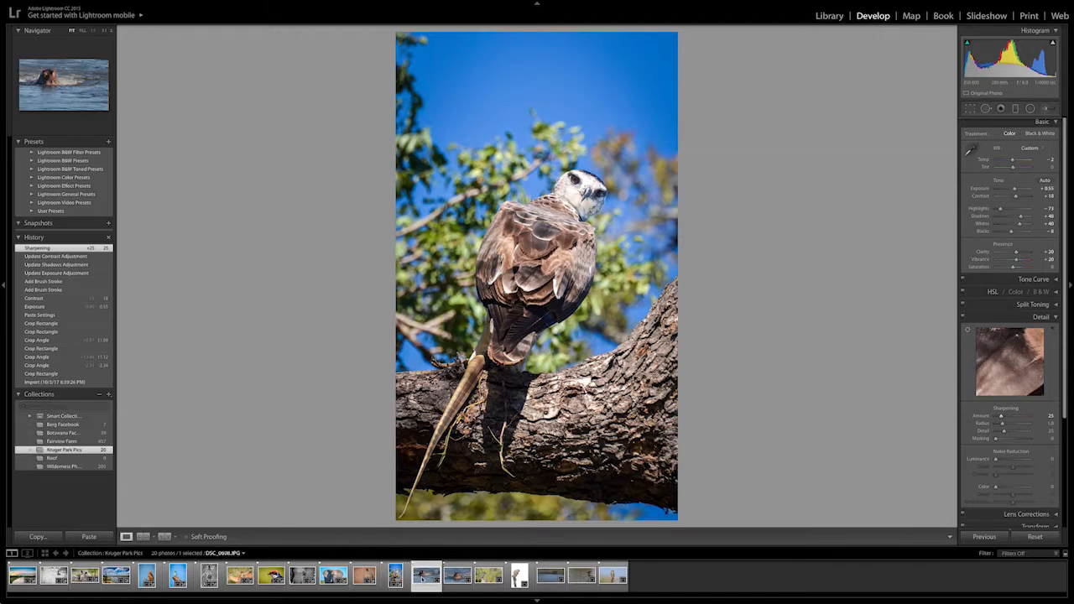
click(89, 536)
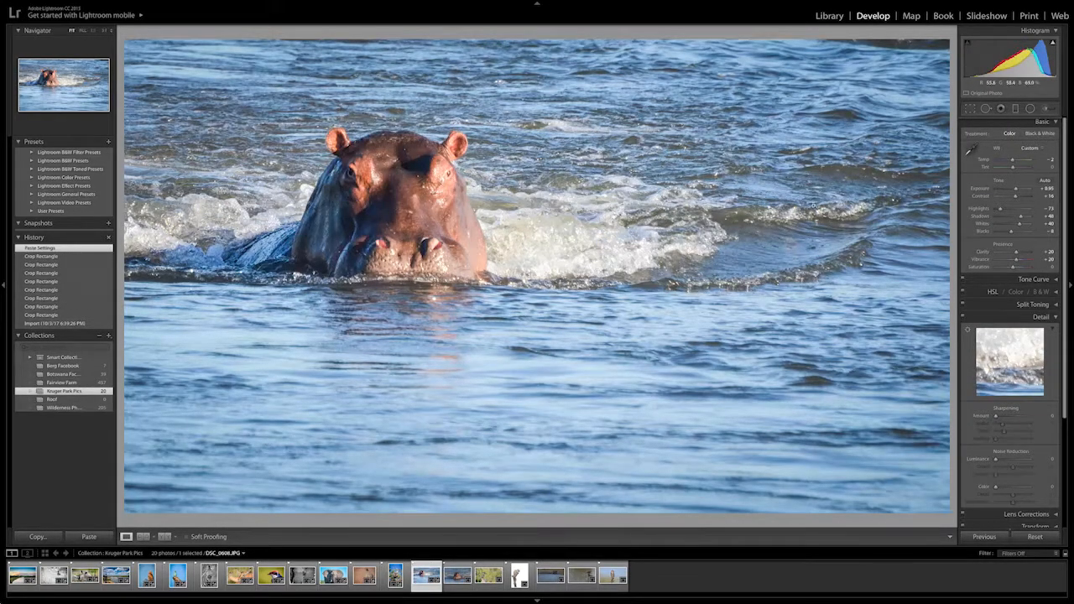
drag(1016, 188, 1030, 219)
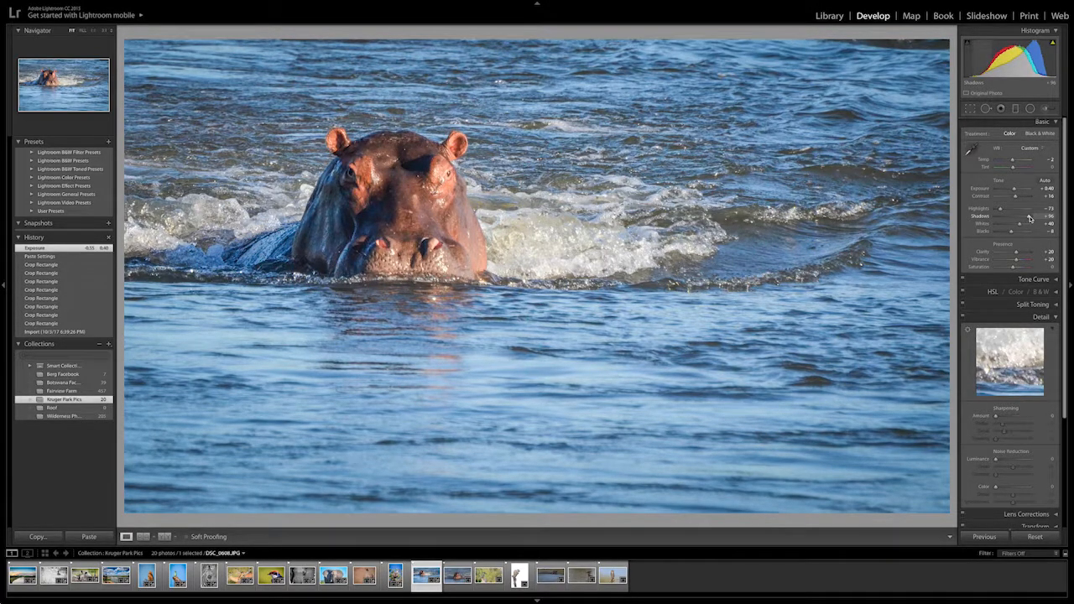
drag(1030, 219, 1026, 218)
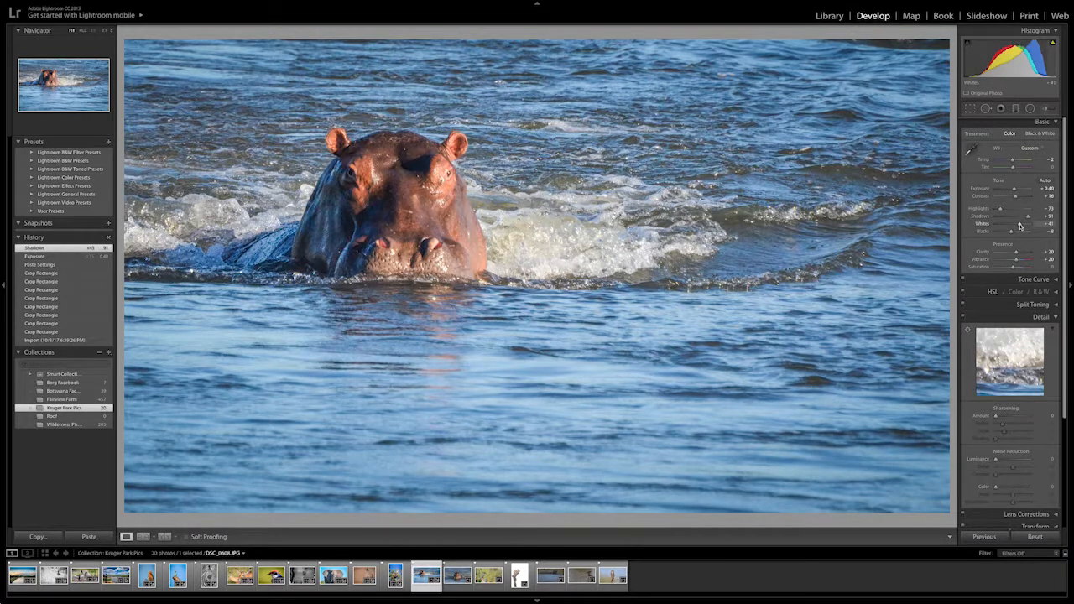
drag(1019, 225, 1017, 227)
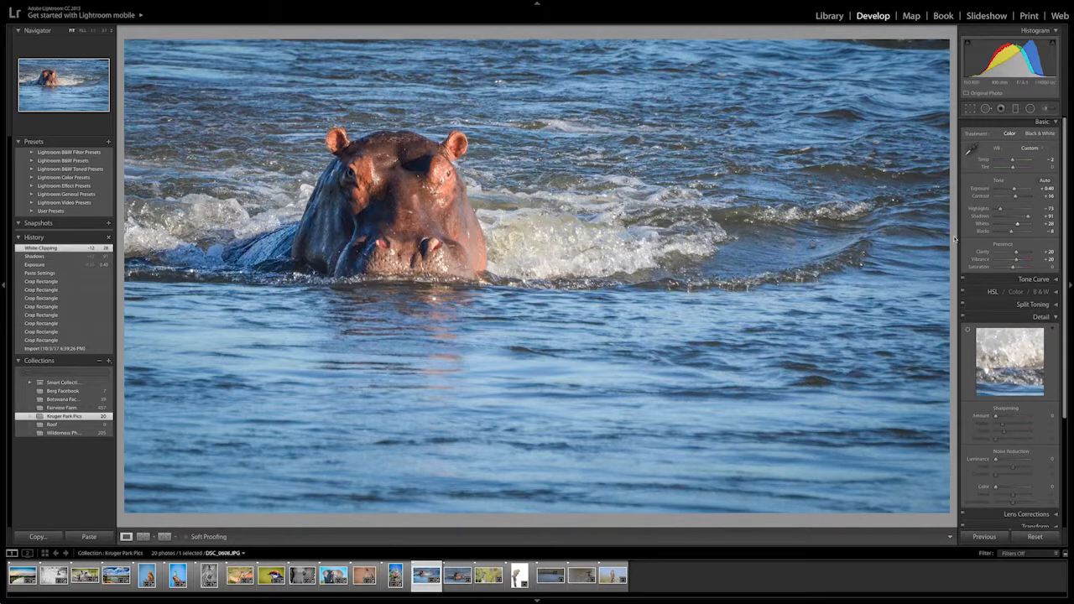
drag(1014, 251, 1018, 255)
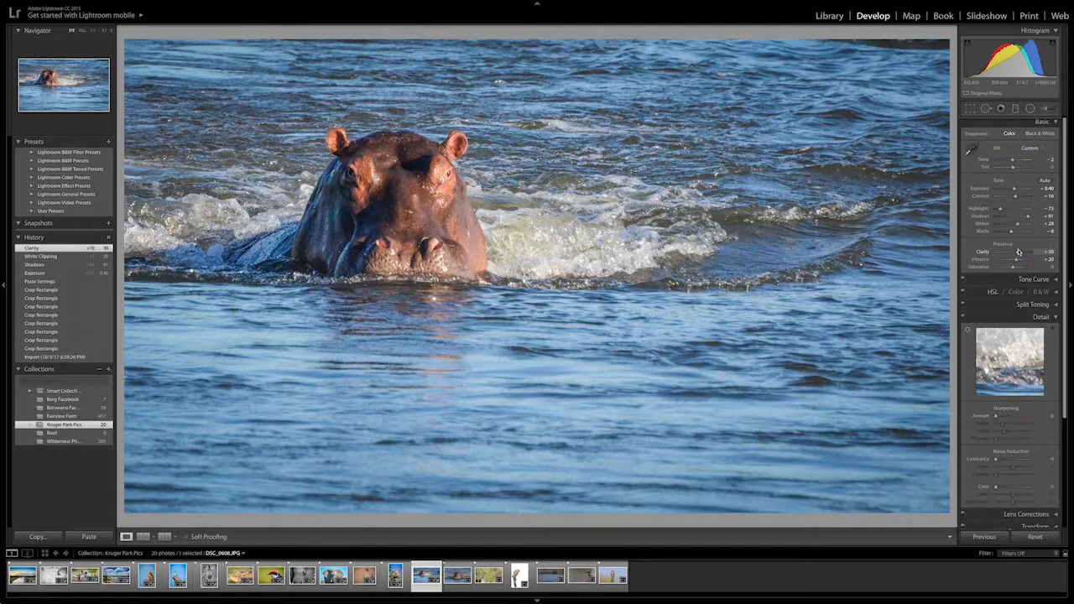
Step: Open the second hippo photo and paste the first hippo's develop settings onto it
key(Right)
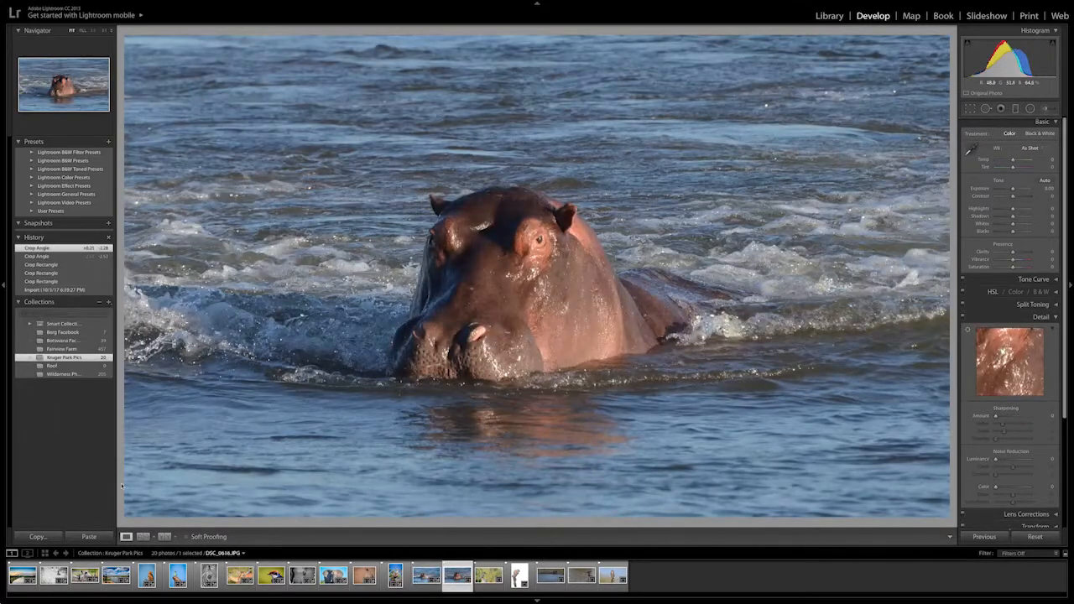
click(85, 538)
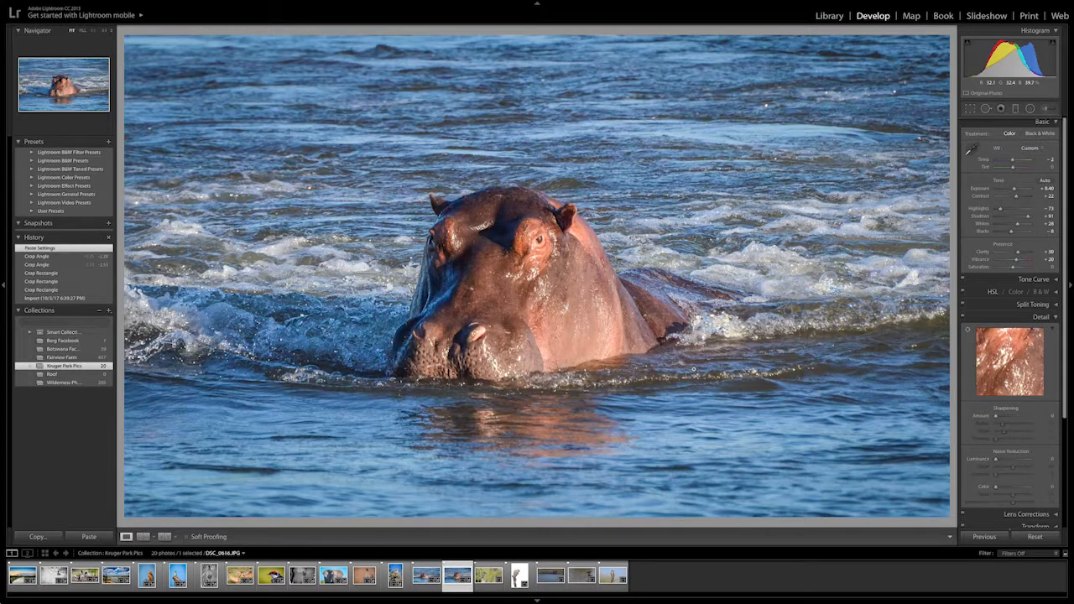
Step: Paste the copied develop settings onto the kingfisher photo and set Exposure to -0.10 and Clarity to +36
key(Right)
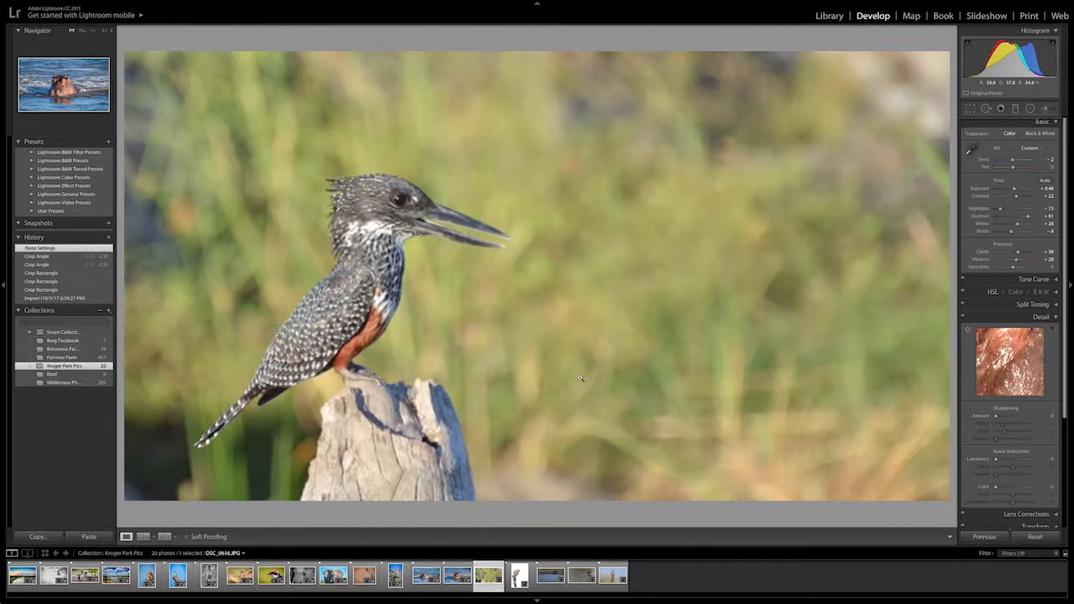
click(90, 536)
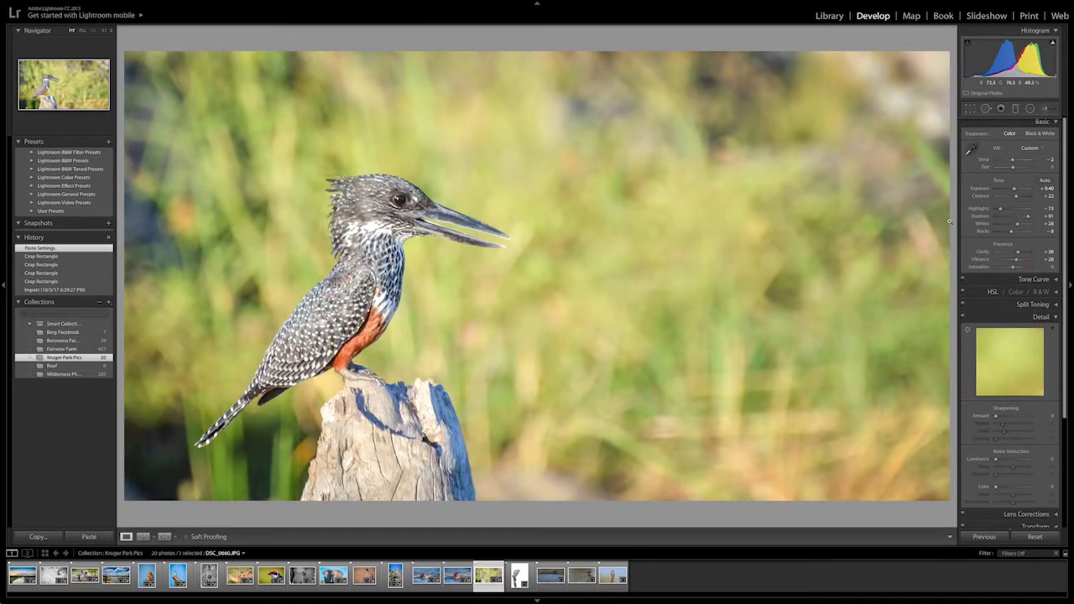
drag(1017, 191, 1013, 191)
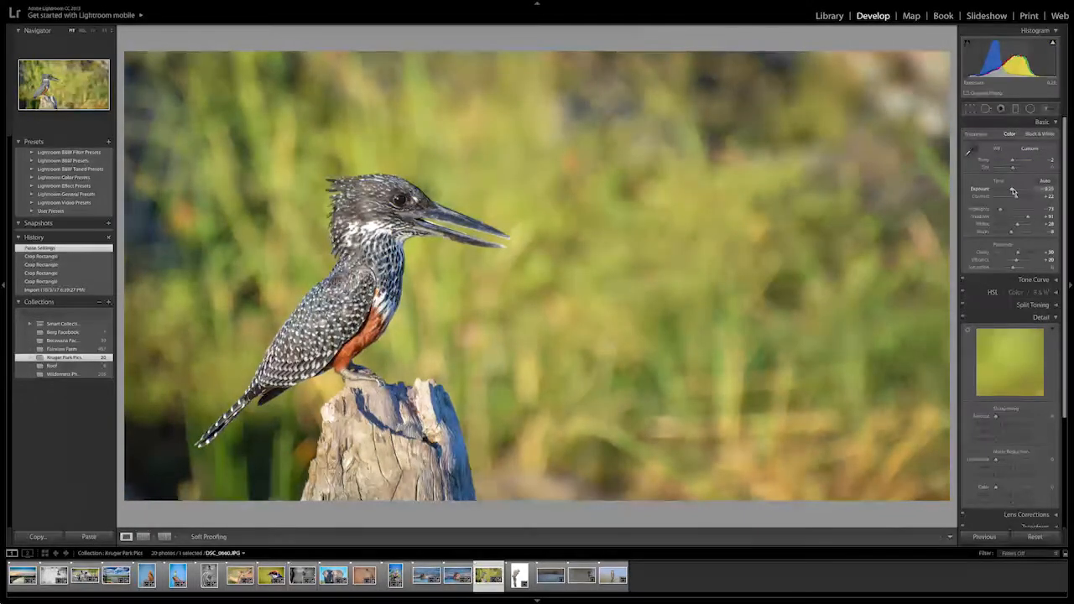
drag(1013, 192, 1012, 191)
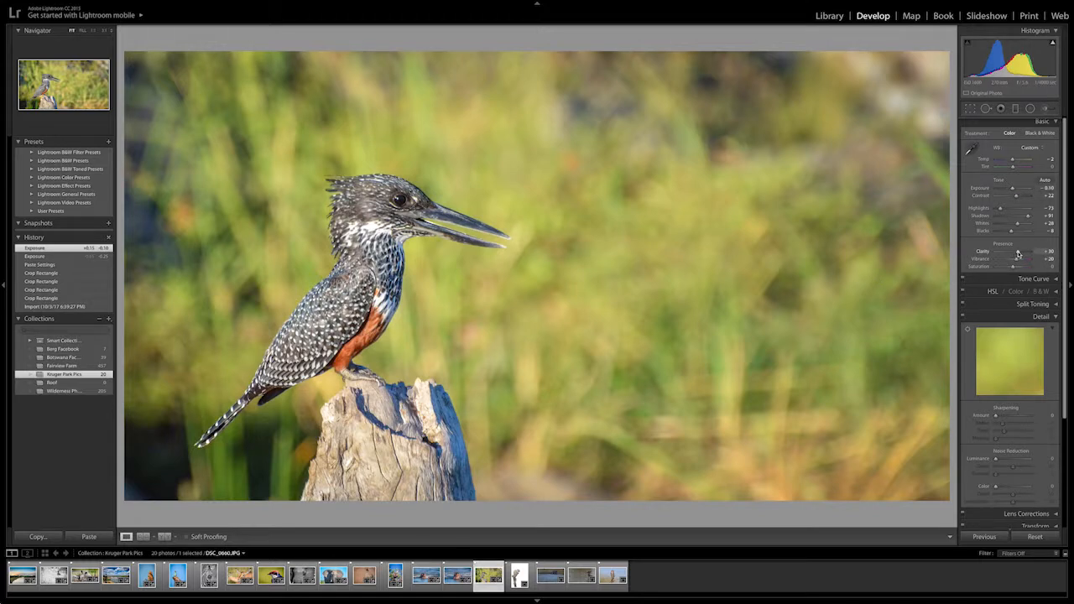
drag(1017, 253, 1020, 253)
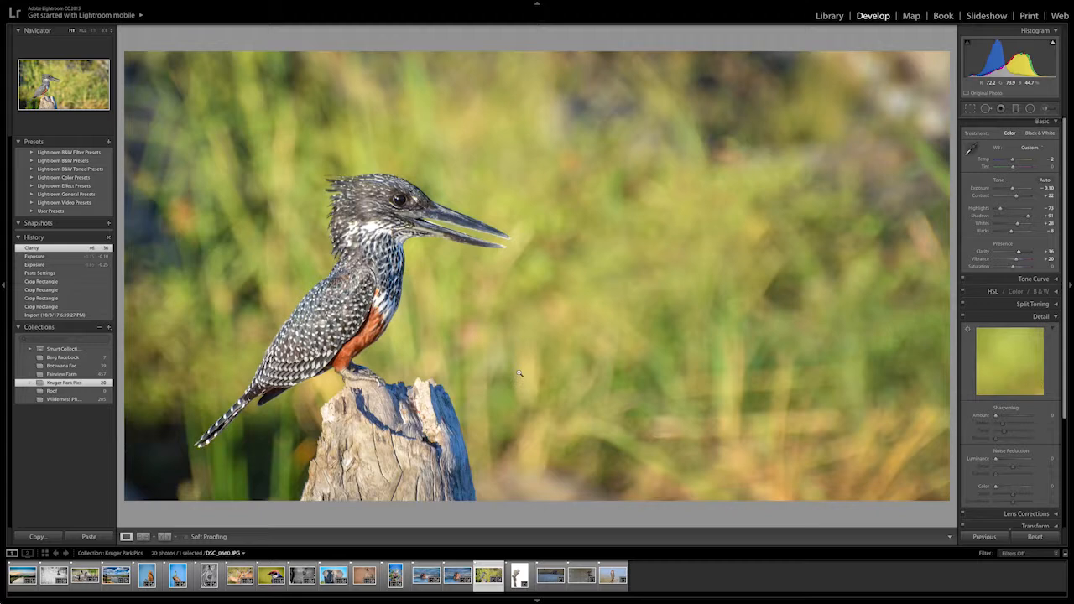
Step: Paste the copied develop settings onto the squirrel photo, set Exposure to about -0.50 and lower the Highlights further
key(Right)
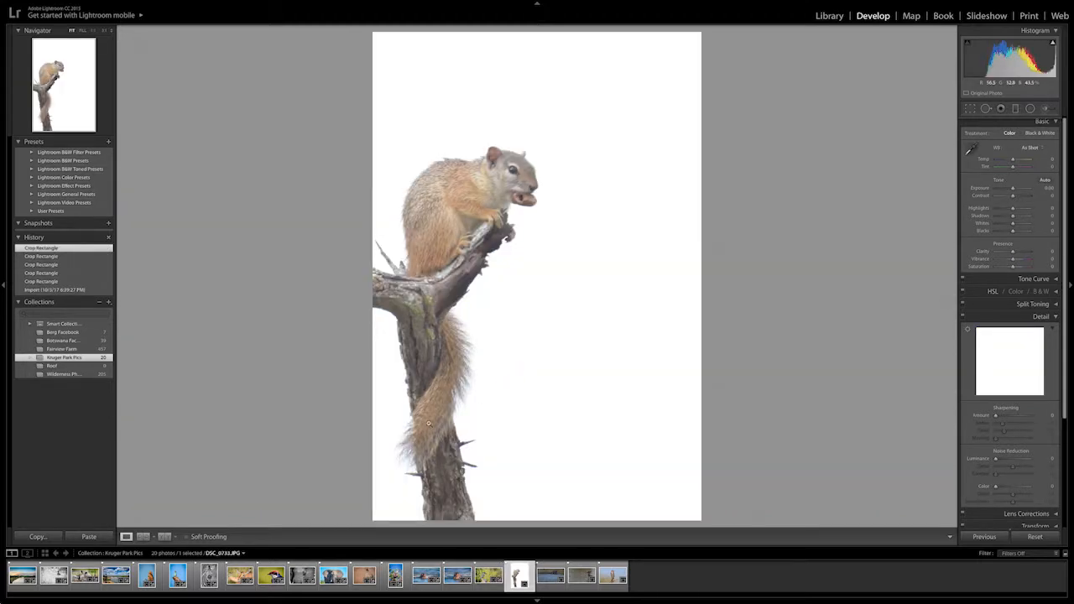
click(89, 537)
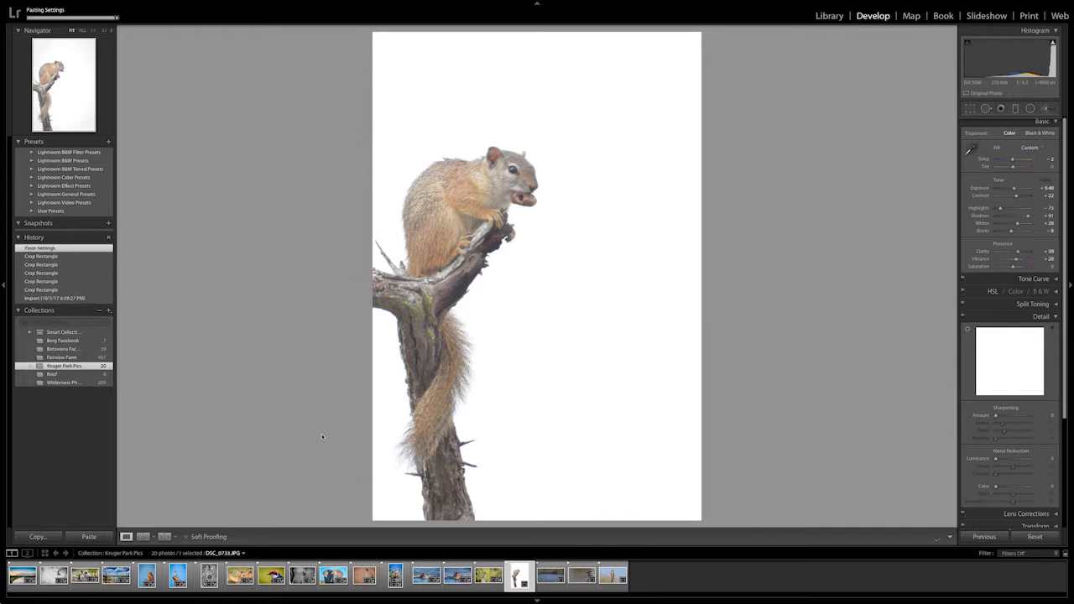
drag(1017, 188, 1013, 191)
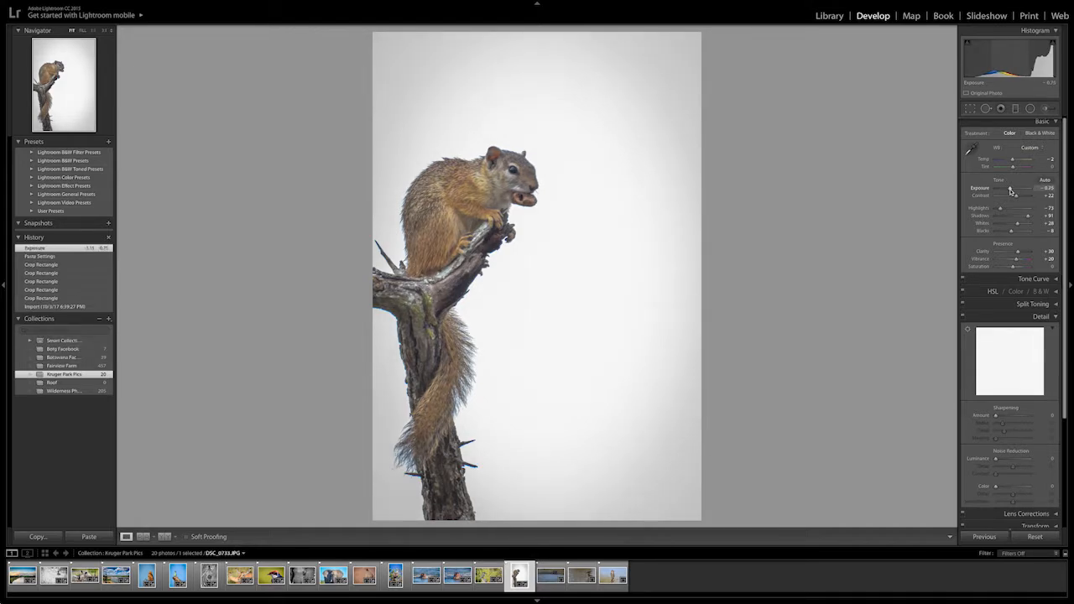
drag(1011, 192, 1014, 191)
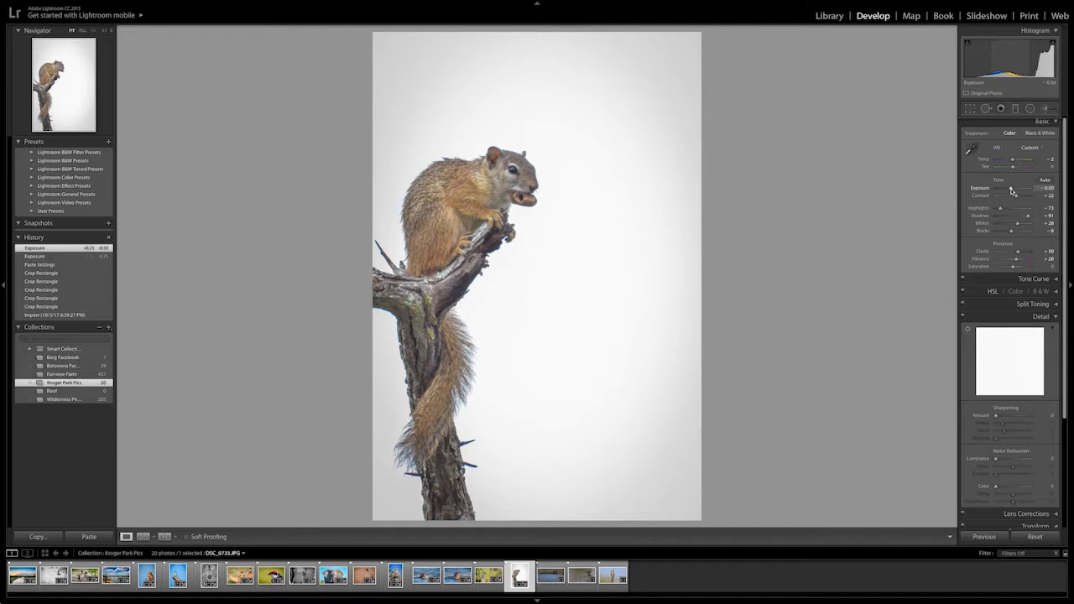
drag(1000, 207, 991, 212)
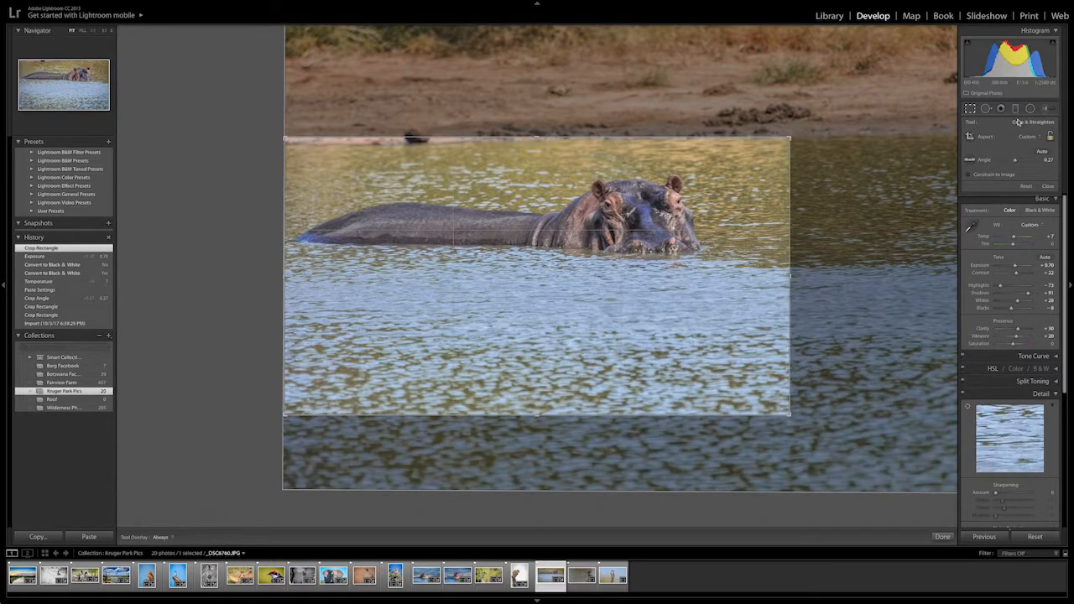
Step: Apply the tighter crop on the hippo photo, and straighten it with a crop angle of 0.76
click(943, 536)
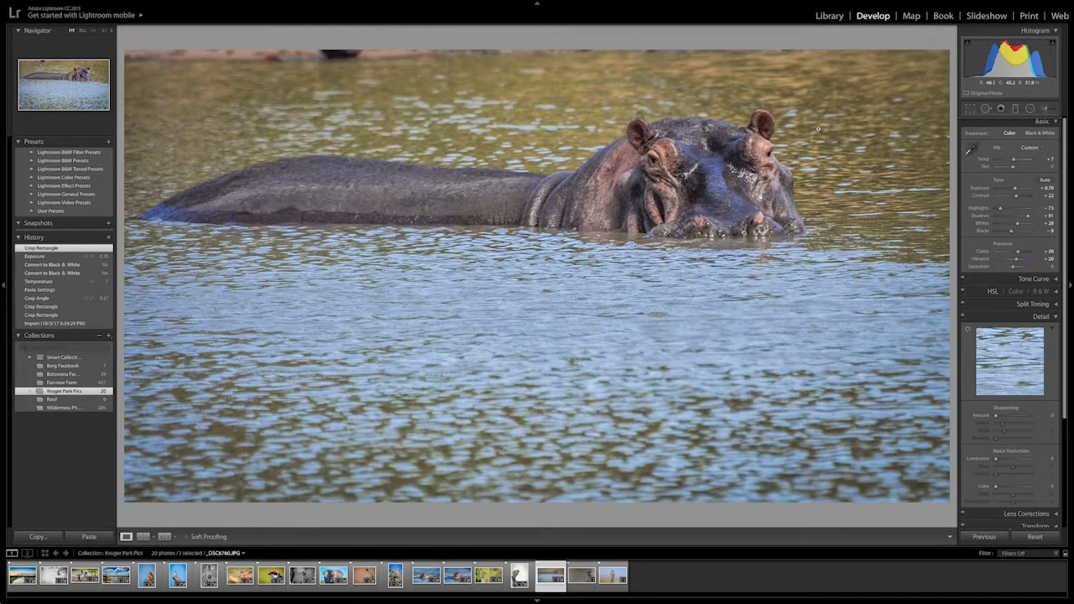
click(970, 108)
drag(803, 422, 803, 425)
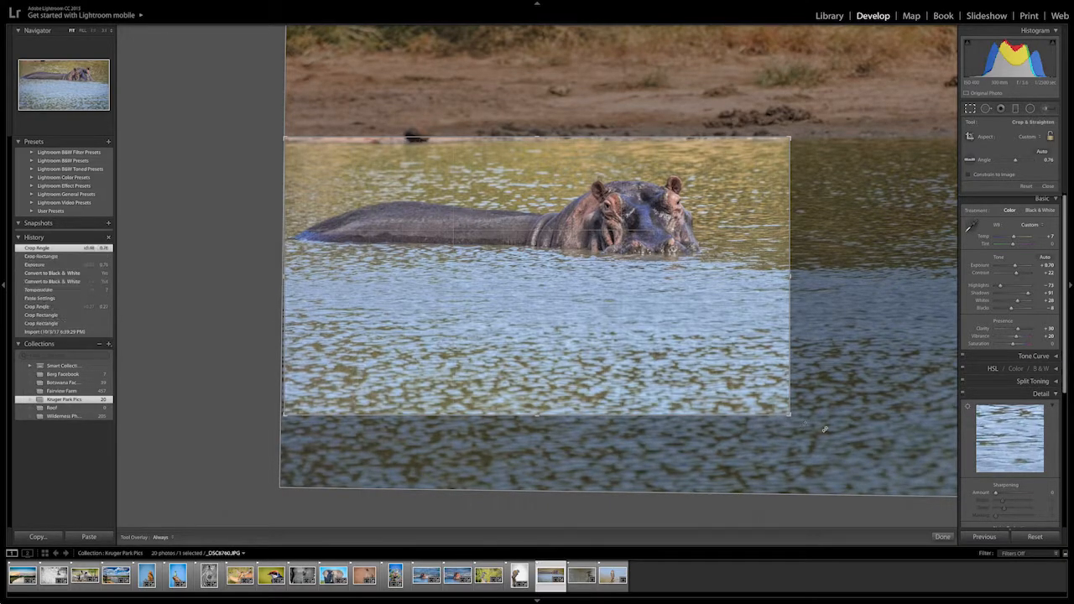
click(942, 536)
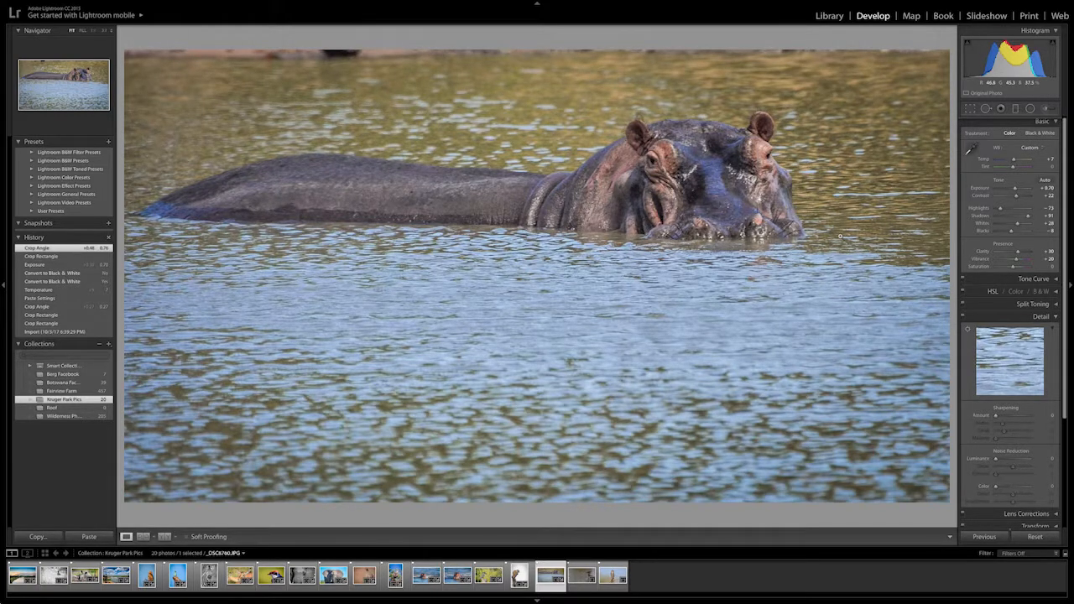
Step: Open the photo of the heron on the log, paste the copied develop settings and set Temp to -6
key(Right)
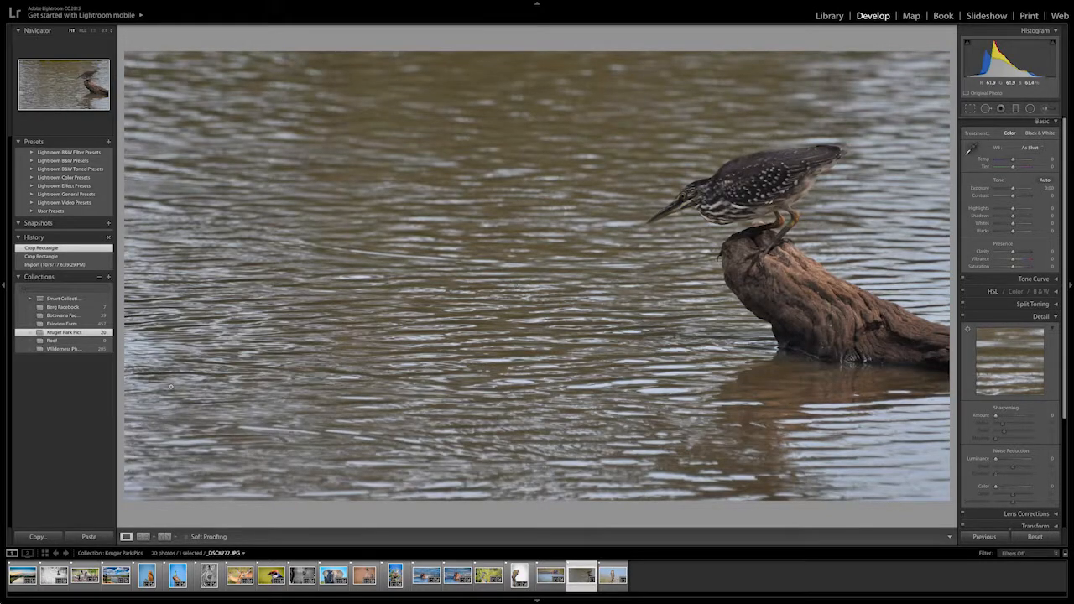
click(93, 536)
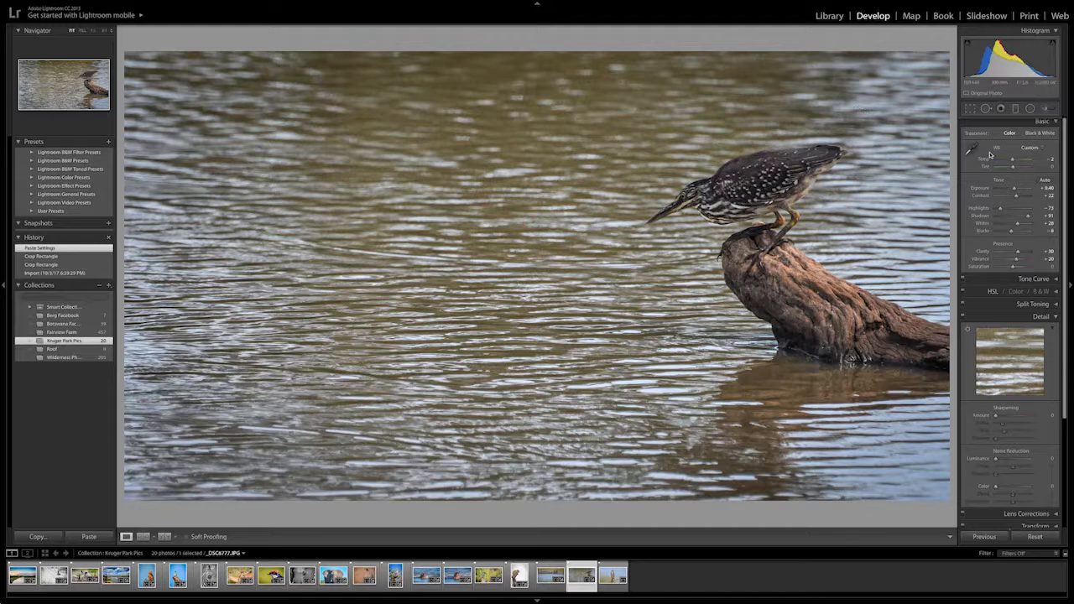
drag(1012, 162, 1012, 162)
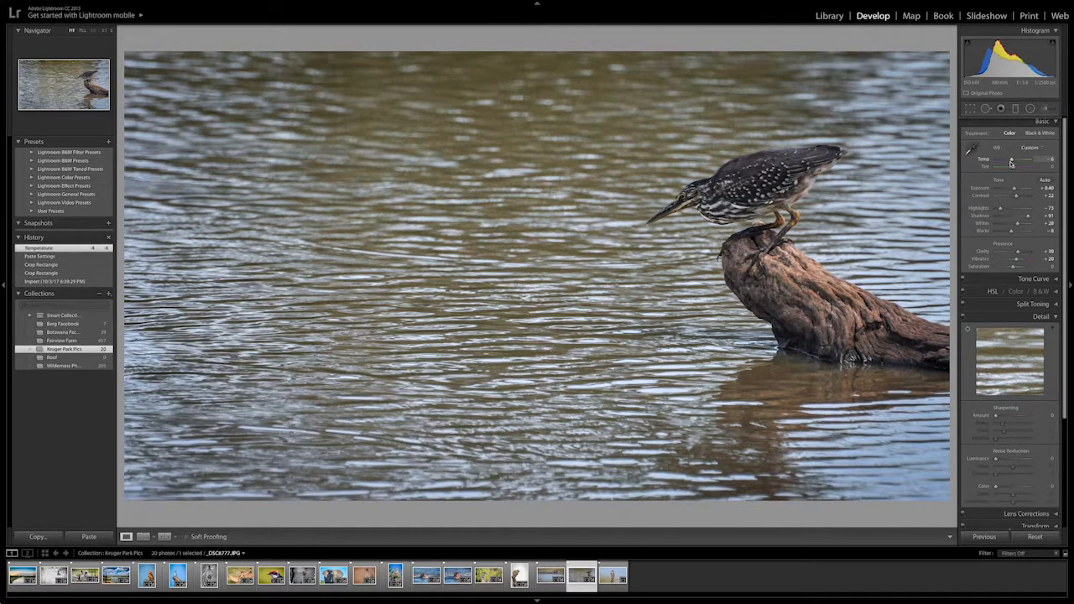
Step: Try the heron photo in black and white, raise Exposure and set Shadows to +100, and return it to color
click(1038, 133)
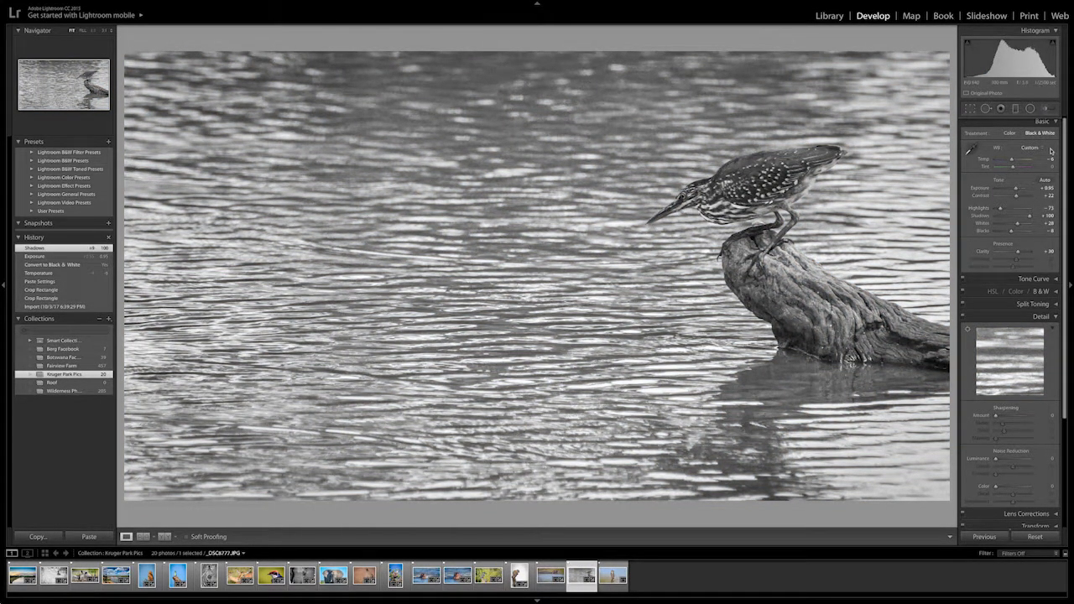
click(1009, 133)
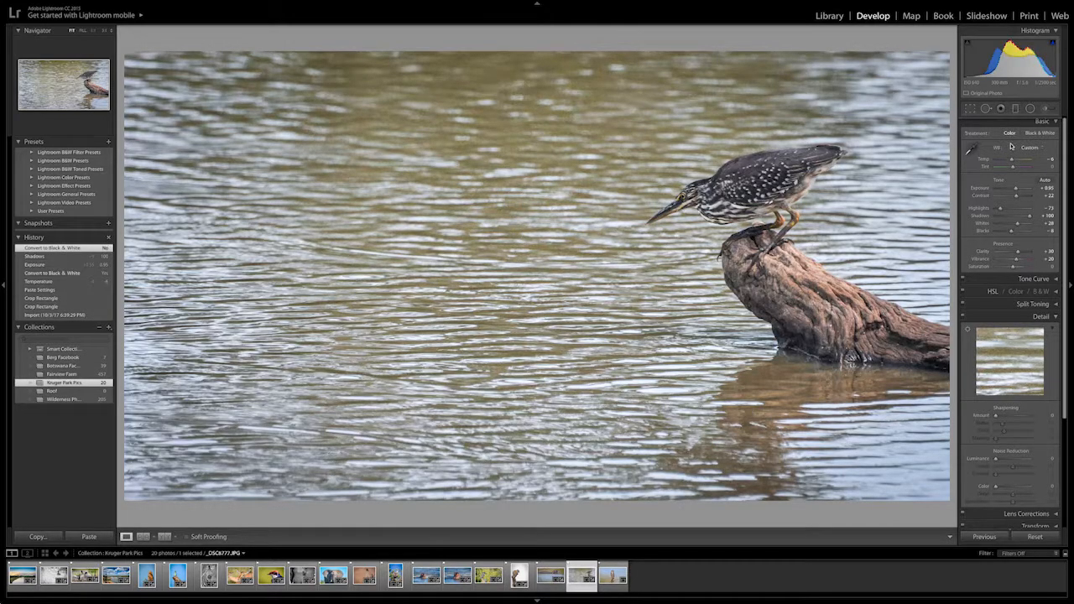
Step: Paste the copied develop settings onto the last photo of the perched bird and set Exposure +0.15 and Shadows +100
key(Right)
click(89, 536)
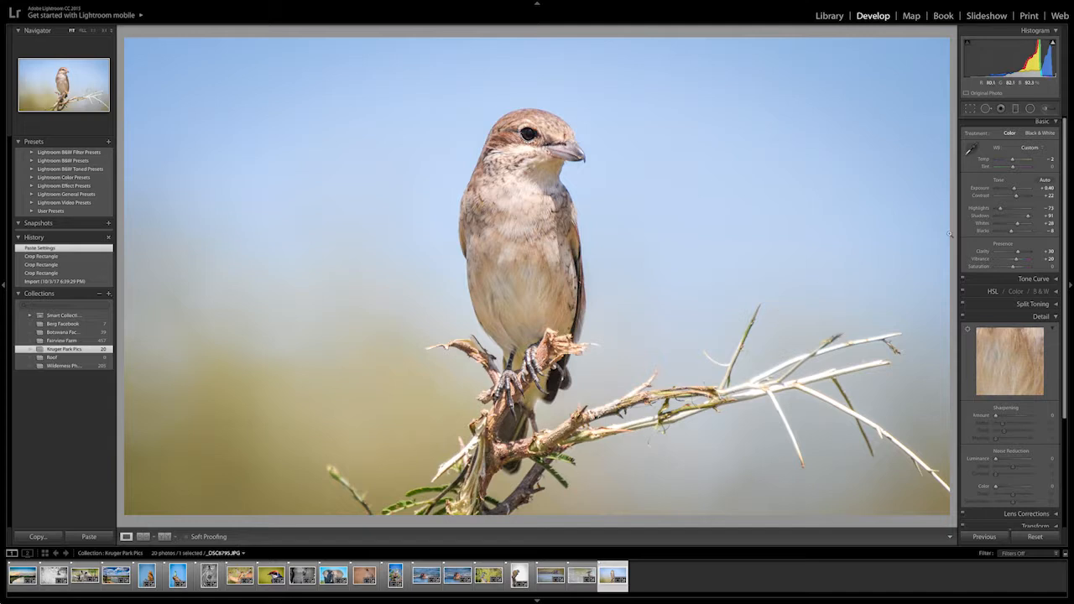
drag(1016, 189, 1014, 191)
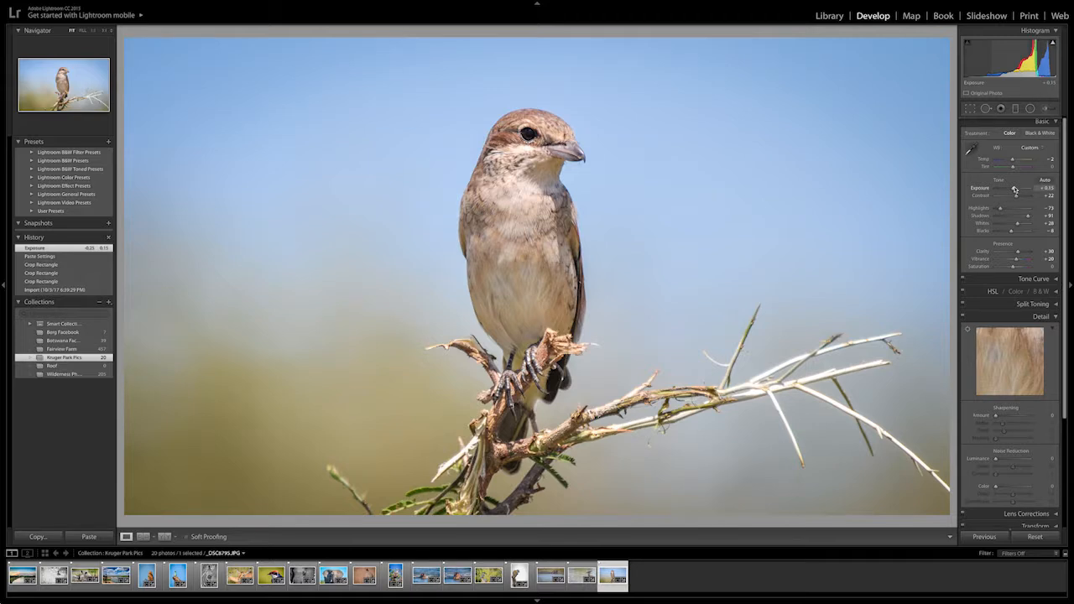
drag(1013, 190, 1035, 218)
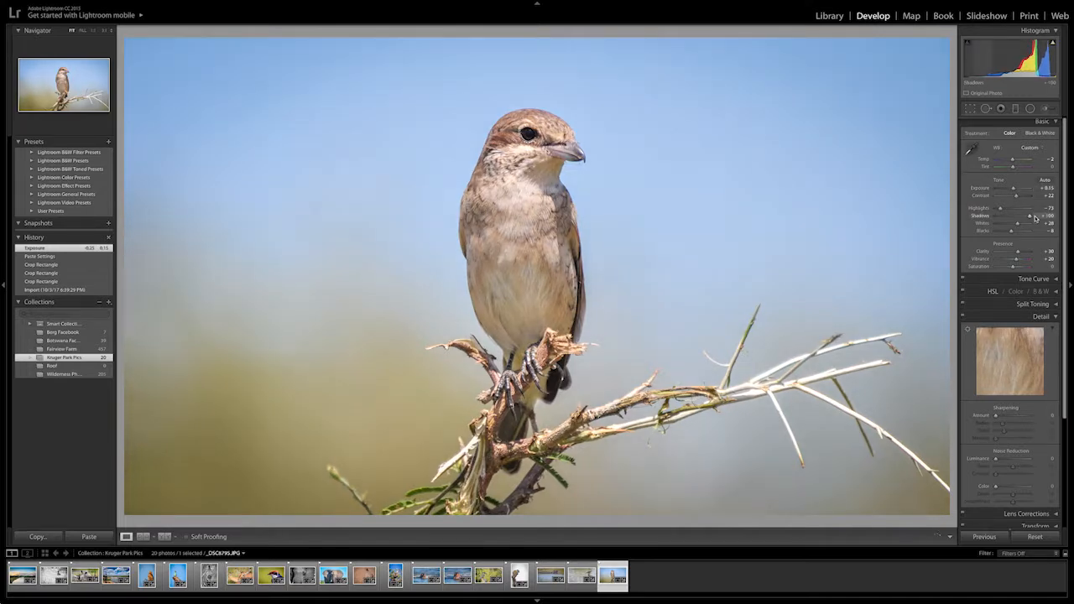